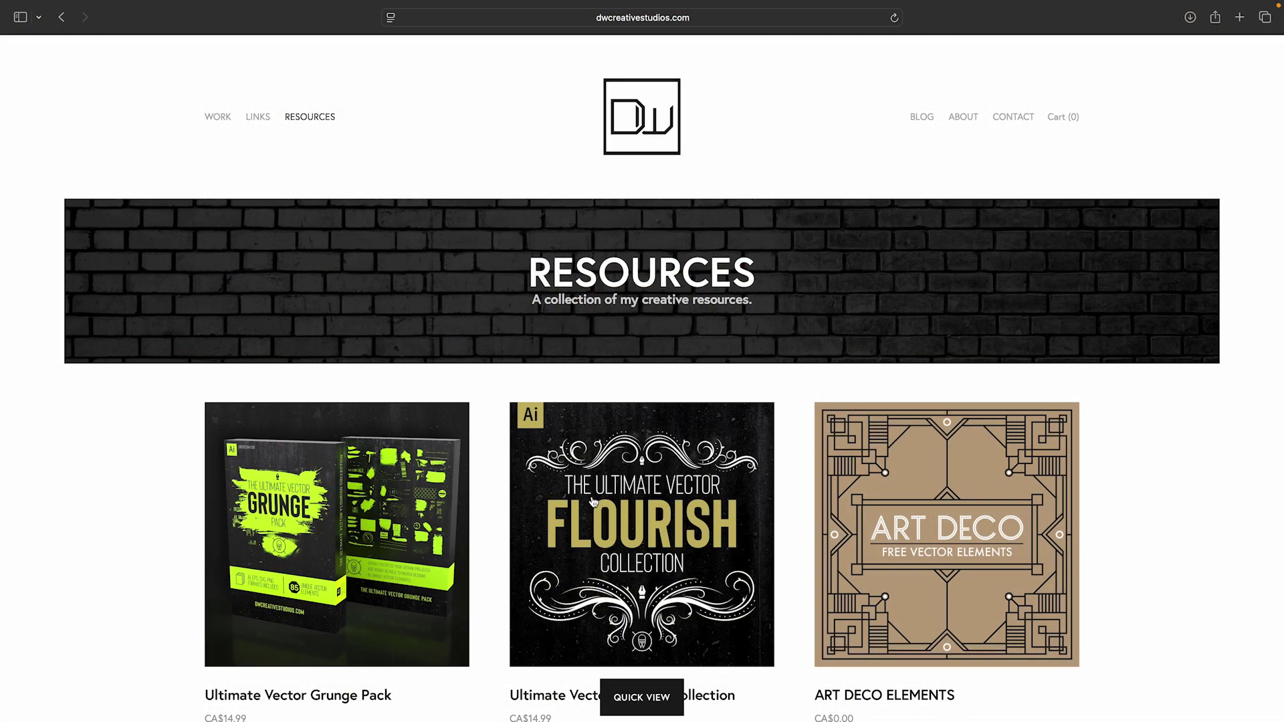
Step: Scroll the Resources page and open the Ultimate Vector Flourish Collection product page
{"action": "scroll", "coordinate": [620, 550], "scroll_direction": "down", "scroll_amount": 2}
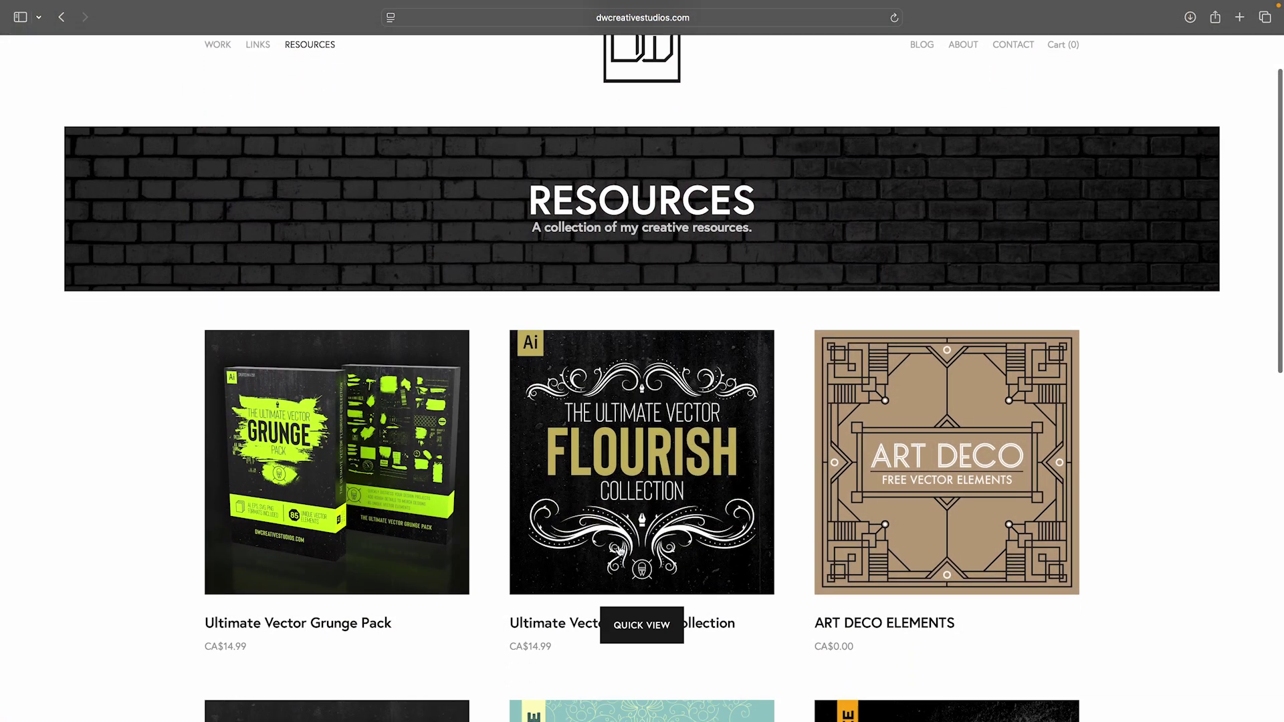
{"action": "left_click", "coordinate": [620, 550]}
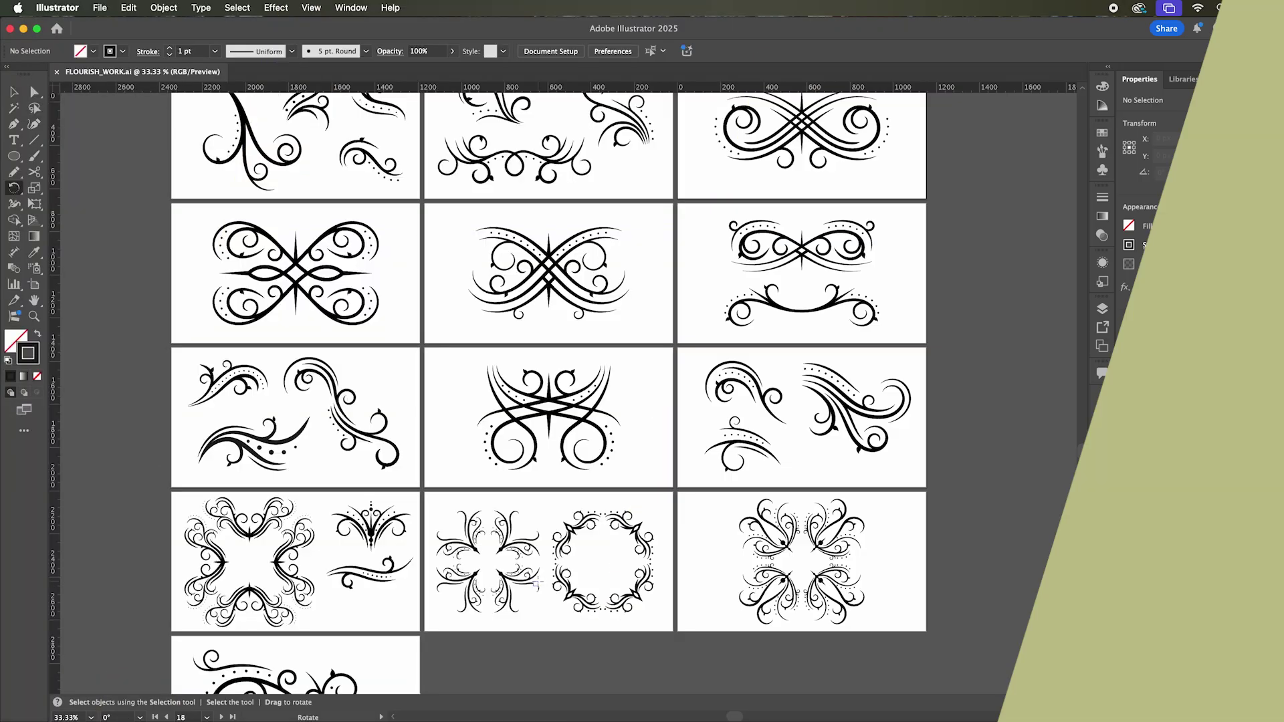
Step: Create a new blank 1920 × 1080 px RGB document, Untitled-6
{"action": "scroll", "coordinate": [506, 589], "scroll_direction": "up", "scroll_amount": 2}
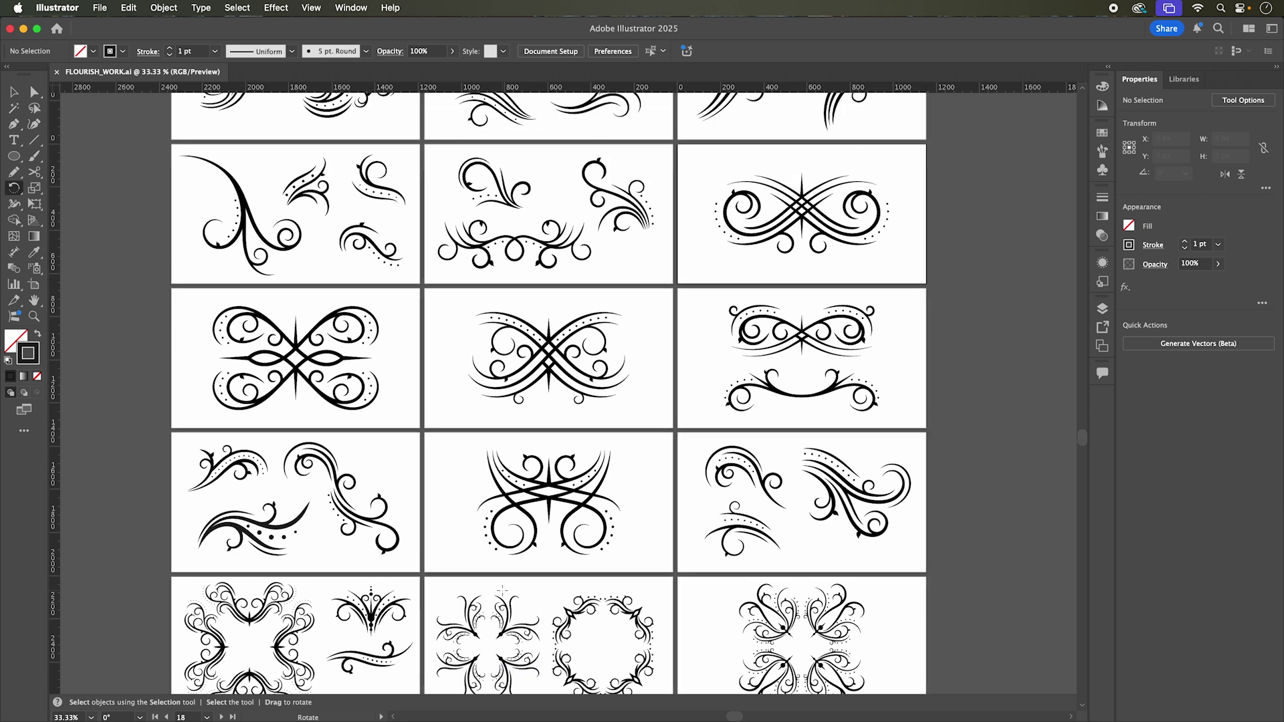
{"action": "scroll", "coordinate": [503, 590], "scroll_direction": "up", "scroll_amount": 2}
{"action": "scroll", "coordinate": [503, 590], "scroll_direction": "up", "scroll_amount": 3}
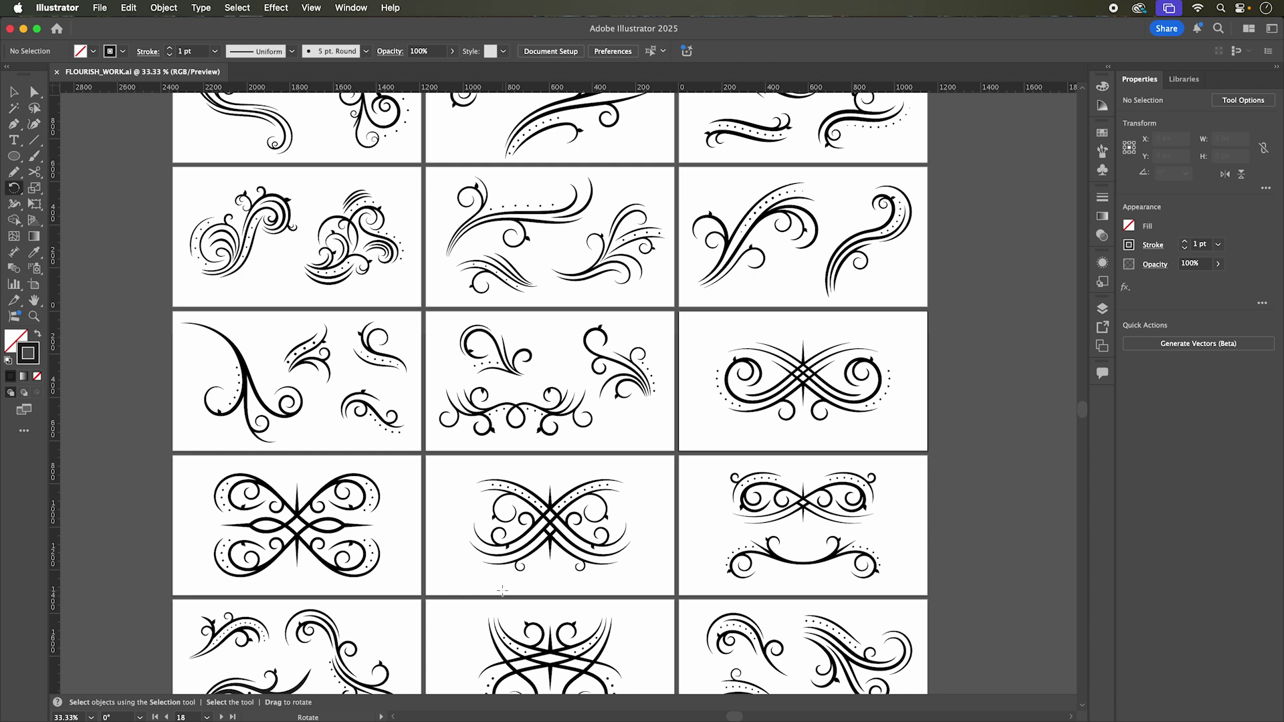
{"action": "left_click", "coordinate": [100, 8]}
{"action": "left_click", "coordinate": [99, 6]}
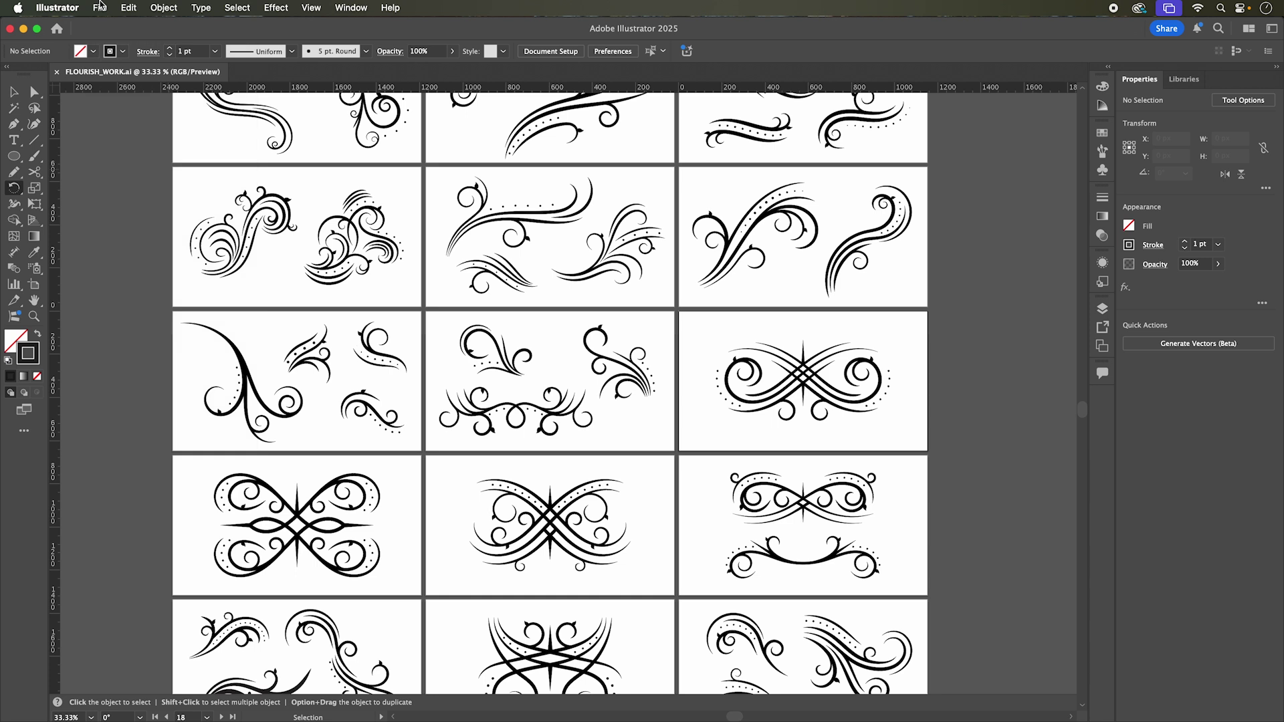
{"action": "key", "text": "super+n"}
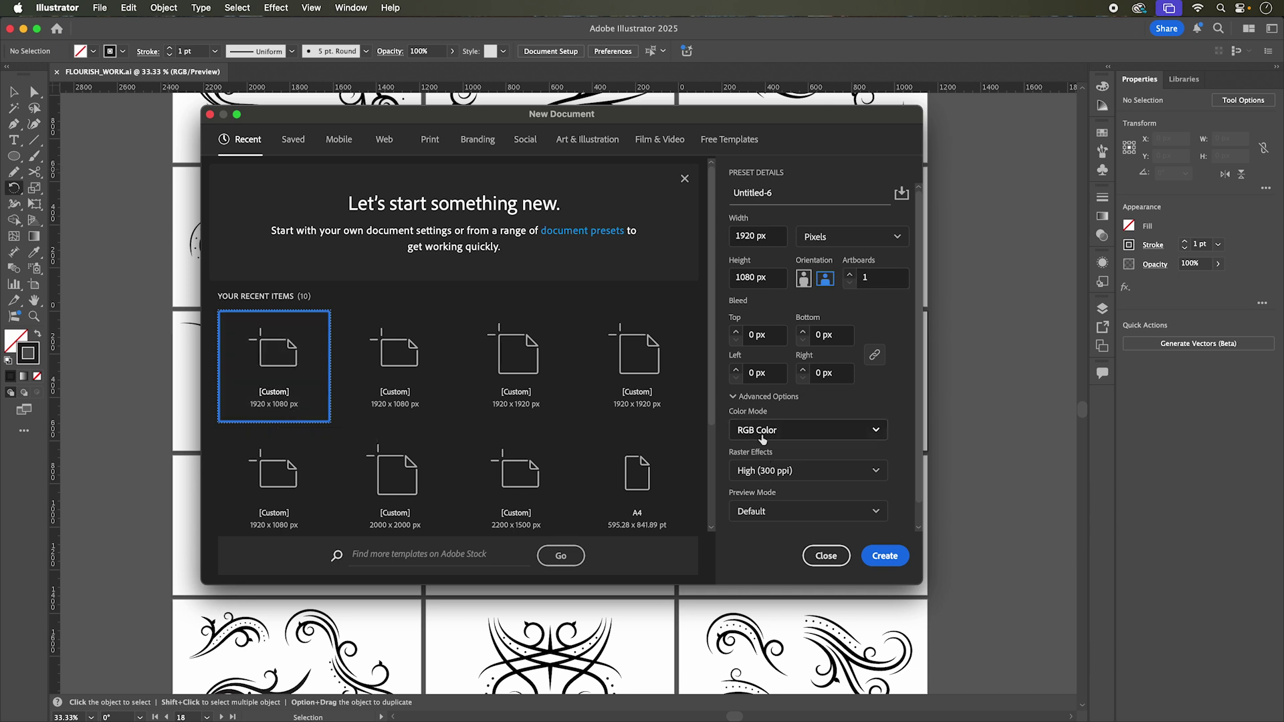
{"action": "left_click", "coordinate": [884, 556]}
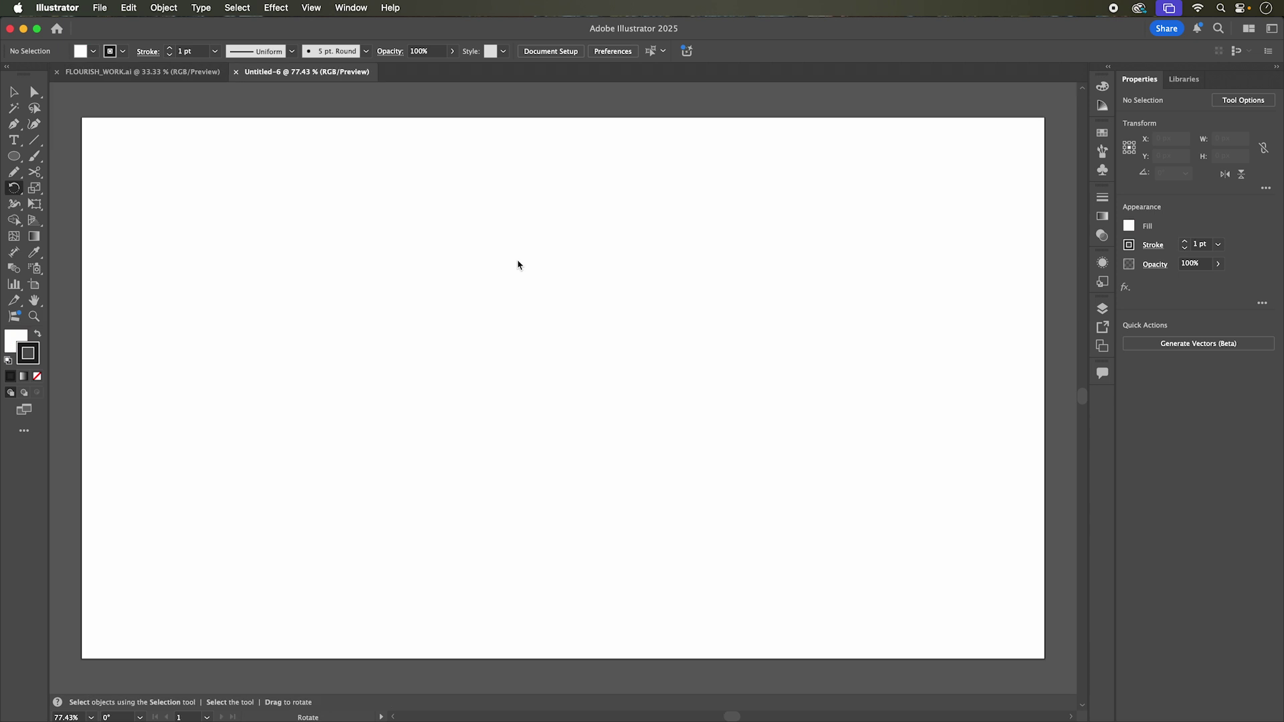
Step: In the Color panel, set Fill to None and Stroke to black 000000
{"action": "left_click", "coordinate": [1103, 87]}
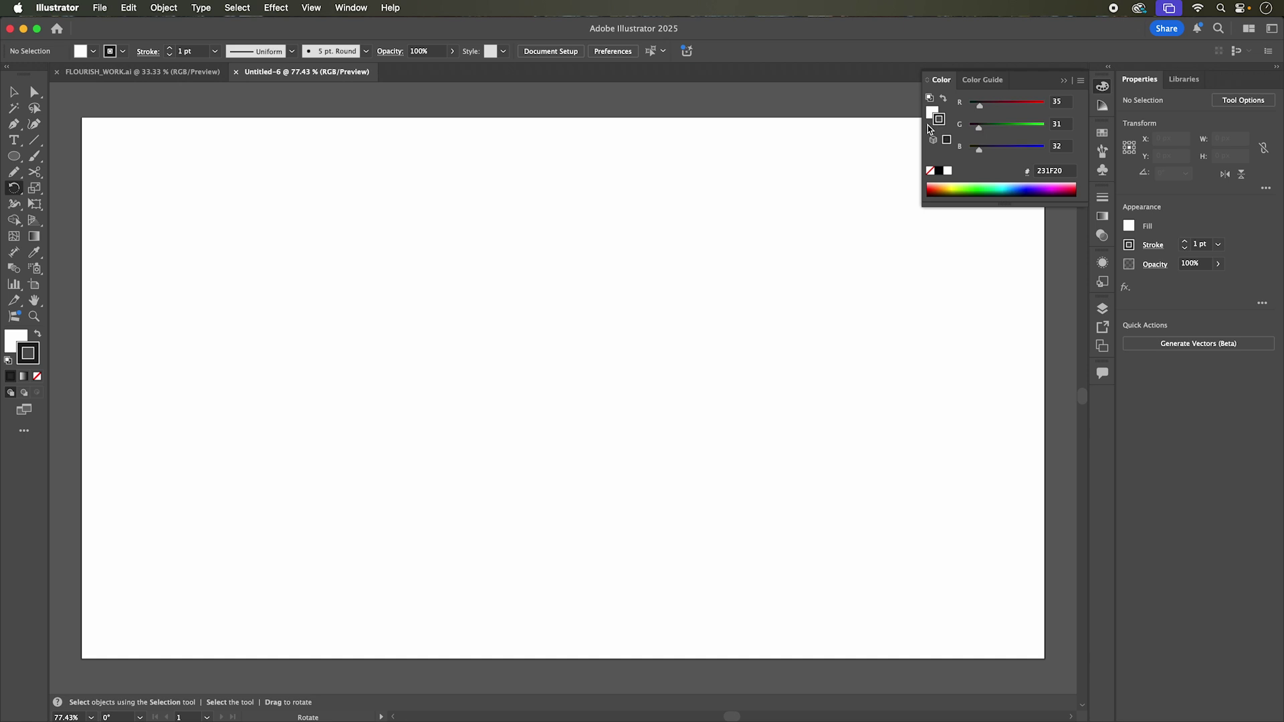
{"action": "left_click", "coordinate": [932, 114]}
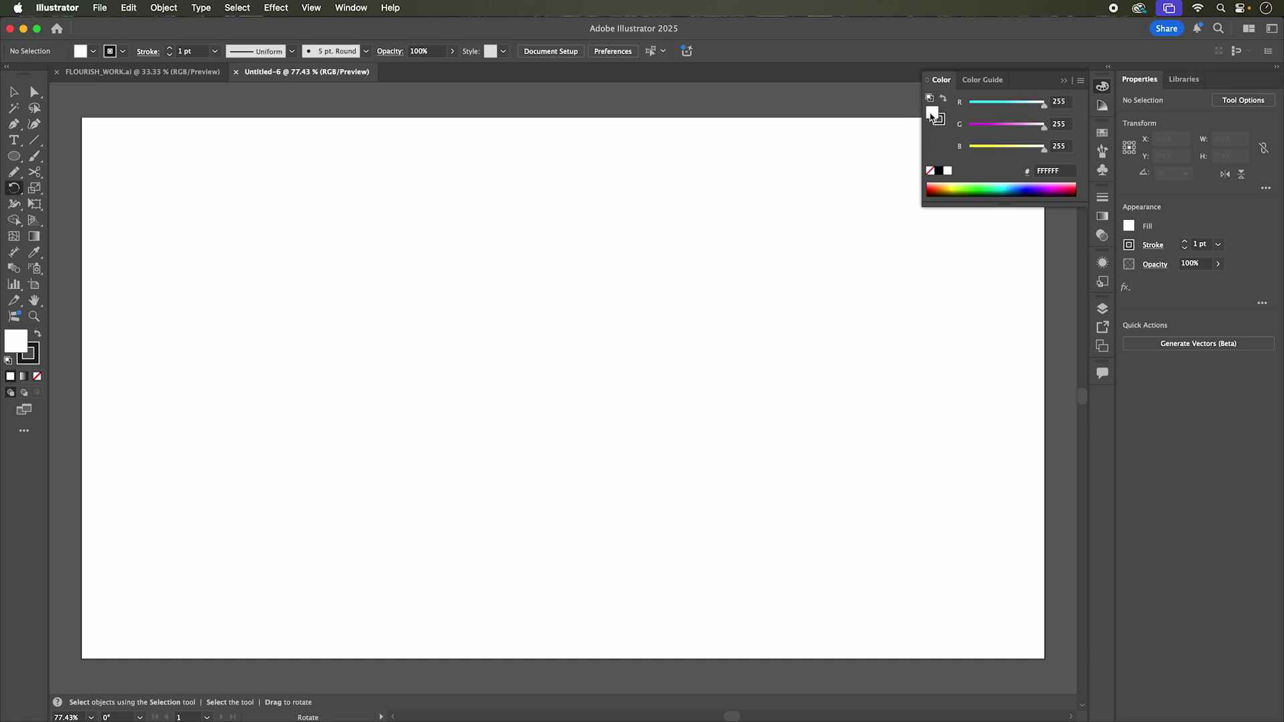
{"action": "left_click", "coordinate": [930, 170]}
{"action": "left_click", "coordinate": [939, 120]}
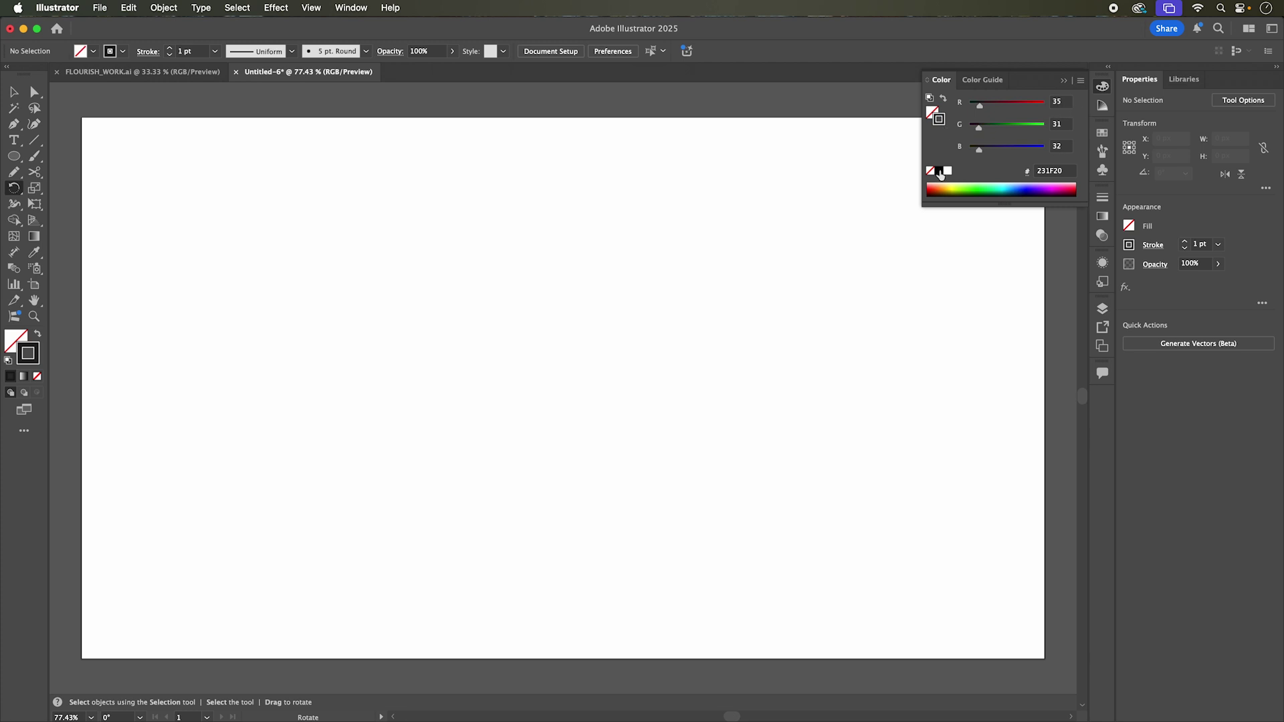
{"action": "left_click", "coordinate": [939, 171]}
{"action": "left_click", "coordinate": [1103, 88]}
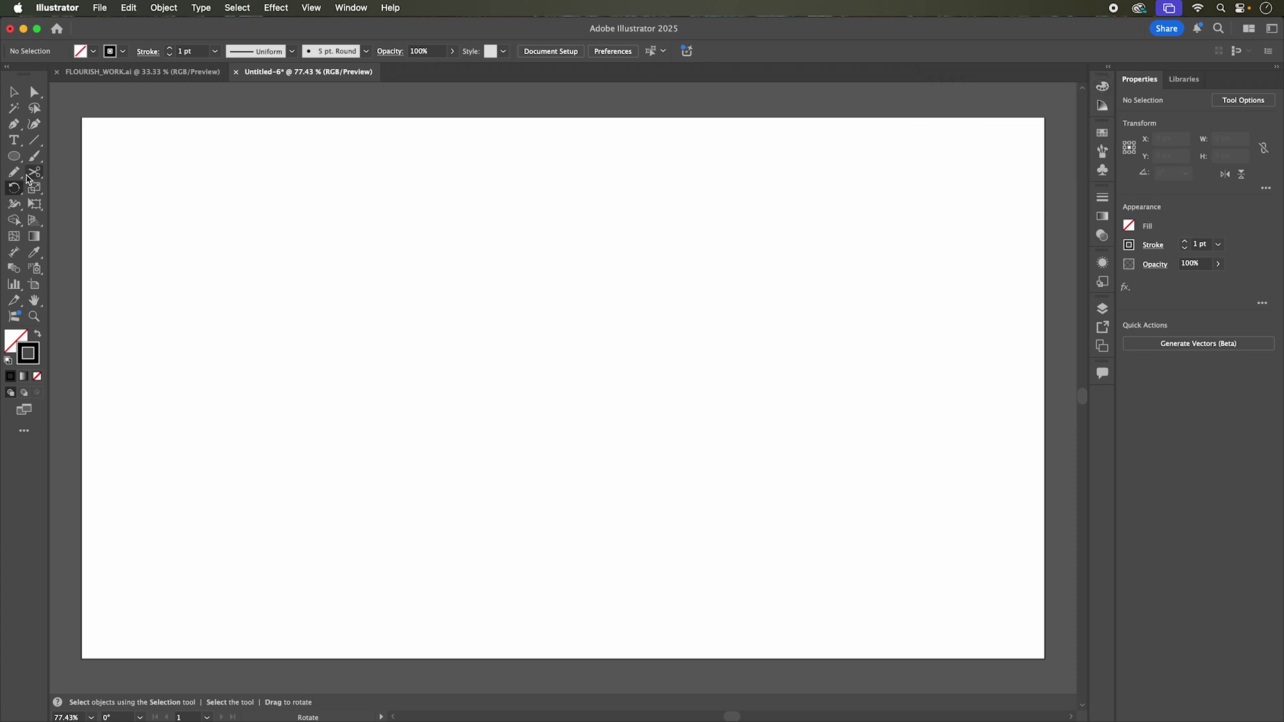
Step: Draw two wavy freehand curves with the Pencil tool, undoing the first attempt
{"action": "left_click", "coordinate": [16, 175]}
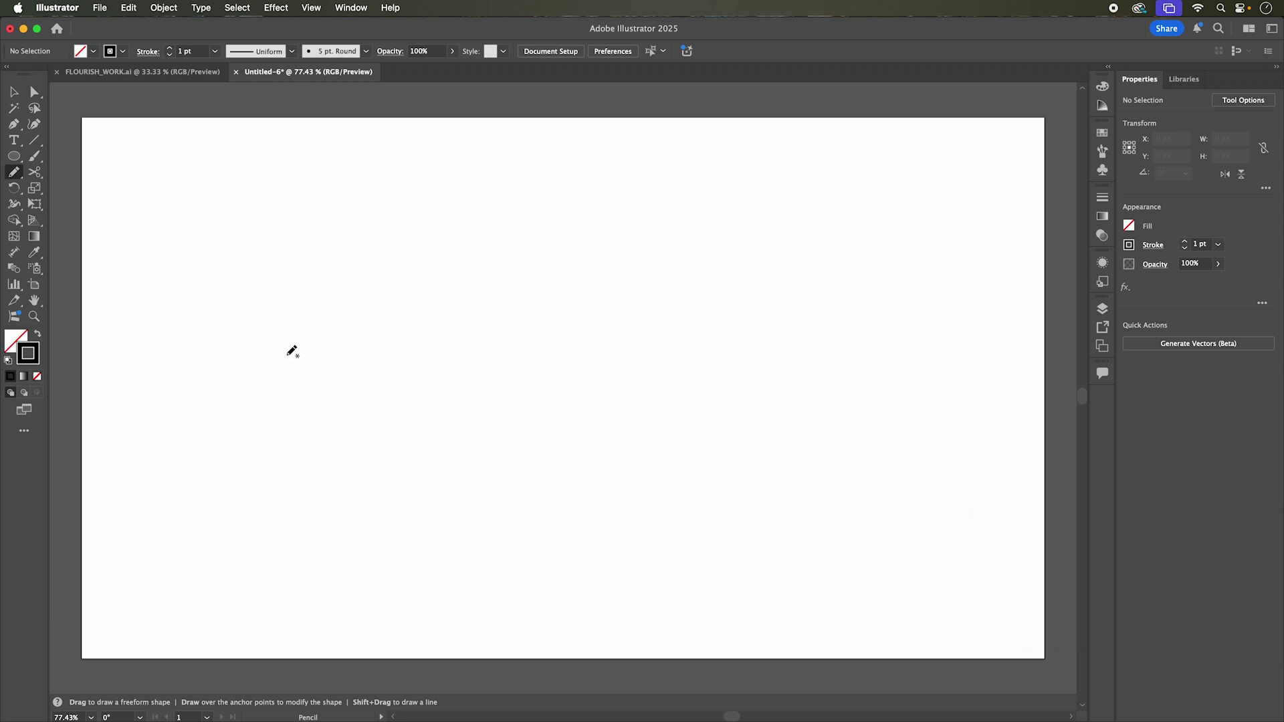
{"action": "mouse_move", "coordinate": [261, 368]}
{"action": "left_mouse_down"}
{"action": "mouse_move", "coordinate": [378, 323]}
{"action": "mouse_move", "coordinate": [512, 391]}
{"action": "mouse_move", "coordinate": [687, 412]}
{"action": "mouse_move", "coordinate": [745, 327]}
{"action": "mouse_move", "coordinate": [699, 291]}
{"action": "left_mouse_up"}
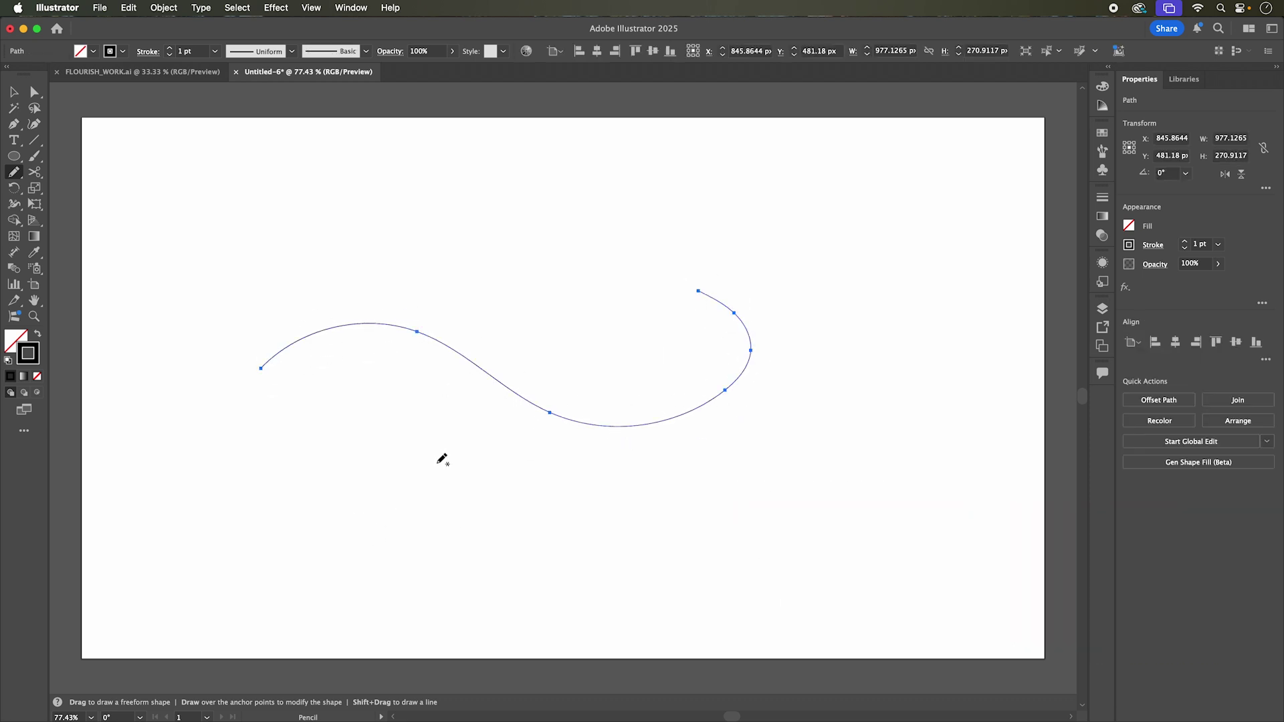
{"action": "key", "text": "super+z"}
{"action": "mouse_move", "coordinate": [307, 441]}
{"action": "left_mouse_down"}
{"action": "mouse_move", "coordinate": [367, 390]}
{"action": "mouse_move", "coordinate": [793, 425]}
{"action": "mouse_move", "coordinate": [810, 397]}
{"action": "left_mouse_up"}
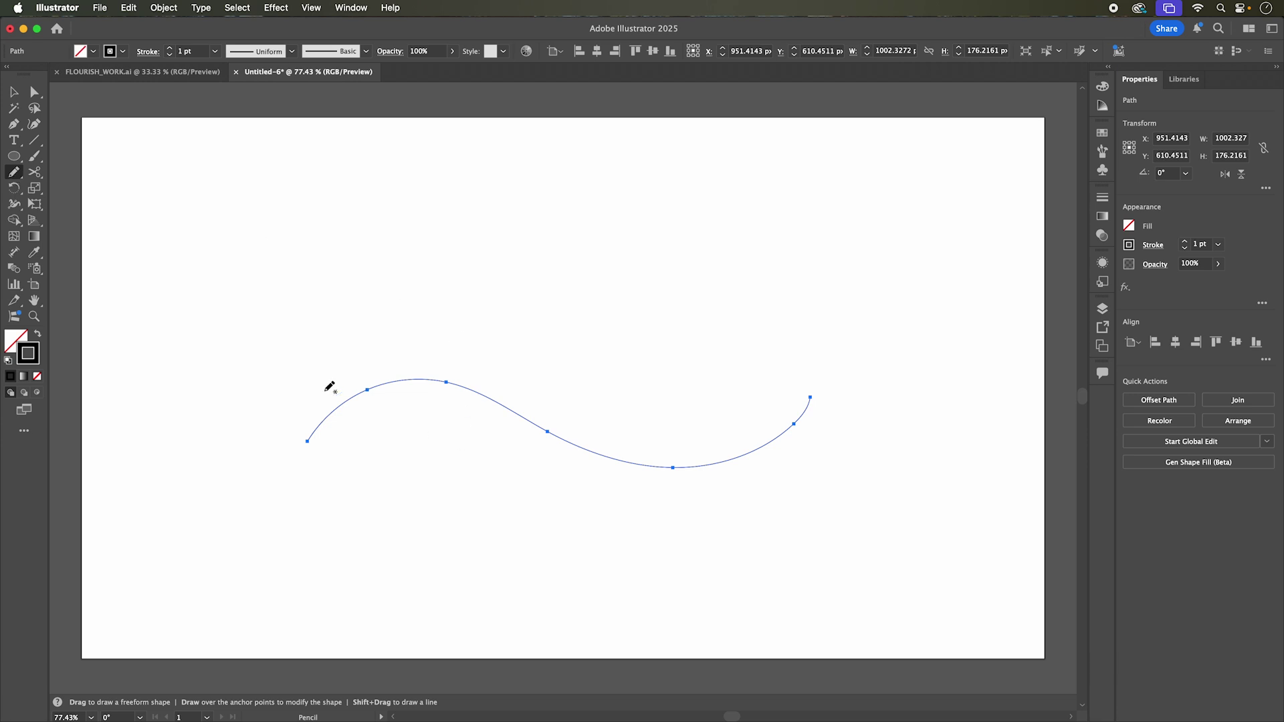
{"action": "mouse_move", "coordinate": [295, 386]}
{"action": "left_mouse_down"}
{"action": "mouse_move", "coordinate": [374, 340]}
{"action": "mouse_move", "coordinate": [570, 368]}
{"action": "mouse_move", "coordinate": [725, 318]}
{"action": "left_mouse_up"}
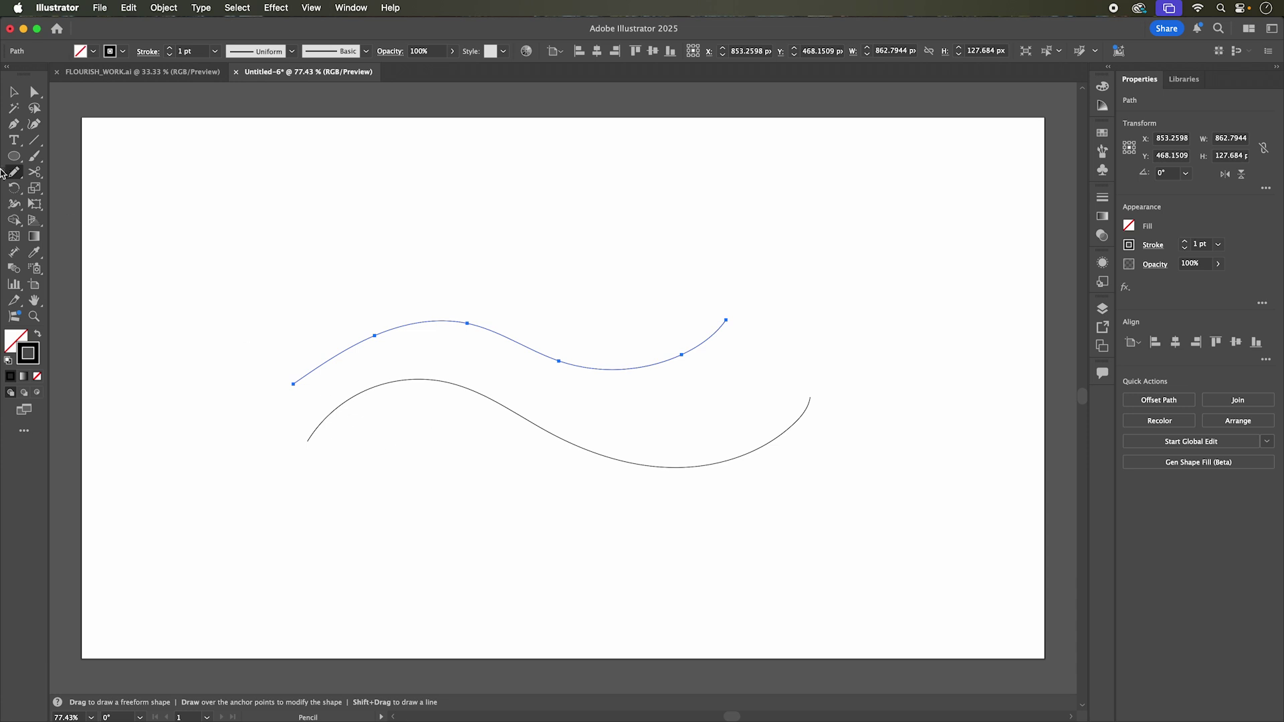
Step: Set Pencil fidelity to Accurate, then draw a third wavy curve and a looping scribble
{"action": "double_click", "coordinate": [13, 172]}
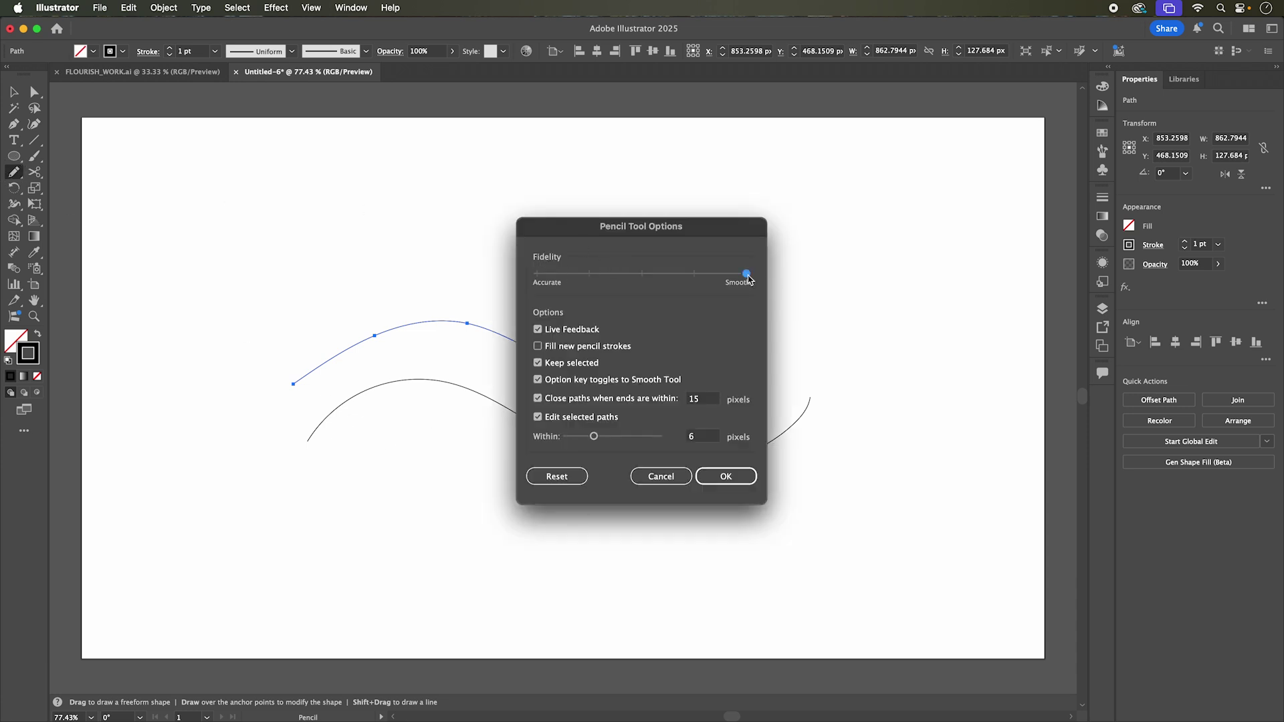
{"action": "left_click_drag", "start_coordinate": [746, 275], "coordinate": [537, 274]}
{"action": "left_click", "coordinate": [724, 474]}
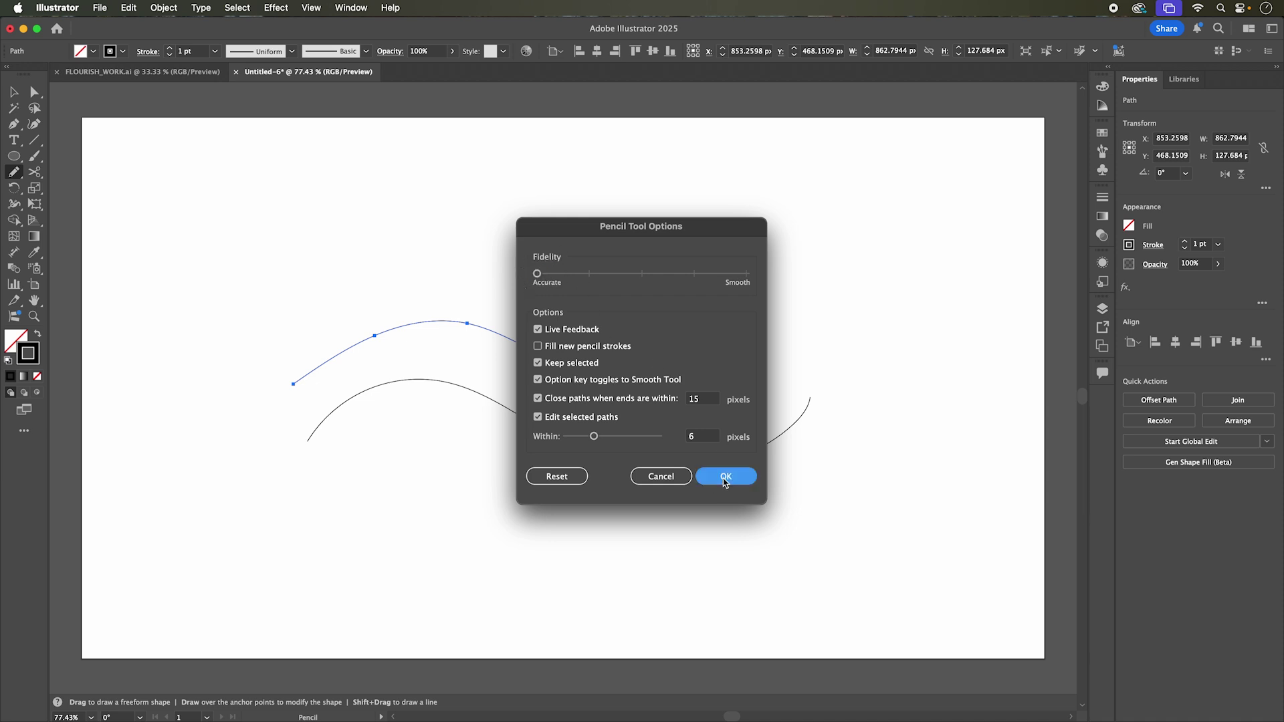
{"action": "mouse_move", "coordinate": [345, 281]}
{"action": "left_mouse_down"}
{"action": "mouse_move", "coordinate": [399, 260]}
{"action": "mouse_move", "coordinate": [469, 279]}
{"action": "mouse_move", "coordinate": [607, 288]}
{"action": "mouse_move", "coordinate": [662, 239]}
{"action": "left_mouse_up"}
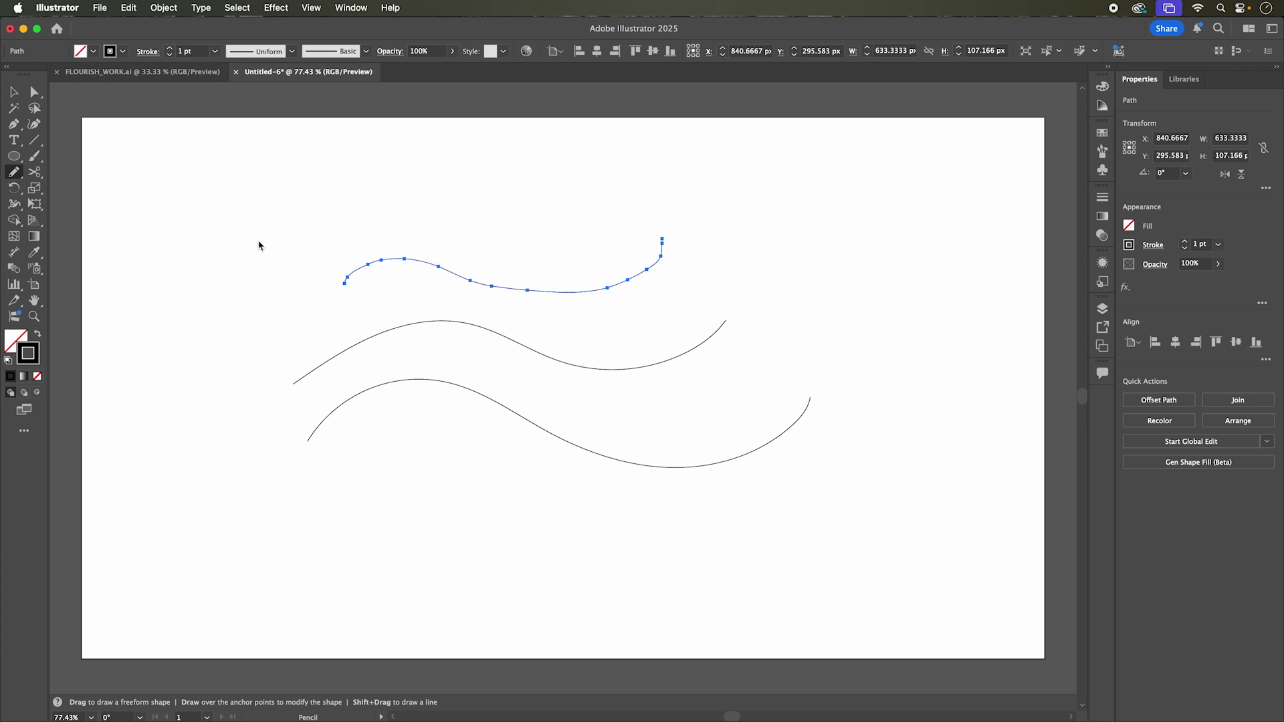
{"action": "mouse_move", "coordinate": [241, 261]}
{"action": "left_mouse_down"}
{"action": "mouse_move", "coordinate": [288, 271]}
{"action": "mouse_move", "coordinate": [419, 225]}
{"action": "mouse_move", "coordinate": [382, 298]}
{"action": "mouse_move", "coordinate": [502, 292]}
{"action": "left_mouse_up"}
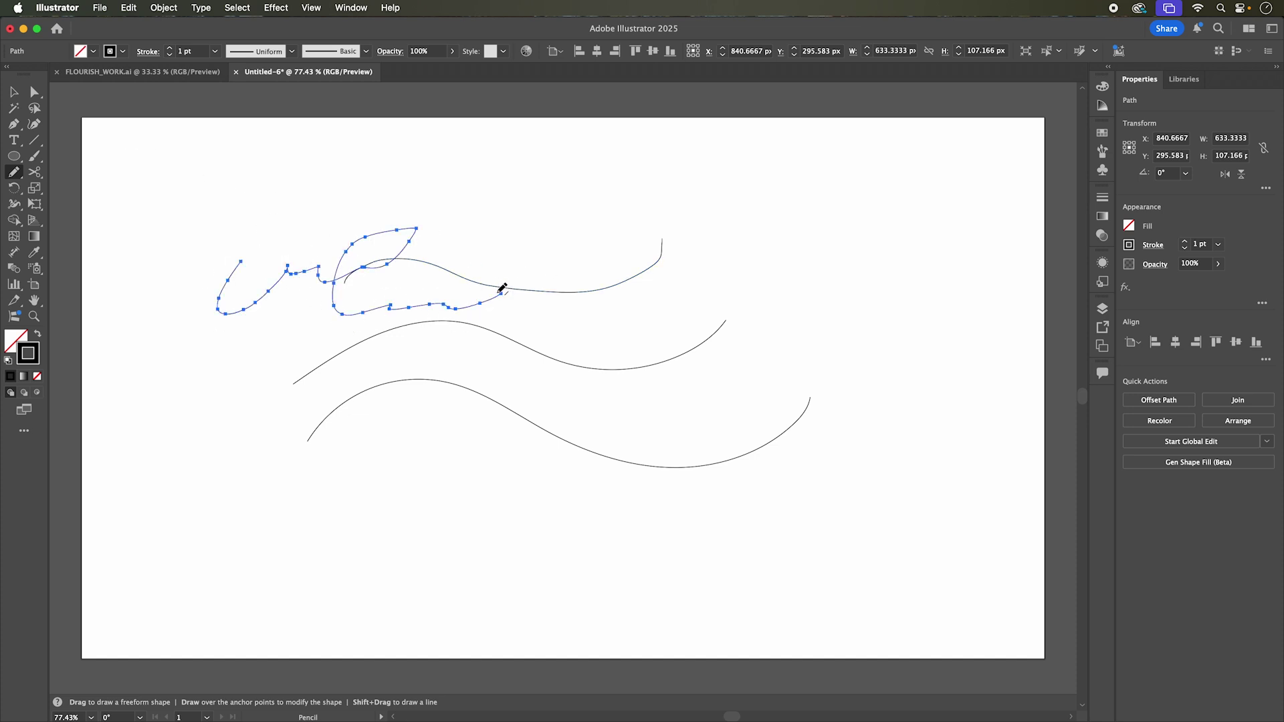
{"action": "key", "text": "v"}
{"action": "left_click", "coordinate": [279, 275]}
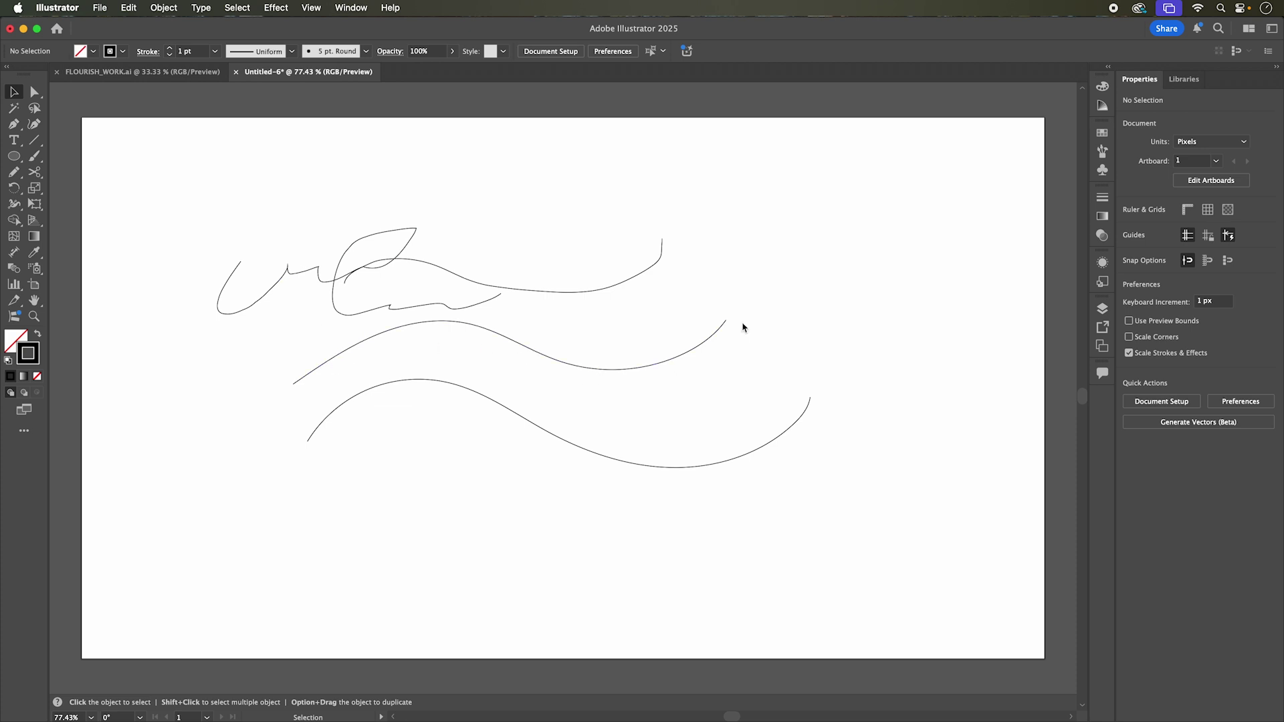
Step: Reset the Pencil Tool Options fidelity fully to Smooth
{"action": "double_click", "coordinate": [15, 175]}
{"action": "left_click_drag", "start_coordinate": [537, 275], "coordinate": [749, 275]}
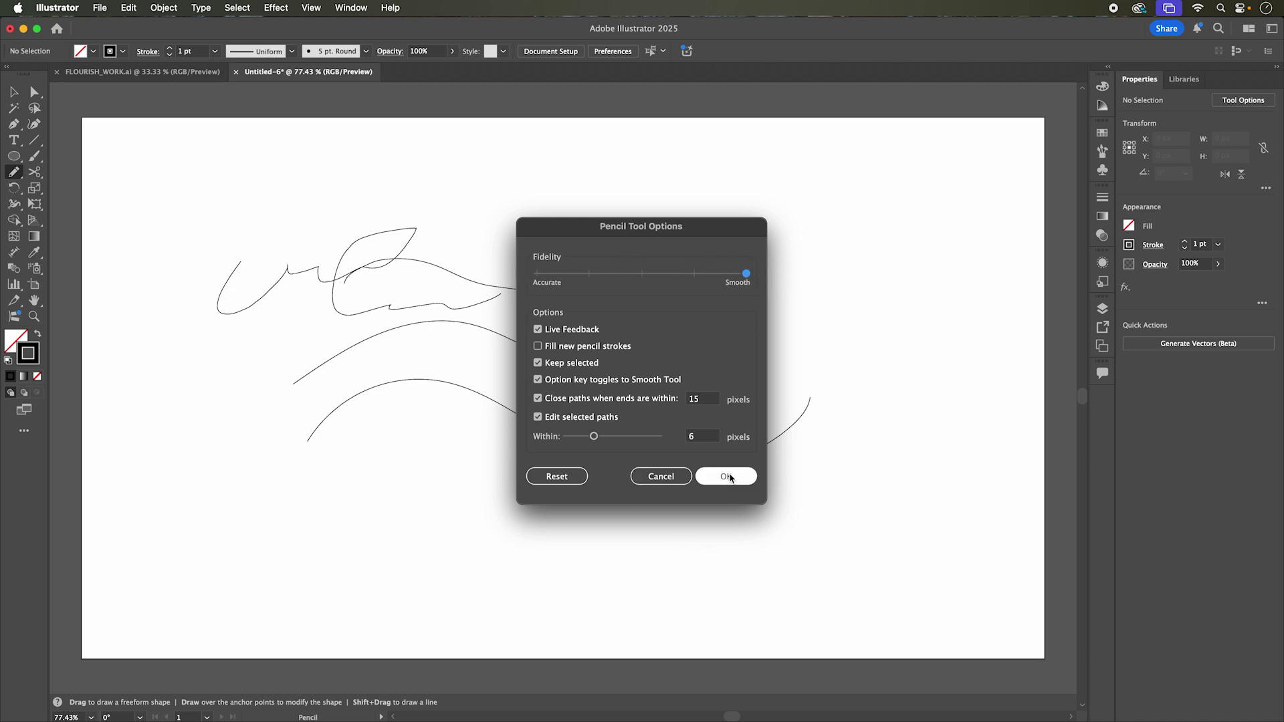
{"action": "left_click", "coordinate": [728, 477]}
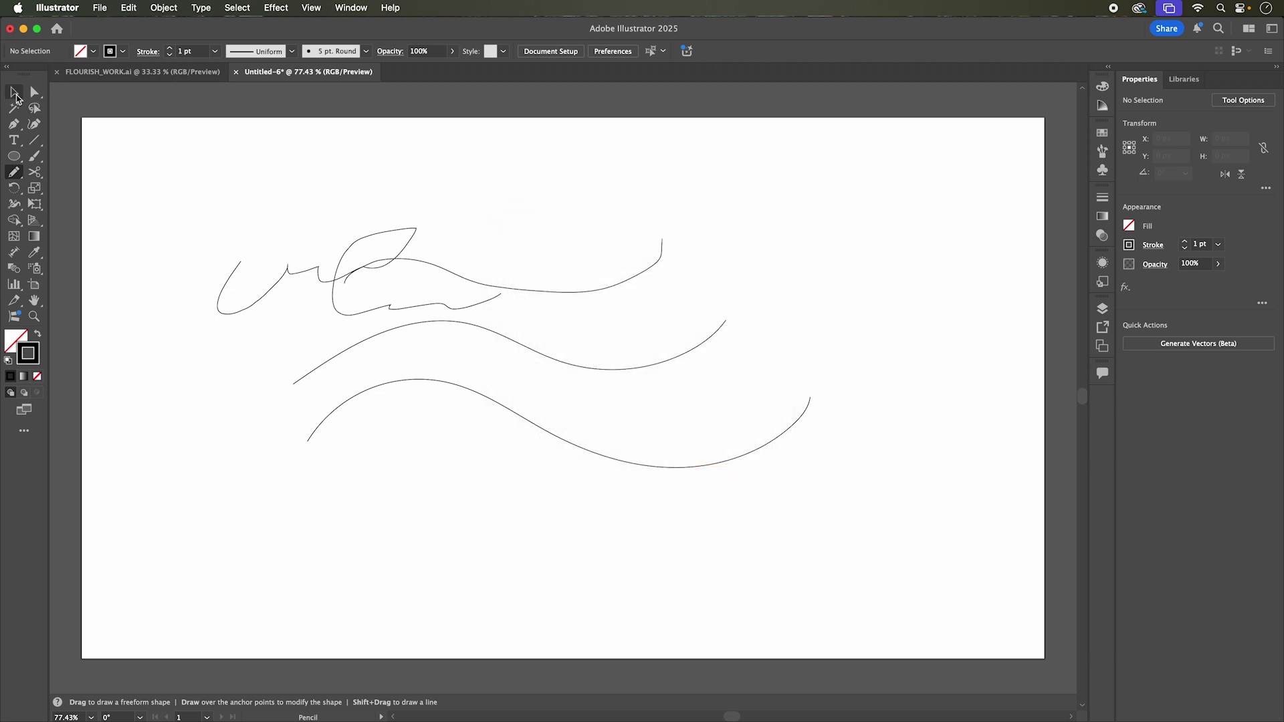
Step: Select the existing strokes and draw a new S-shaped pencil curve across the artboard
{"action": "left_click", "coordinate": [15, 93]}
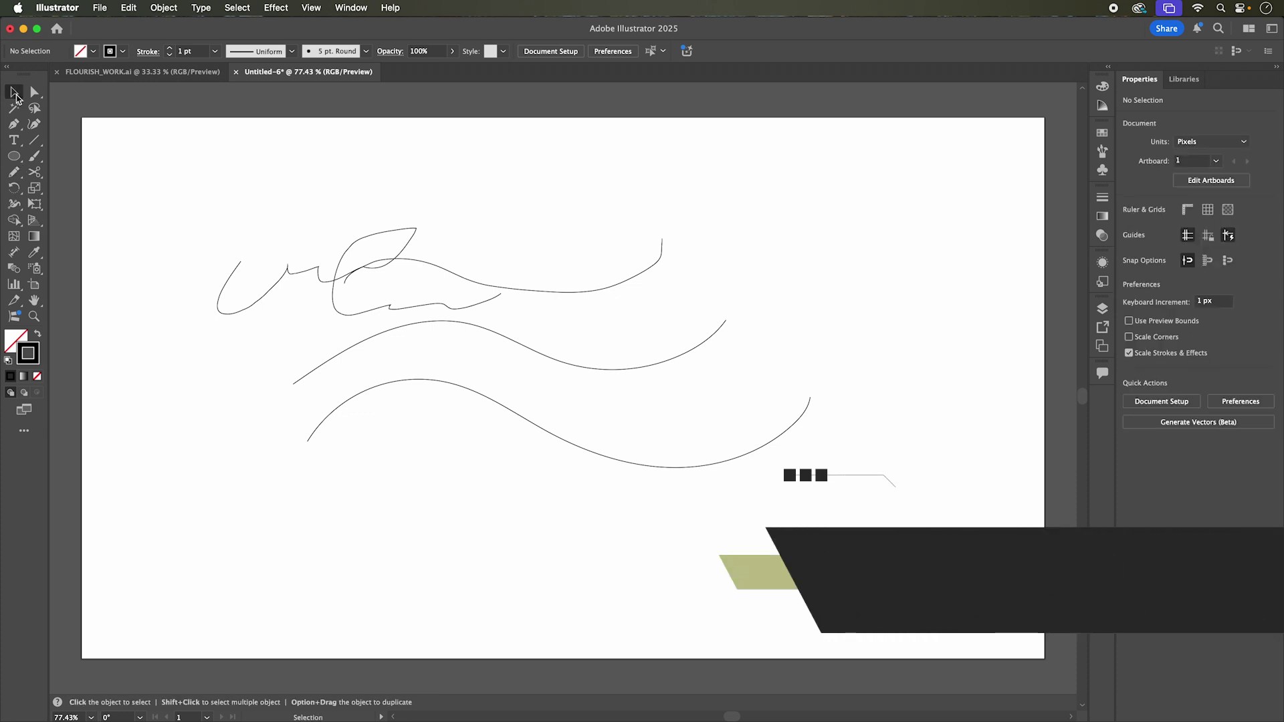
{"action": "left_click_drag", "start_coordinate": [298, 215], "coordinate": [696, 528]}
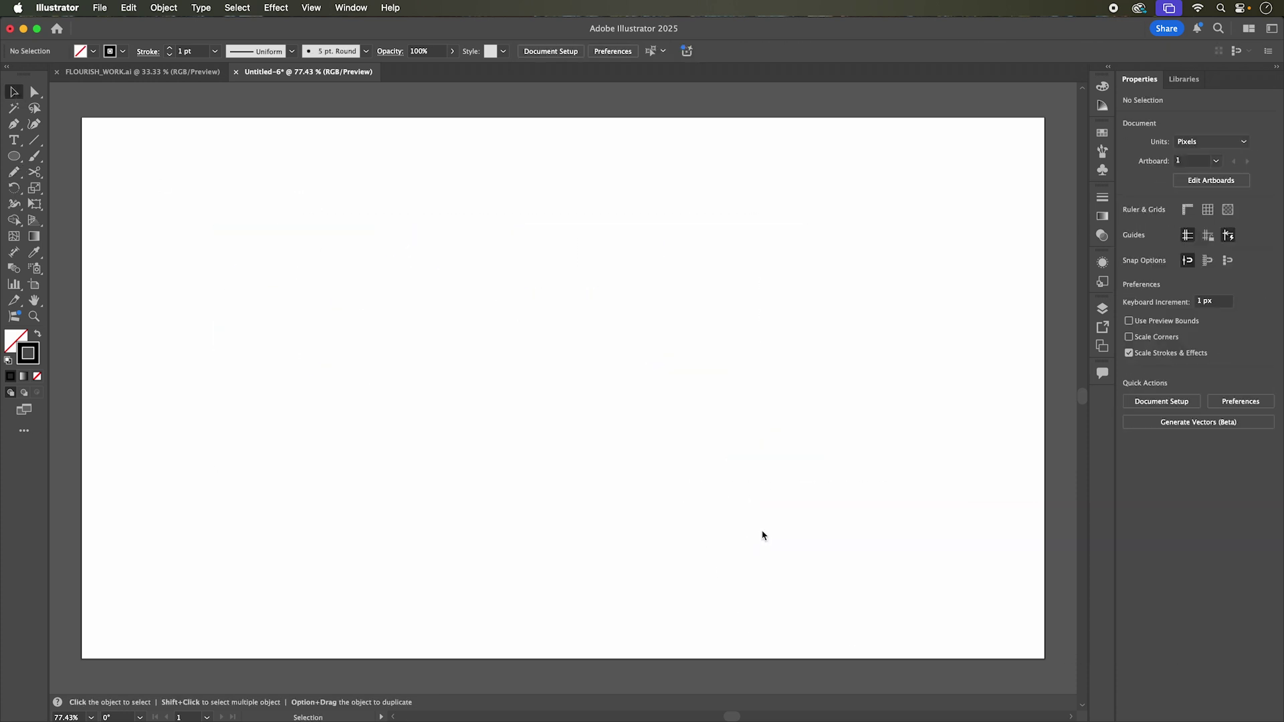
{"action": "key", "text": "n"}
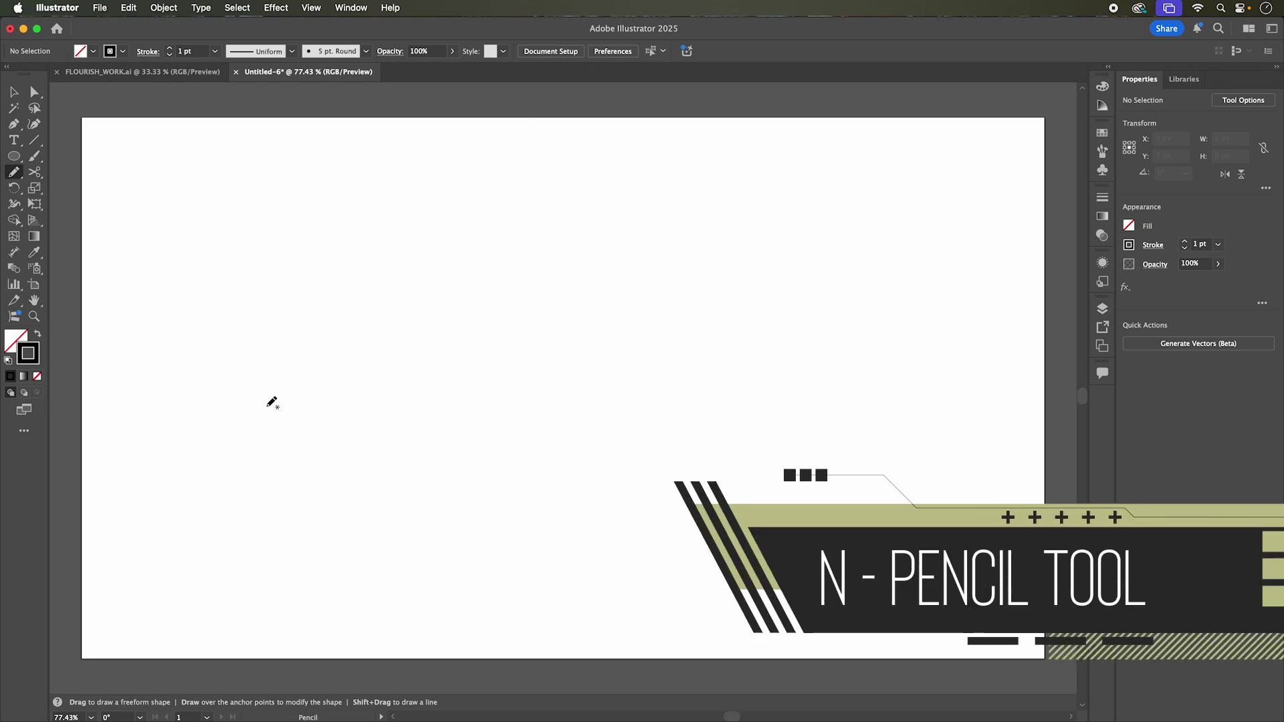
{"action": "mouse_move", "coordinate": [258, 411]}
{"action": "left_mouse_down"}
{"action": "mouse_move", "coordinate": [293, 380]}
{"action": "mouse_move", "coordinate": [396, 363]}
{"action": "mouse_move", "coordinate": [601, 416]}
{"action": "mouse_move", "coordinate": [667, 395]}
{"action": "mouse_move", "coordinate": [709, 308]}
{"action": "left_mouse_up"}
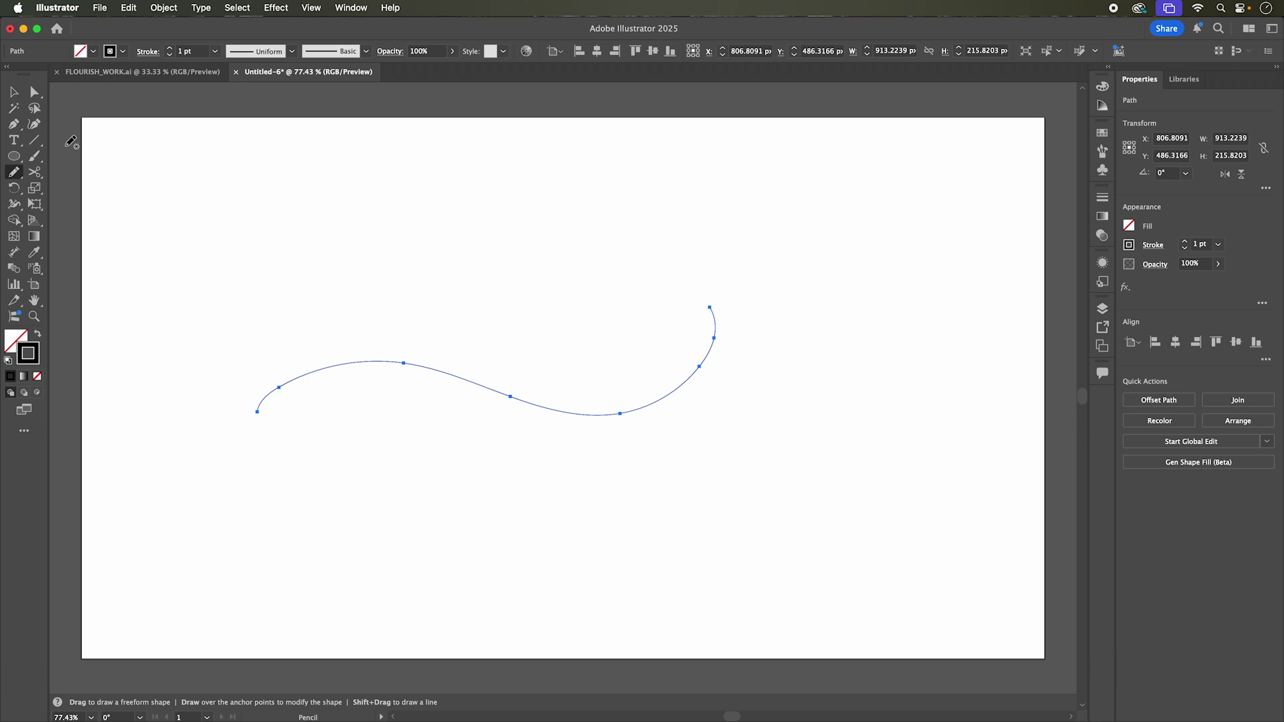
Step: Smooth the new curve at 88 %, then reselect the wavy curve
{"action": "left_click", "coordinate": [166, 6]}
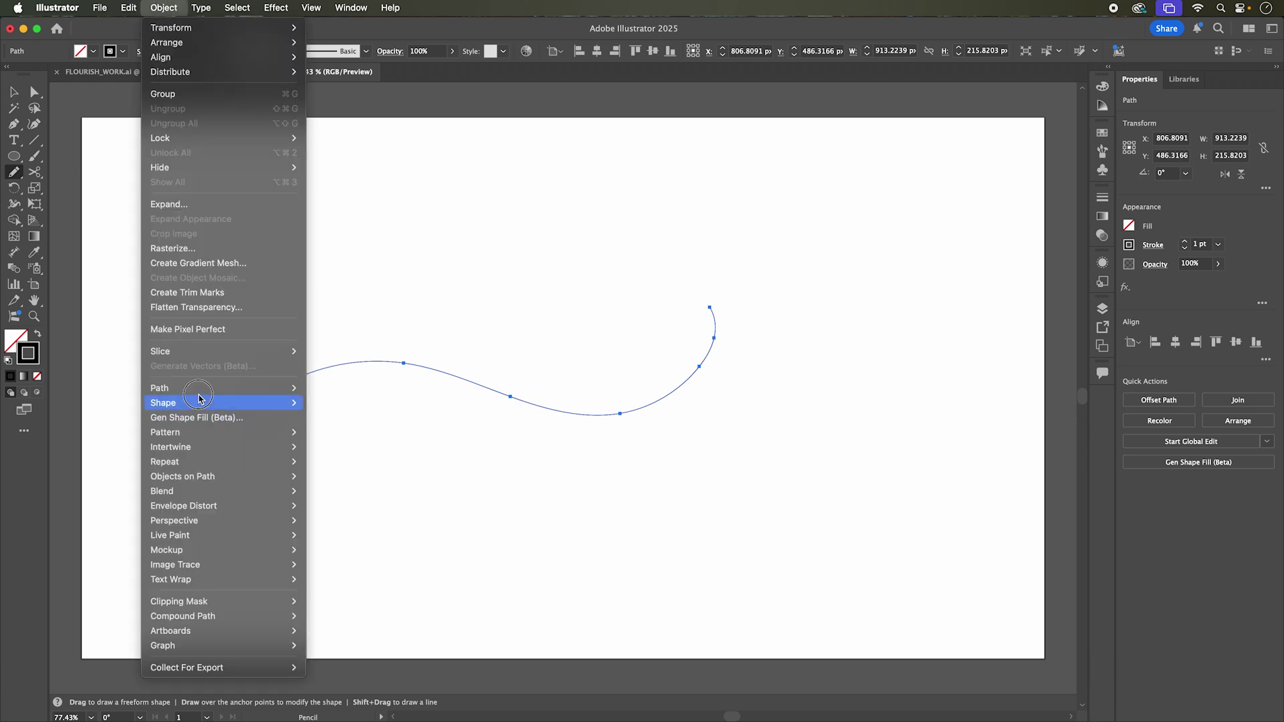
{"action": "mouse_move", "coordinate": [197, 389]}
{"action": "left_click", "coordinate": [359, 493]}
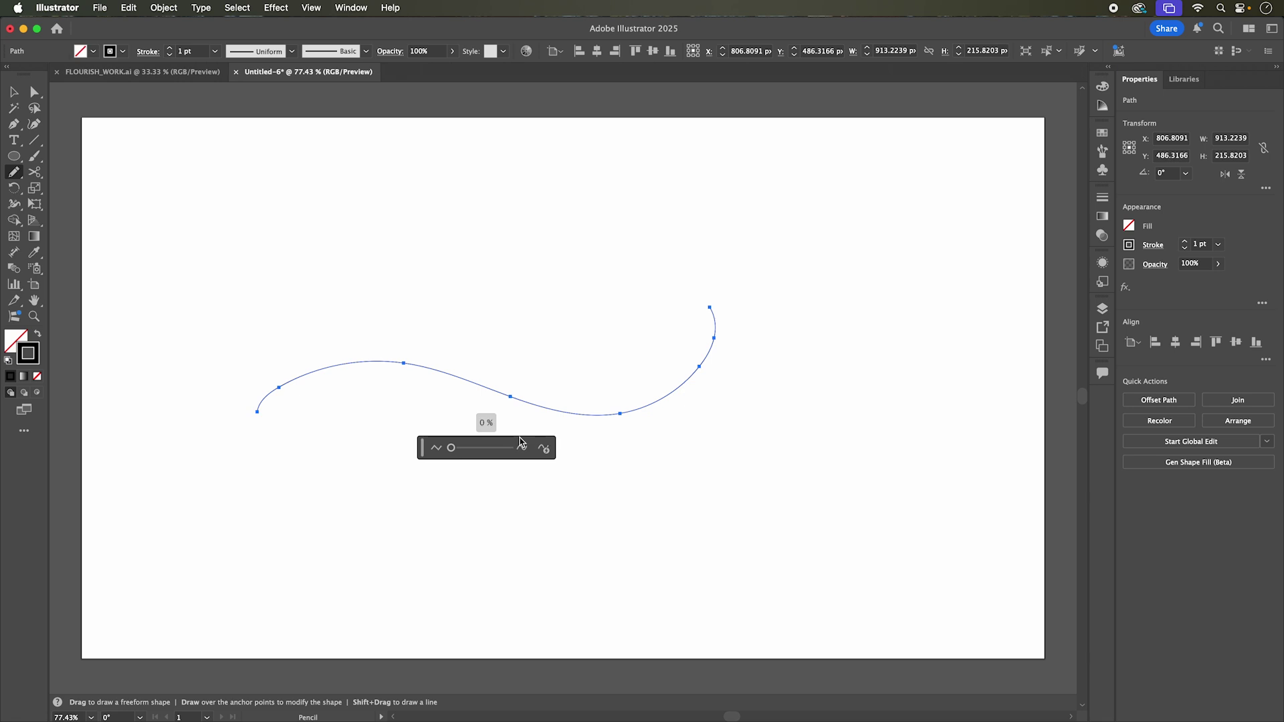
{"action": "left_click_drag", "start_coordinate": [451, 449], "coordinate": [505, 445]}
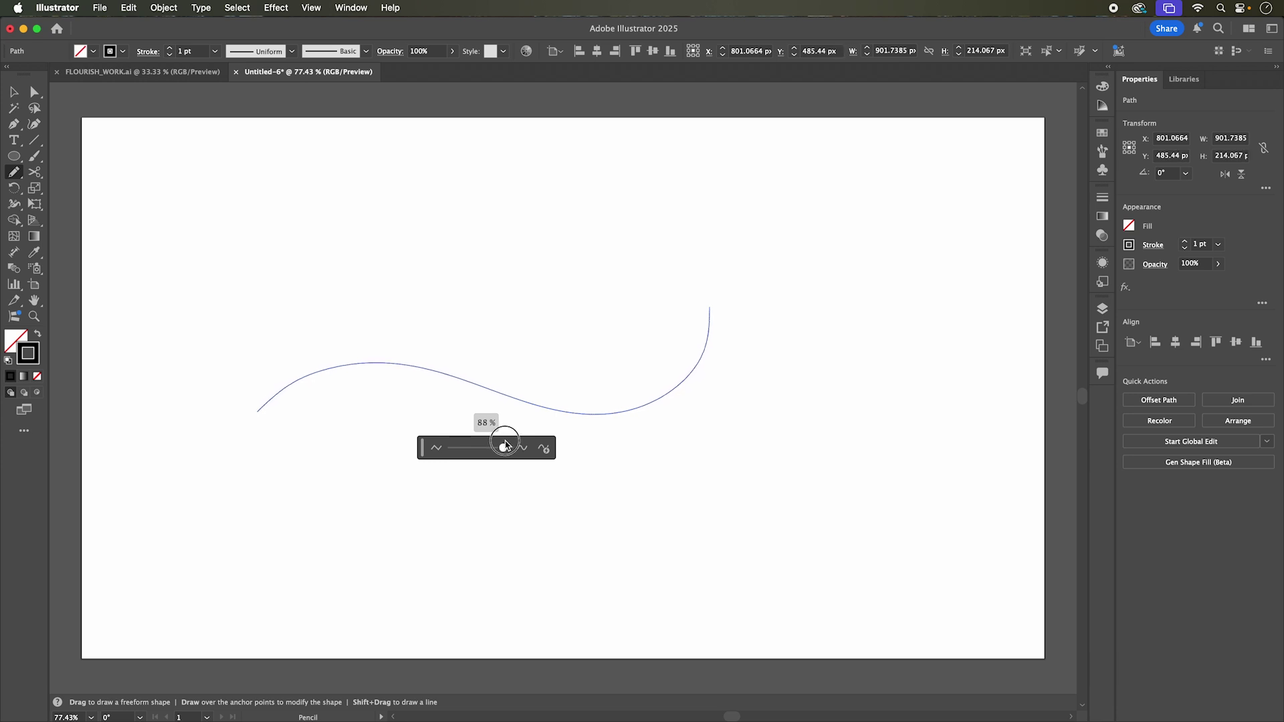
{"action": "left_click_drag", "start_coordinate": [505, 446], "coordinate": [503, 447]}
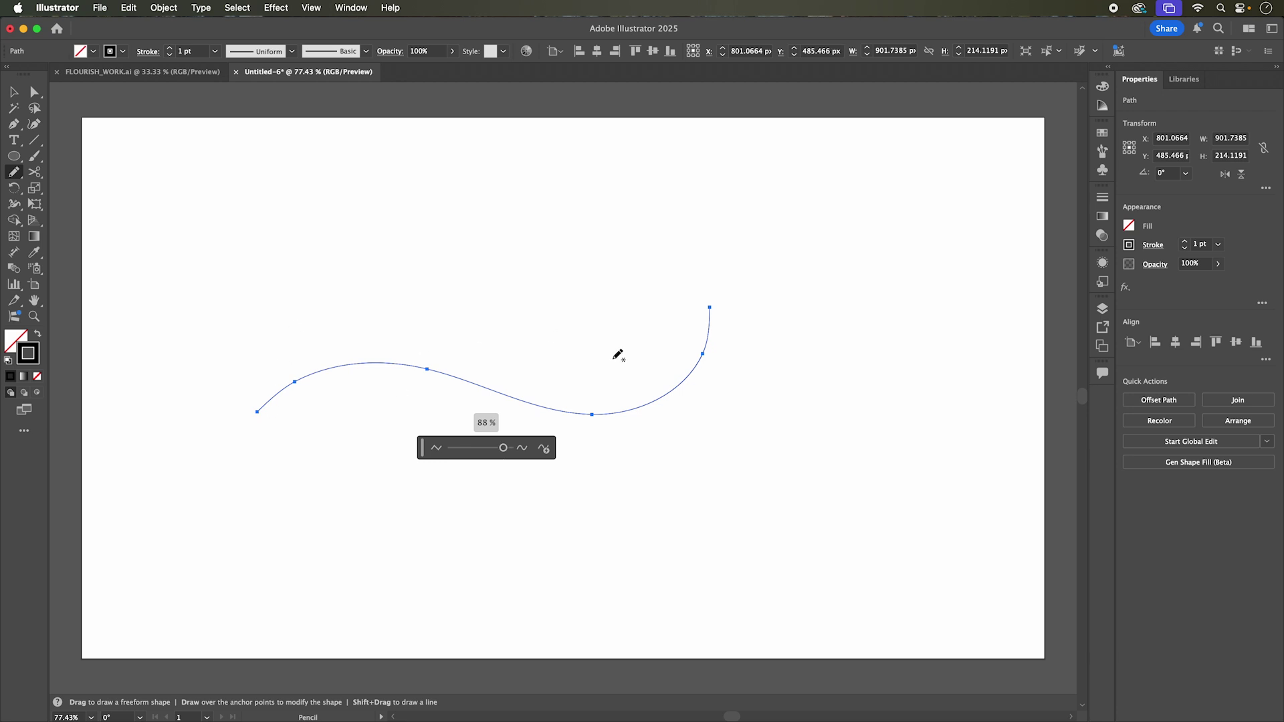
{"action": "left_click", "coordinate": [14, 92]}
{"action": "left_click", "coordinate": [445, 281]}
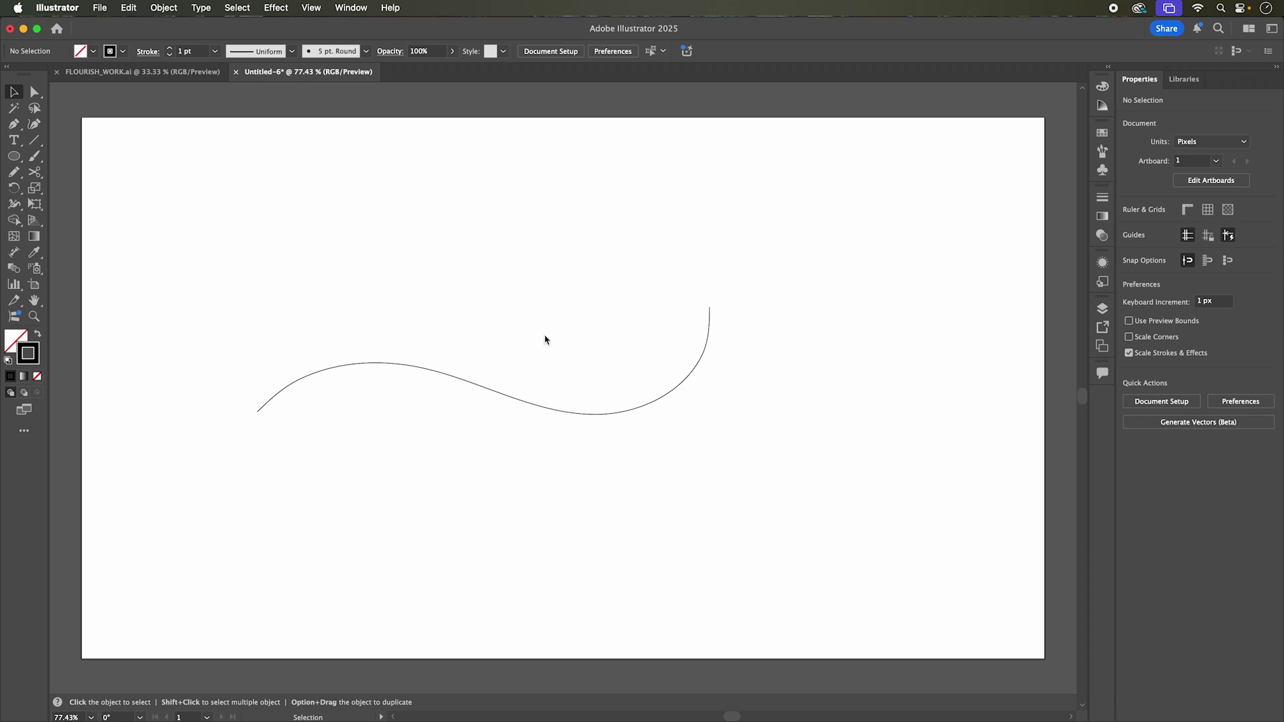
{"action": "left_click_drag", "start_coordinate": [545, 339], "coordinate": [458, 458]}
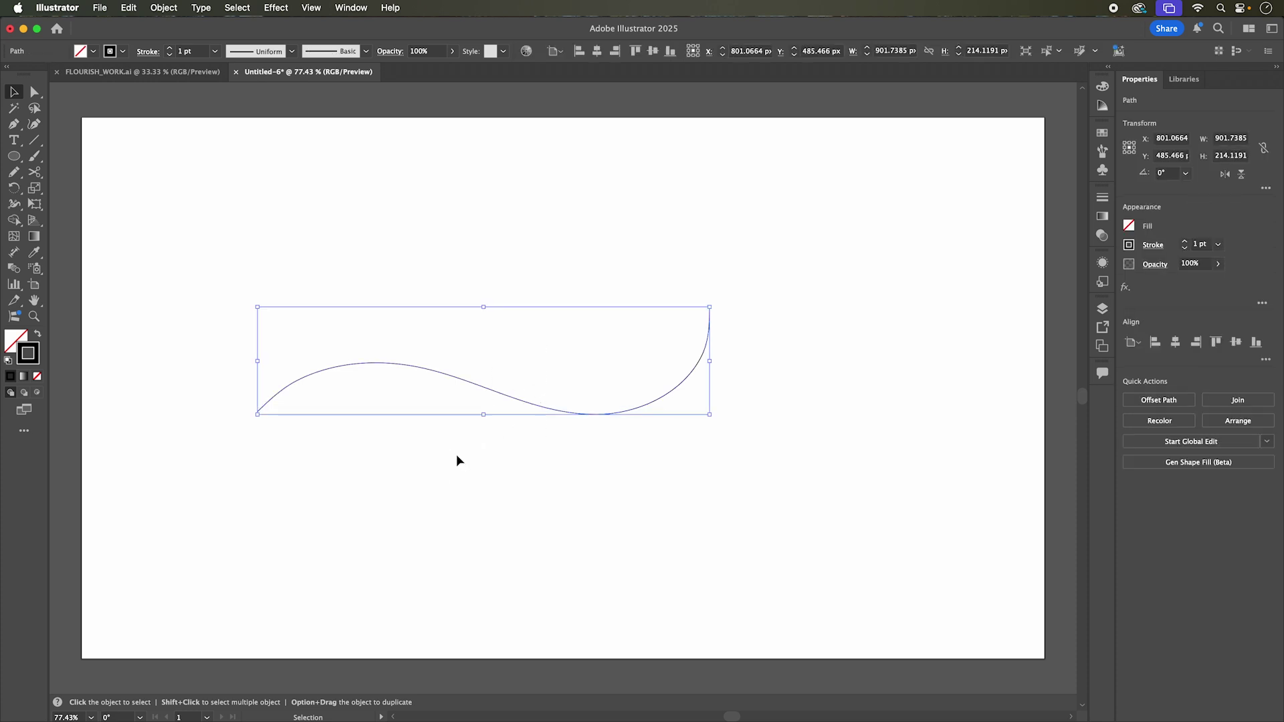
Step: Give the wavy curve the elliptical width profile in the Stroke panel
{"action": "left_click", "coordinate": [1104, 197]}
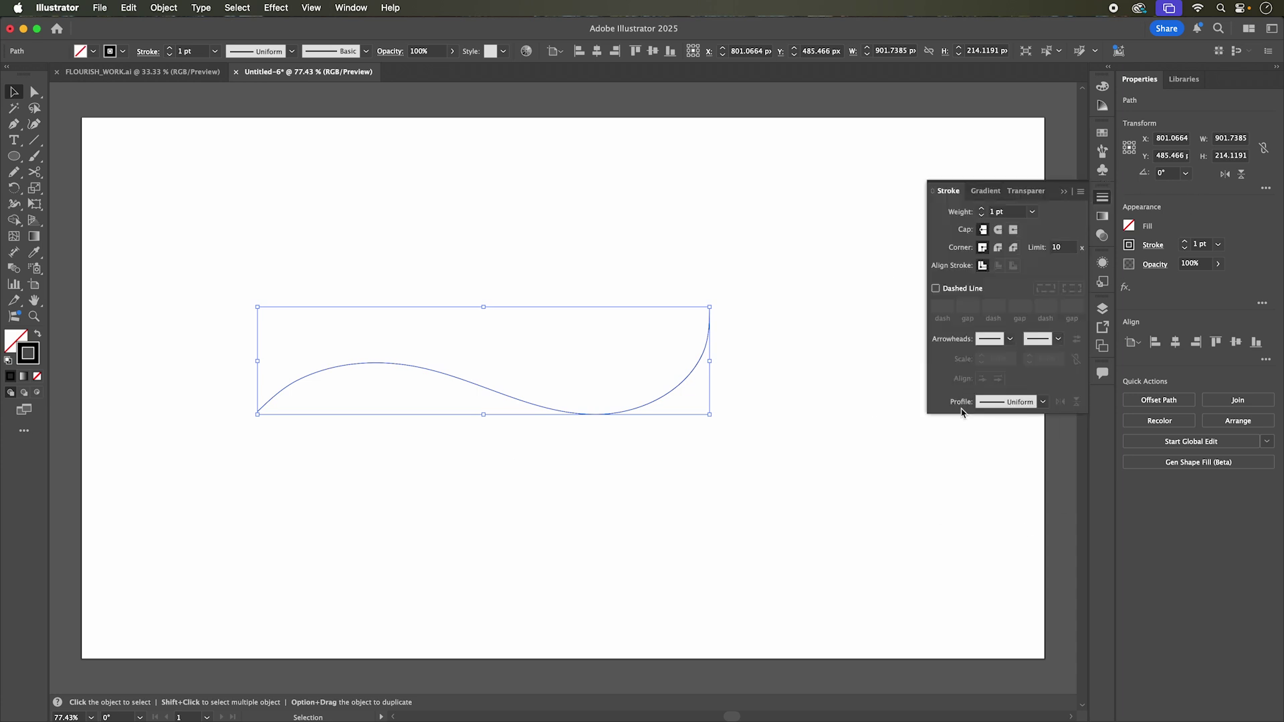
{"action": "left_click", "coordinate": [1043, 402]}
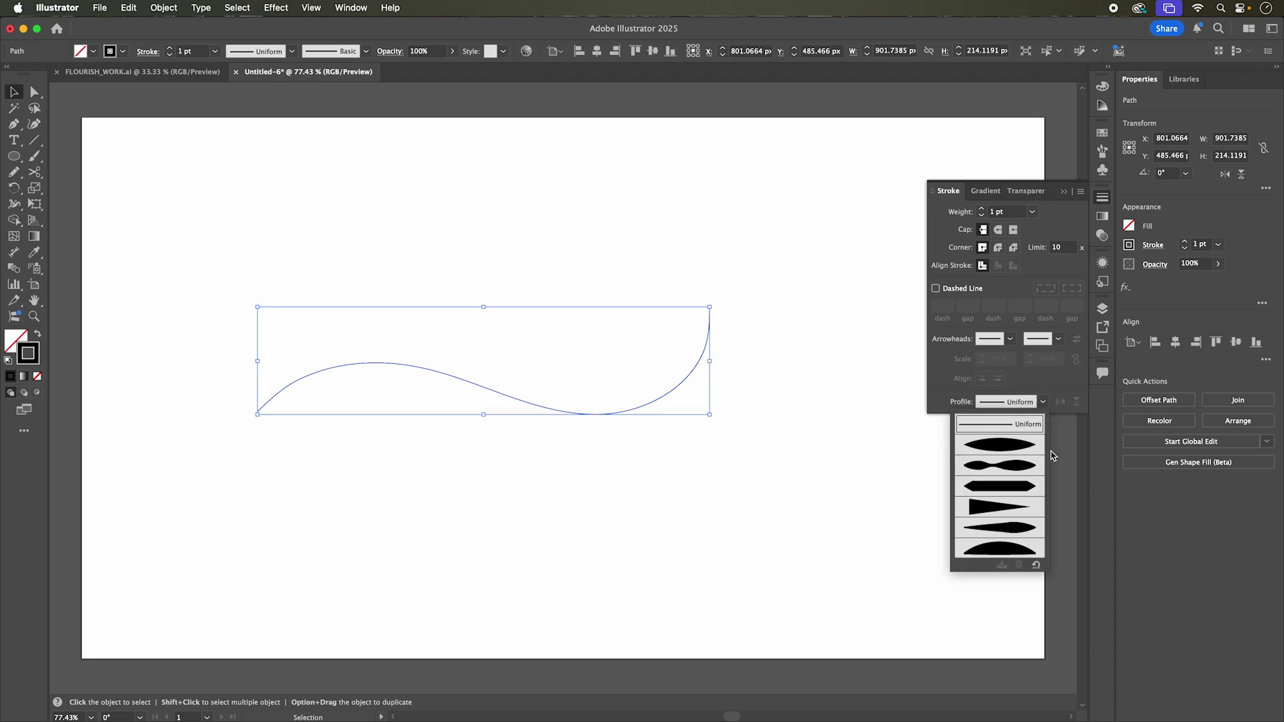
{"action": "left_click", "coordinate": [1001, 446]}
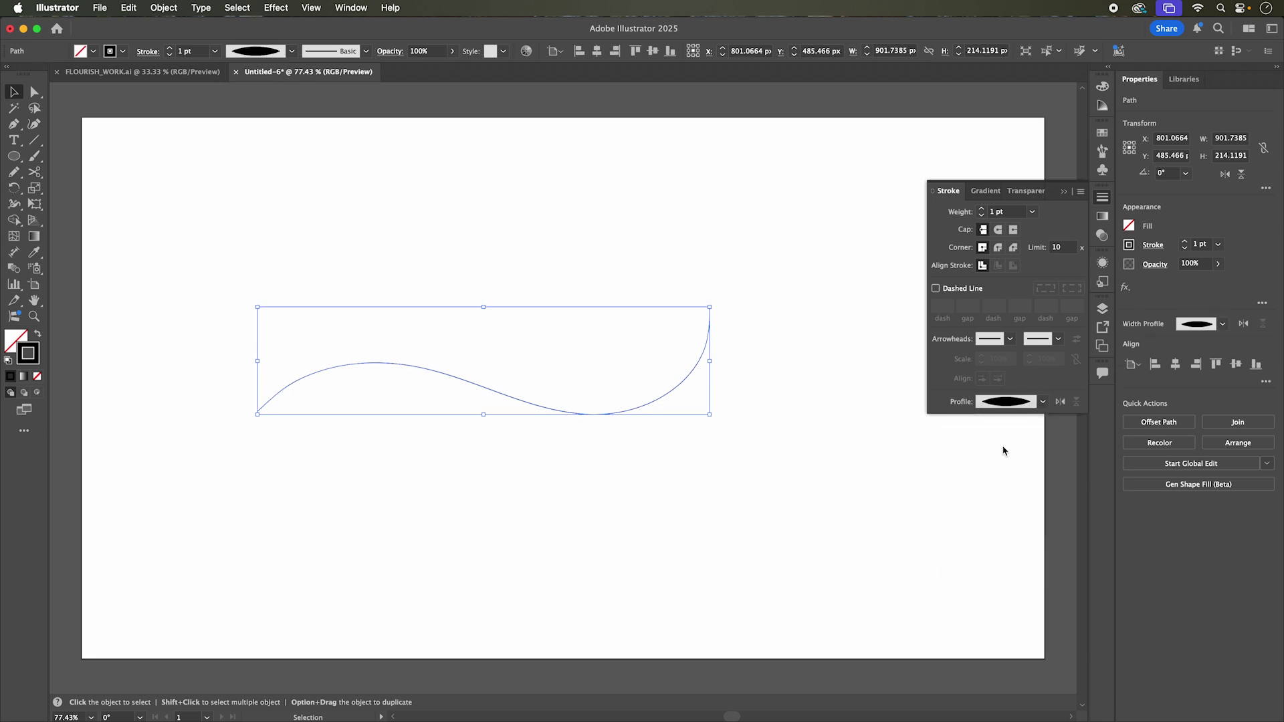
{"action": "left_click", "coordinate": [485, 474]}
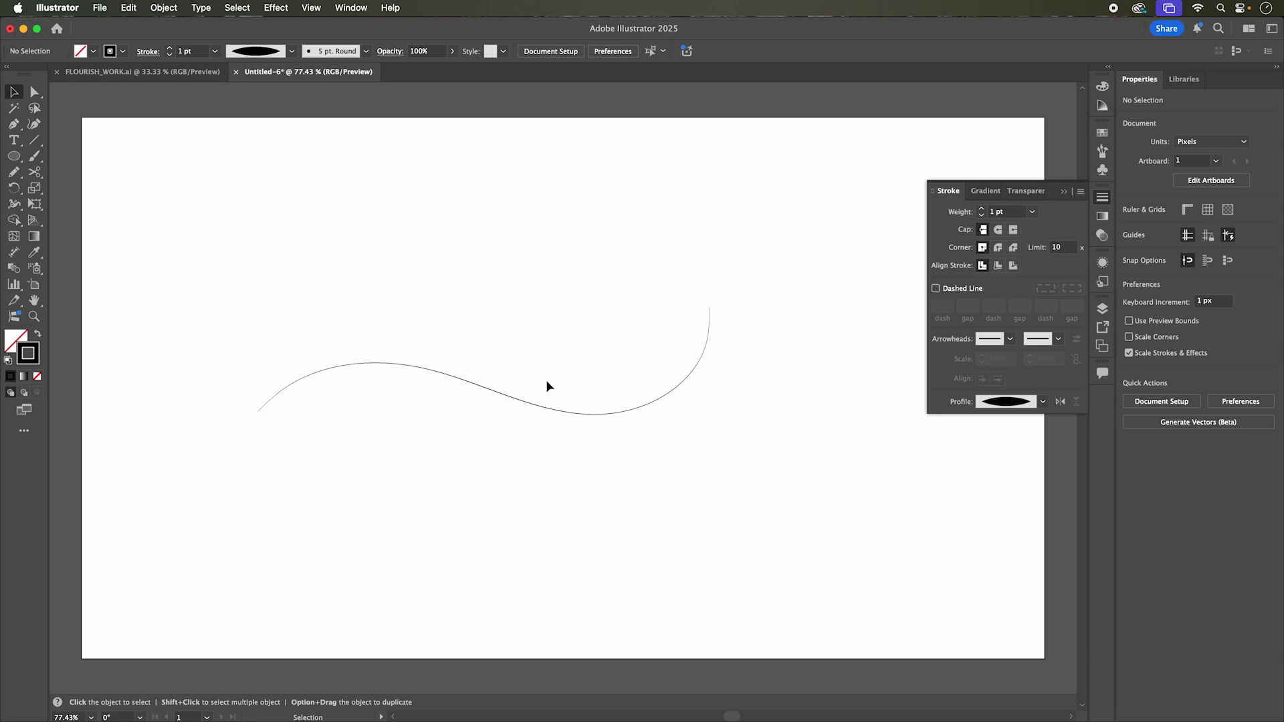
Step: Set the curve's stroke weight to 10 pt, then raise it to 16 pt
{"action": "left_click", "coordinate": [537, 422]}
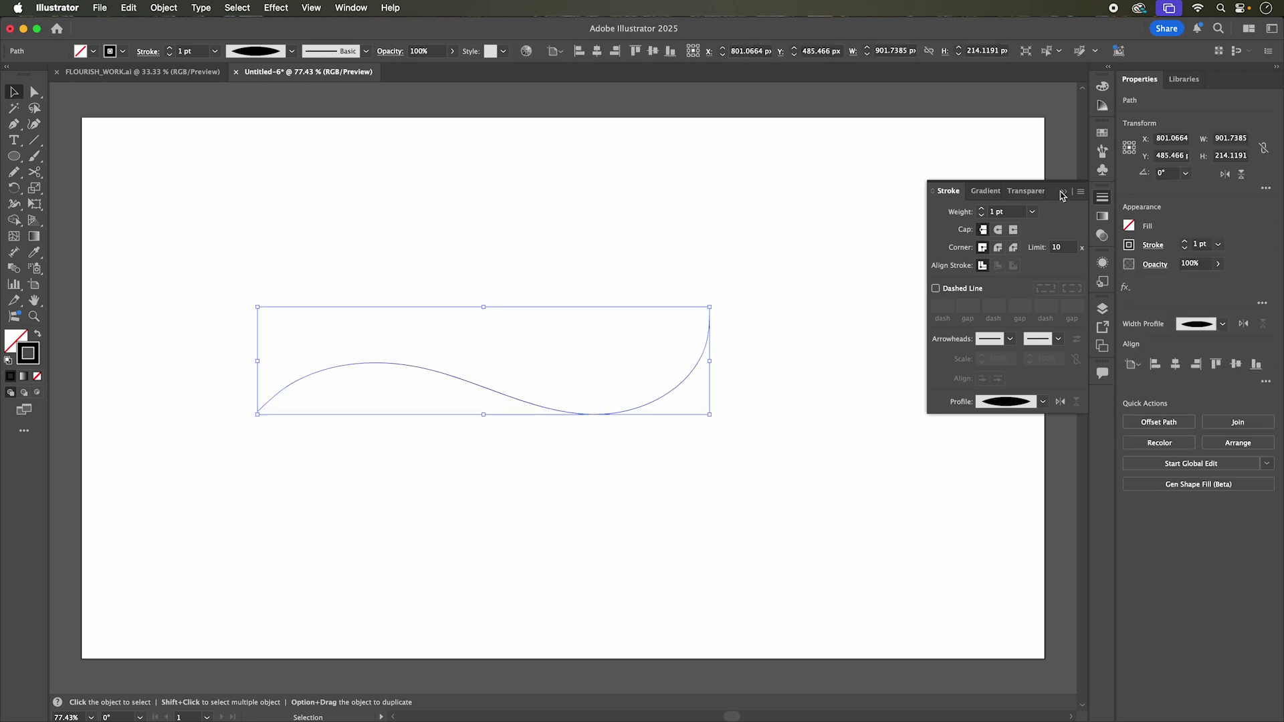
{"action": "left_click", "coordinate": [1032, 211]}
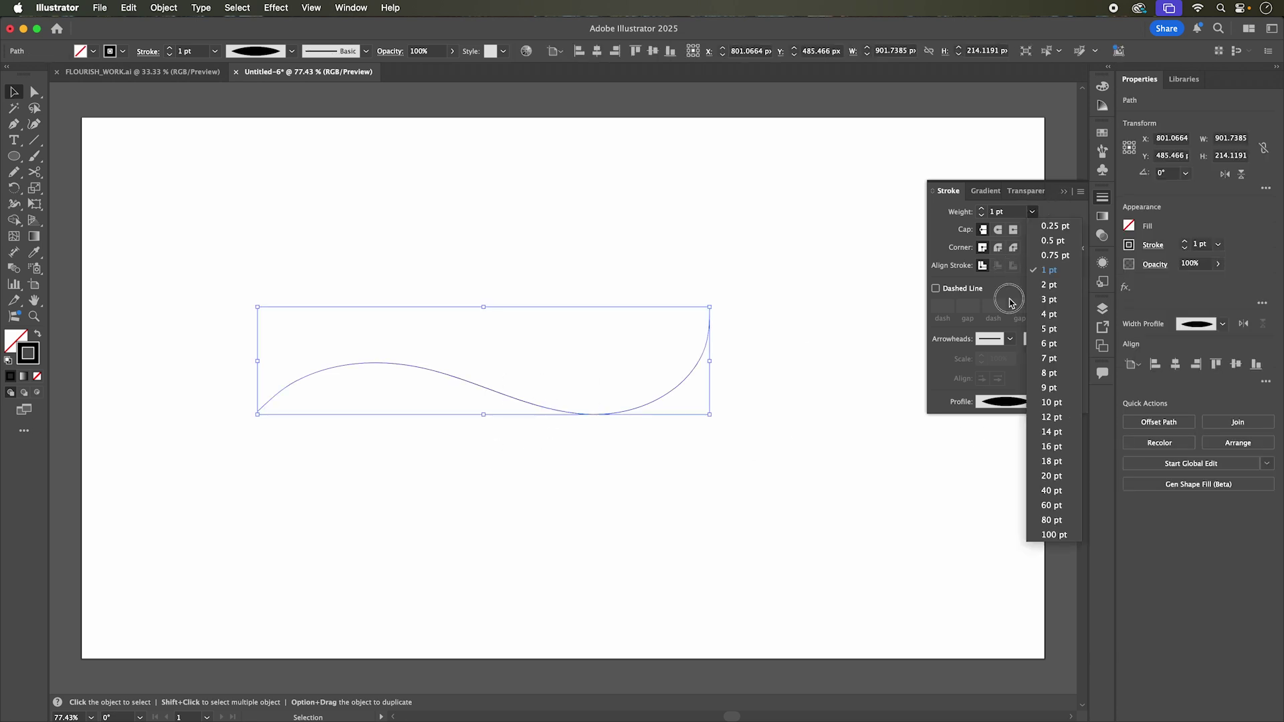
{"action": "left_click", "coordinate": [1051, 402]}
{"action": "left_click", "coordinate": [567, 503]}
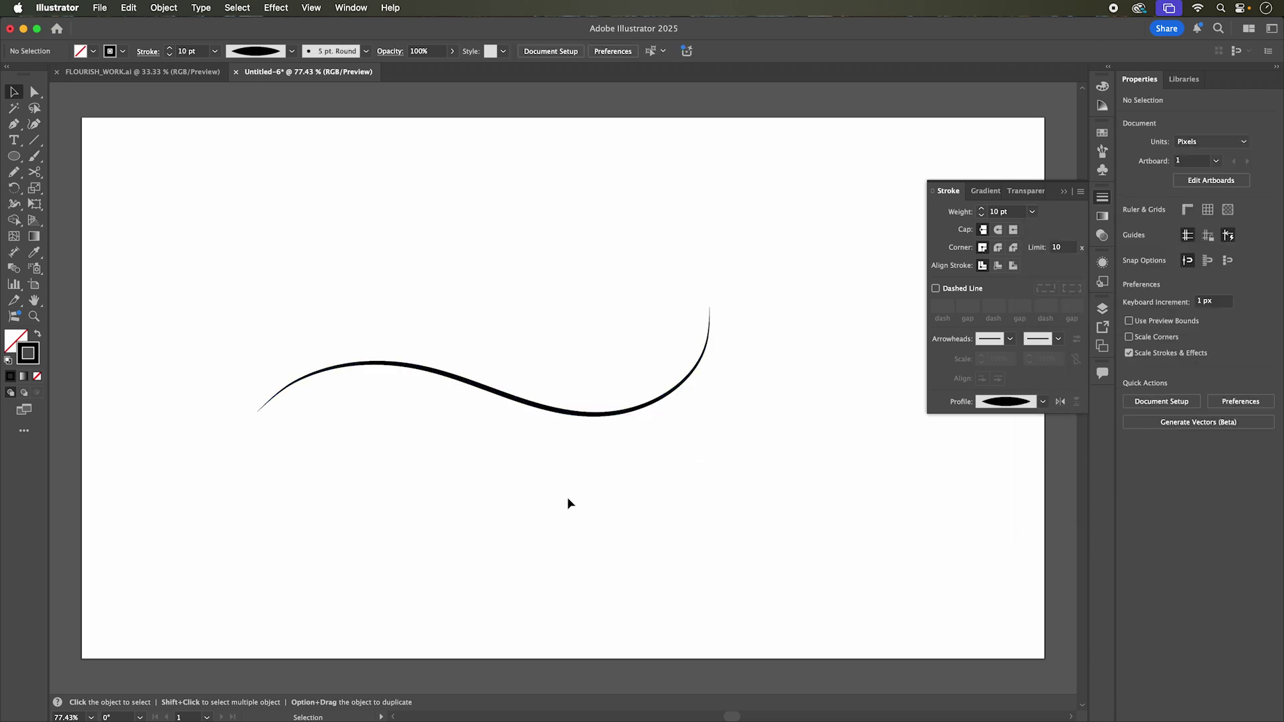
{"action": "left_click", "coordinate": [541, 436]}
{"action": "left_click", "coordinate": [1032, 211]}
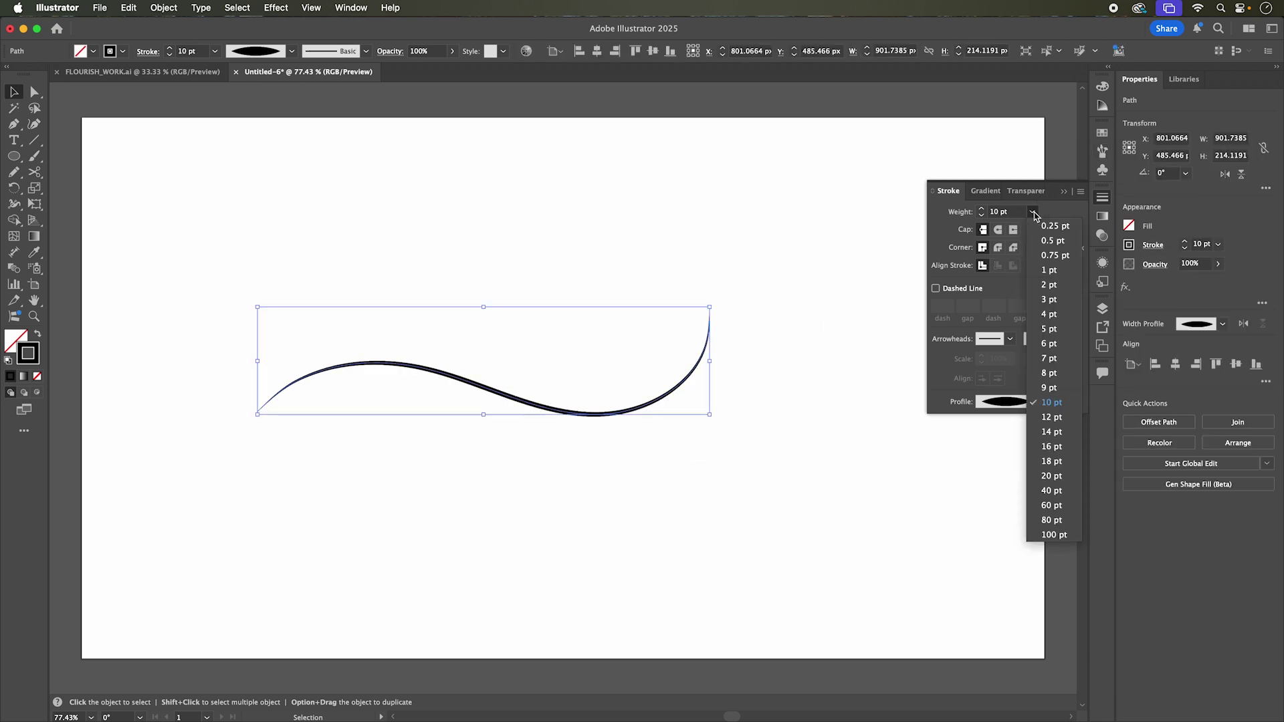
{"action": "left_click", "coordinate": [1050, 446]}
{"action": "left_click", "coordinate": [609, 477]}
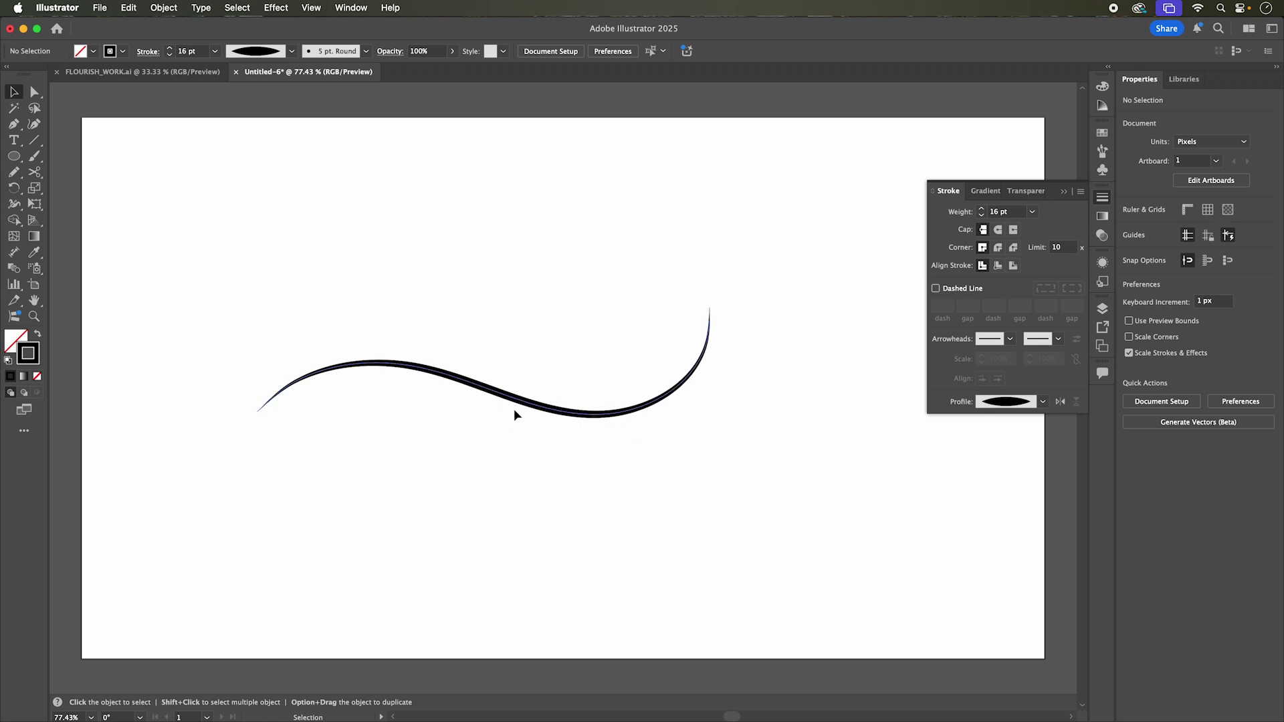
{"action": "scroll", "coordinate": [468, 398], "scroll_direction": "up", "scroll_amount": 2}
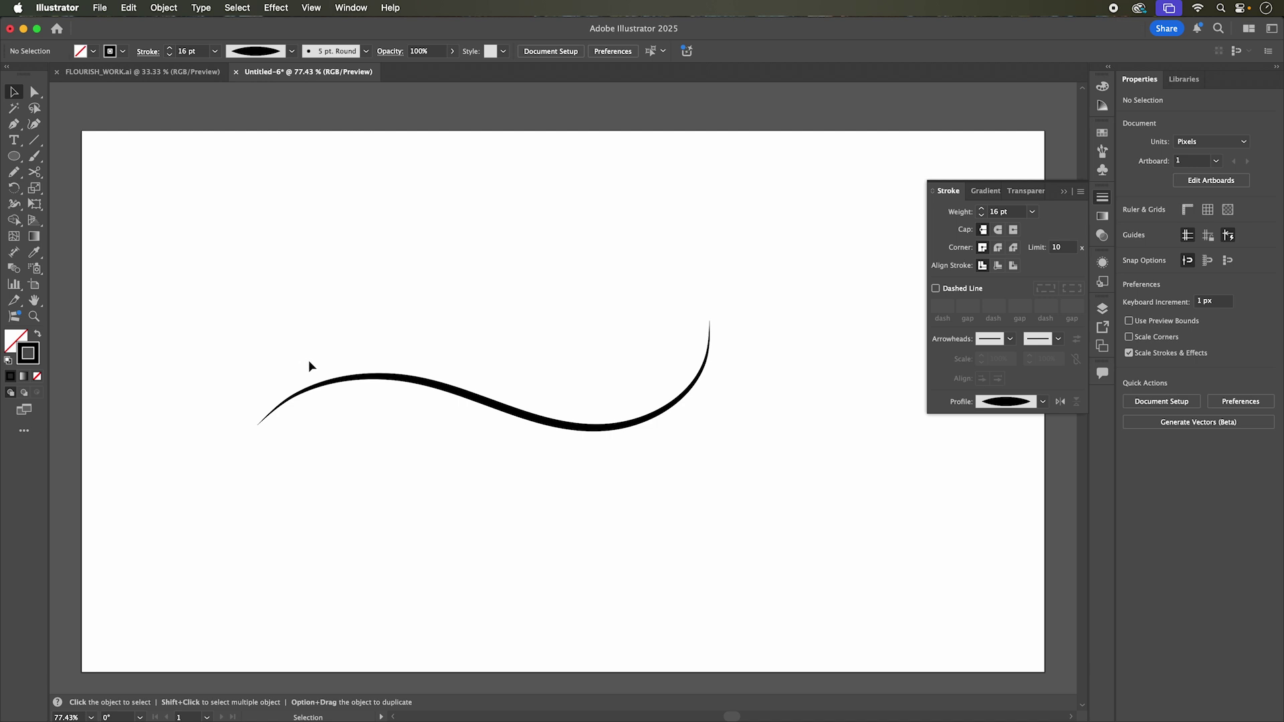
{"action": "key", "text": "n"}
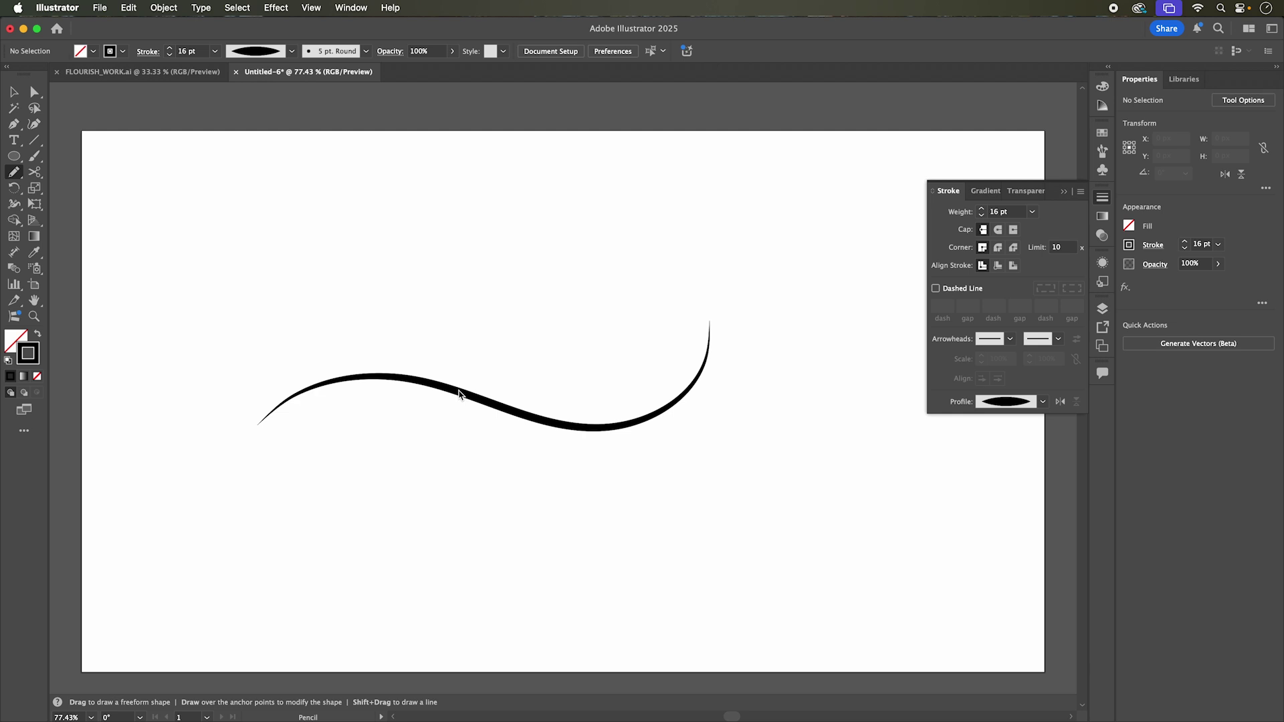
{"action": "mouse_move", "coordinate": [492, 401]}
{"action": "left_mouse_down"}
{"action": "mouse_move", "coordinate": [576, 399]}
{"action": "mouse_move", "coordinate": [614, 350]}
{"action": "mouse_move", "coordinate": [601, 308]}
{"action": "mouse_move", "coordinate": [574, 299]}
{"action": "mouse_move", "coordinate": [553, 313]}
{"action": "mouse_move", "coordinate": [544, 335]}
{"action": "mouse_move", "coordinate": [571, 347]}
{"action": "left_mouse_up"}
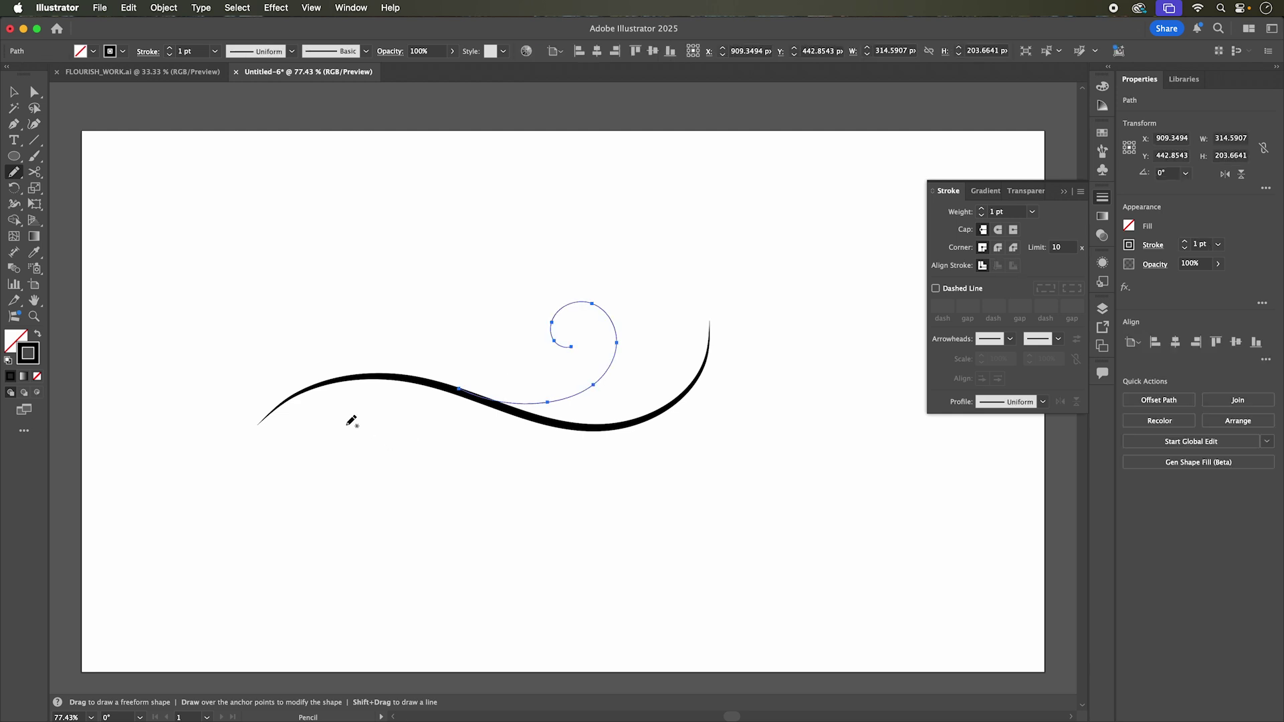
{"action": "left_click", "coordinate": [12, 92]}
{"action": "left_click", "coordinate": [647, 272]}
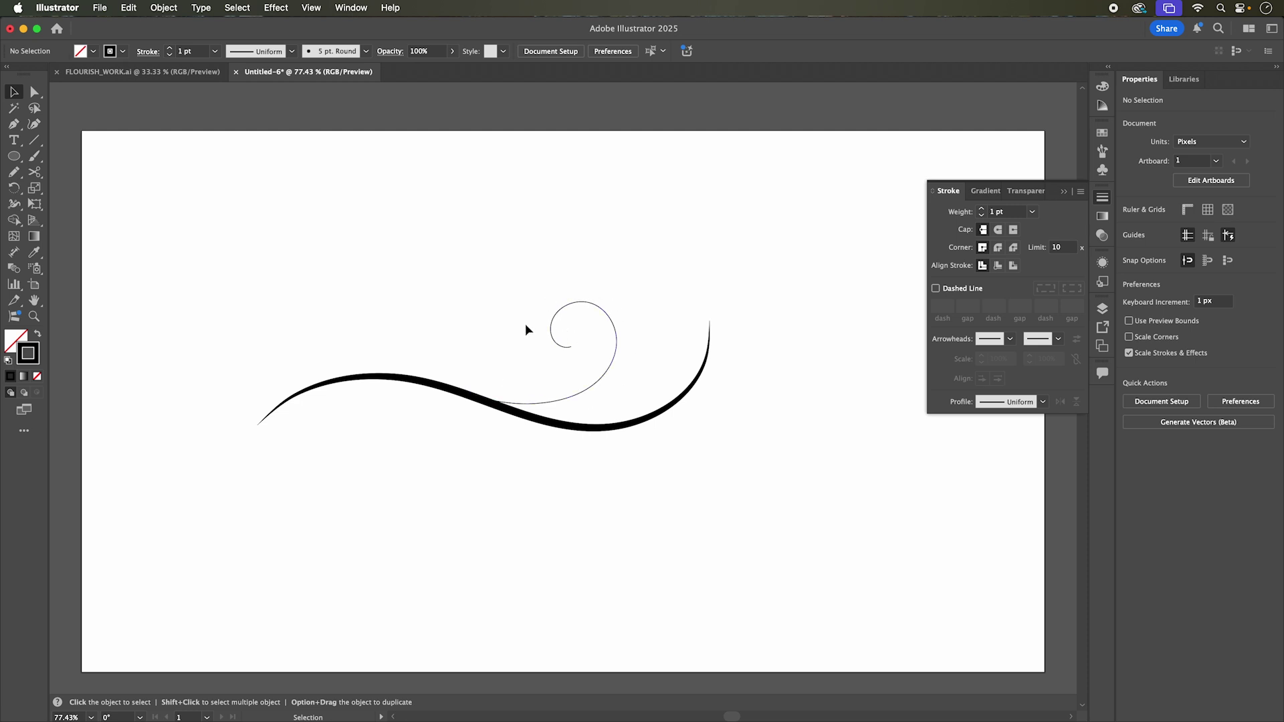
{"action": "left_click_drag", "start_coordinate": [519, 288], "coordinate": [584, 328]}
{"action": "key", "text": "Delete"}
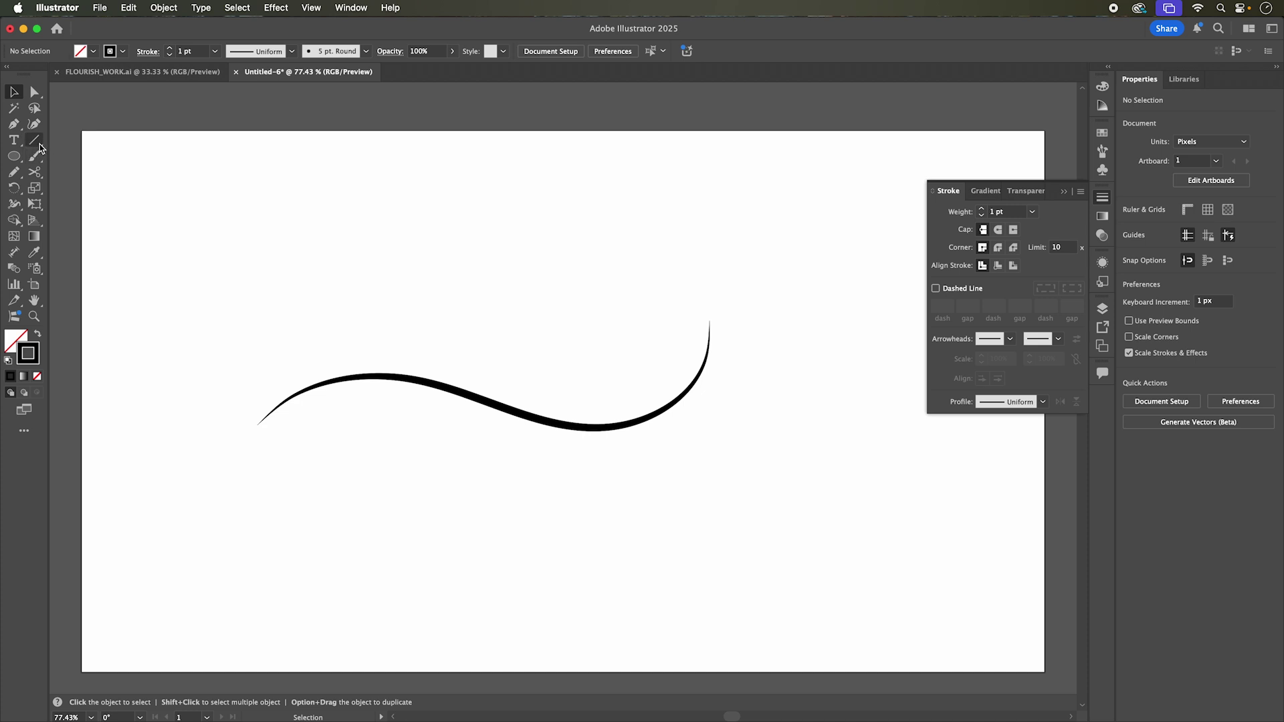
Step: Draw a thin open spiral about 170 × 206 px above the curve's middle with the Spiral Tool
{"action": "left_click", "coordinate": [40, 146]}
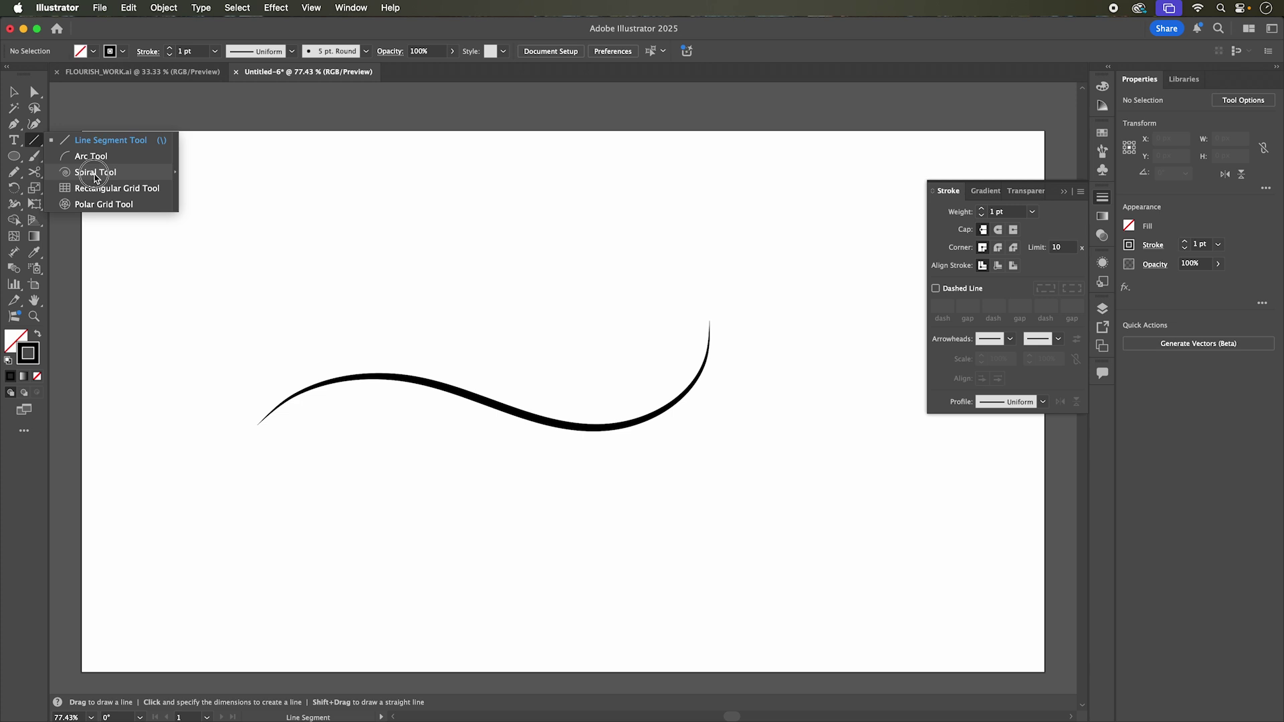
{"action": "left_click", "coordinate": [95, 176]}
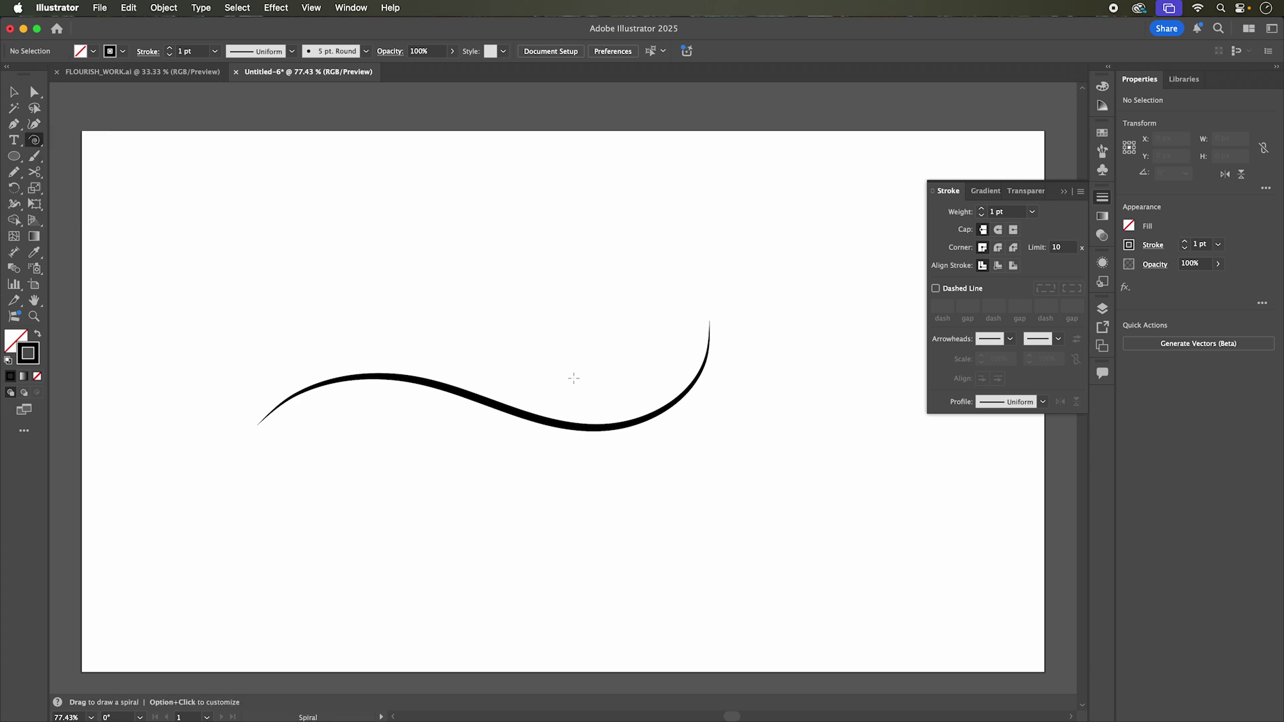
{"action": "left_click_drag", "start_coordinate": [488, 258], "coordinate": [509, 341]}
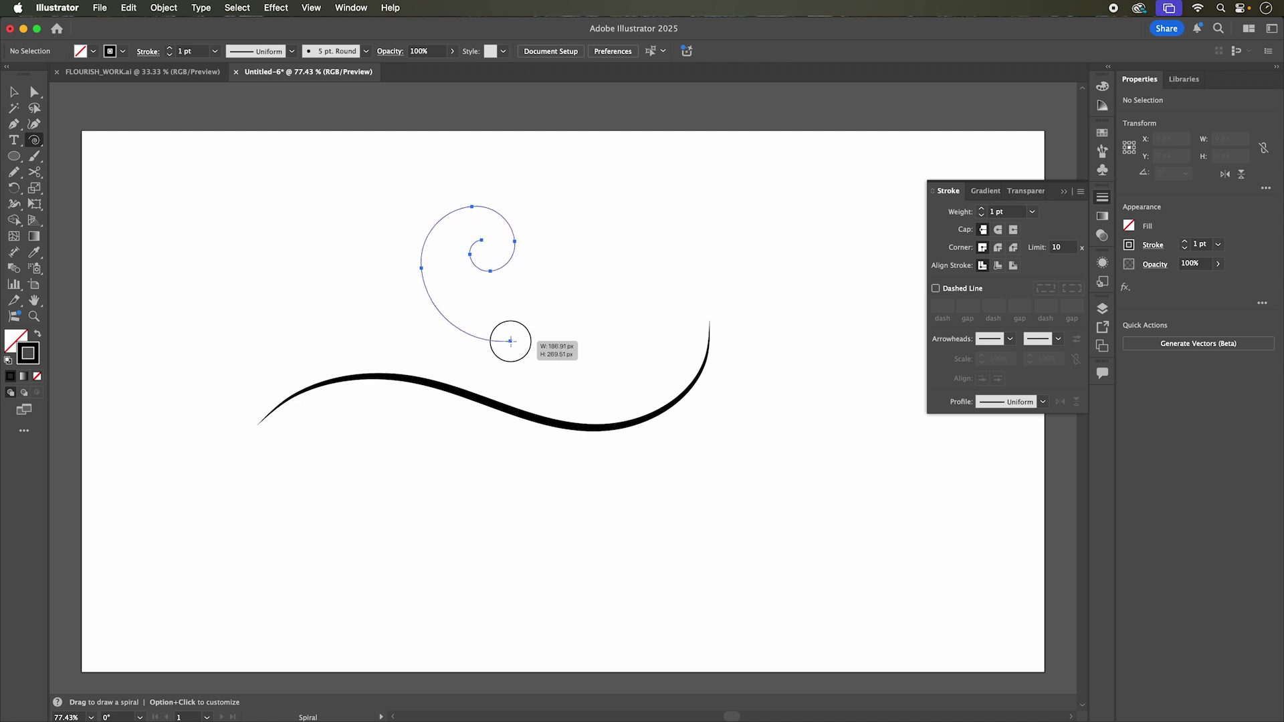
{"action": "mouse_move", "coordinate": [510, 341]}
{"action": "left_mouse_down"}
{"action": "mouse_move", "coordinate": [507, 328]}
{"action": "mouse_move", "coordinate": [531, 354]}
{"action": "mouse_move", "coordinate": [496, 345]}
{"action": "mouse_move", "coordinate": [510, 318]}
{"action": "mouse_move", "coordinate": [510, 336]}
{"action": "mouse_move", "coordinate": [502, 319]}
{"action": "mouse_move", "coordinate": [507, 331]}
{"action": "left_mouse_up"}
{"action": "key", "text": "Down"}
{"action": "key", "text": "Down"}
{"action": "key", "text": "Down"}
{"action": "key", "text": "Up"}
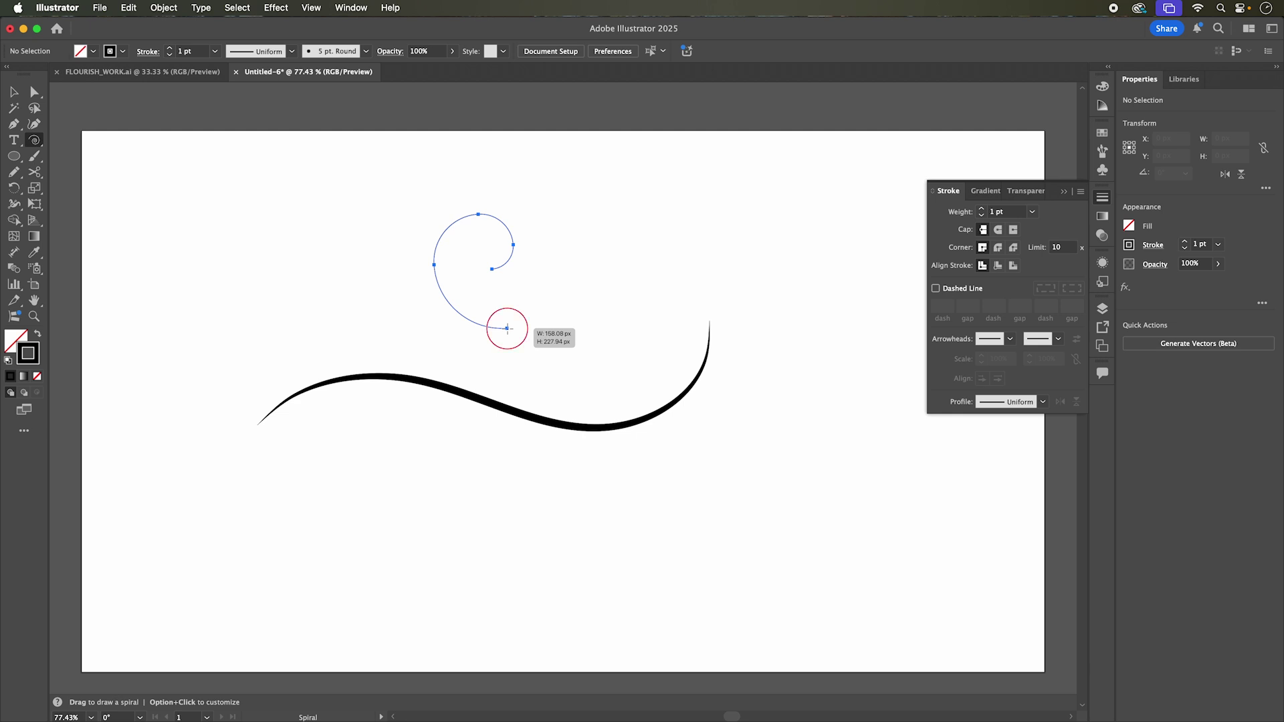
{"action": "mouse_move", "coordinate": [507, 329]}
{"action": "left_mouse_down"}
{"action": "mouse_move", "coordinate": [506, 300]}
{"action": "mouse_move", "coordinate": [507, 337]}
{"action": "mouse_move", "coordinate": [510, 317]}
{"action": "left_mouse_up"}
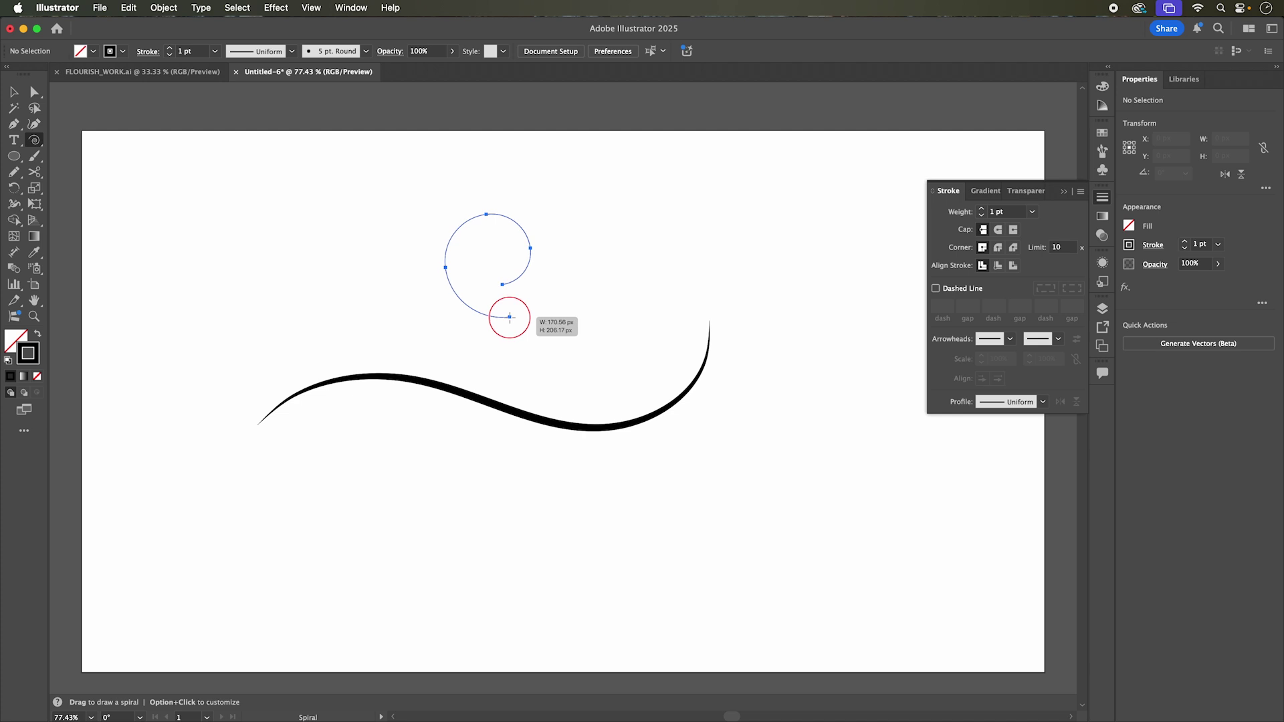
{"action": "left_click_drag", "start_coordinate": [510, 317], "coordinate": [510, 317]}
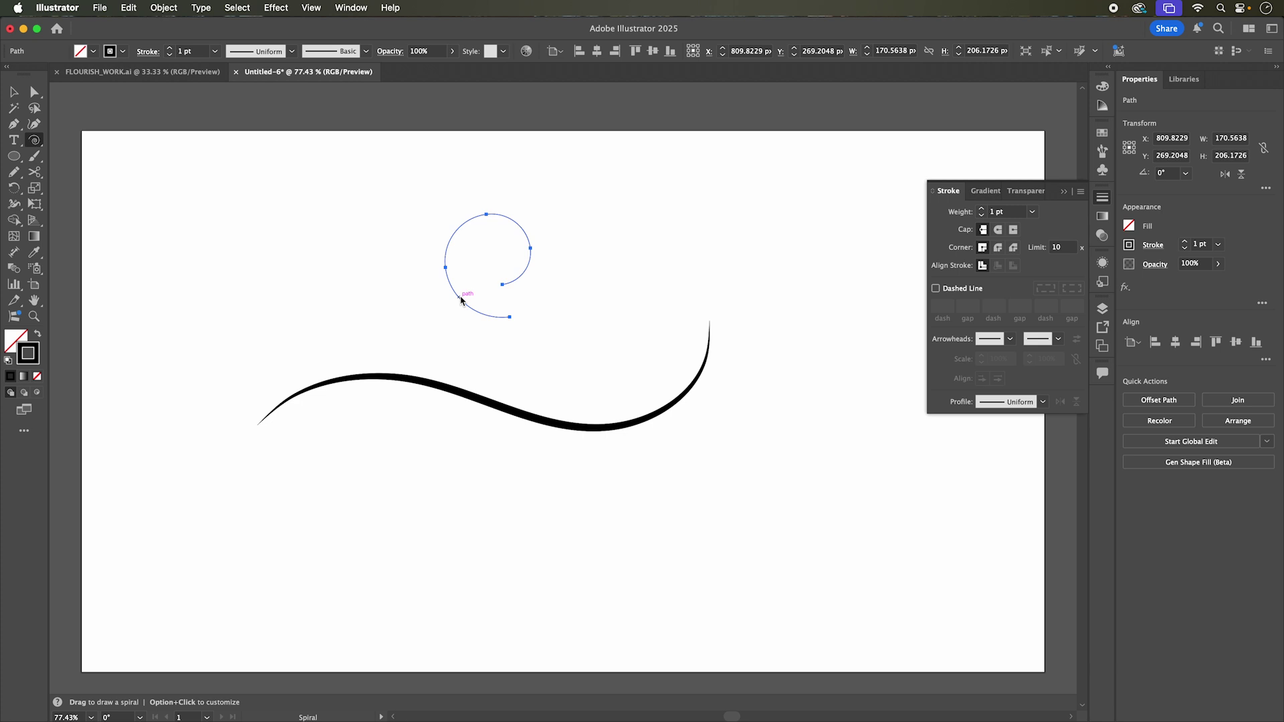
{"action": "key", "text": "r"}
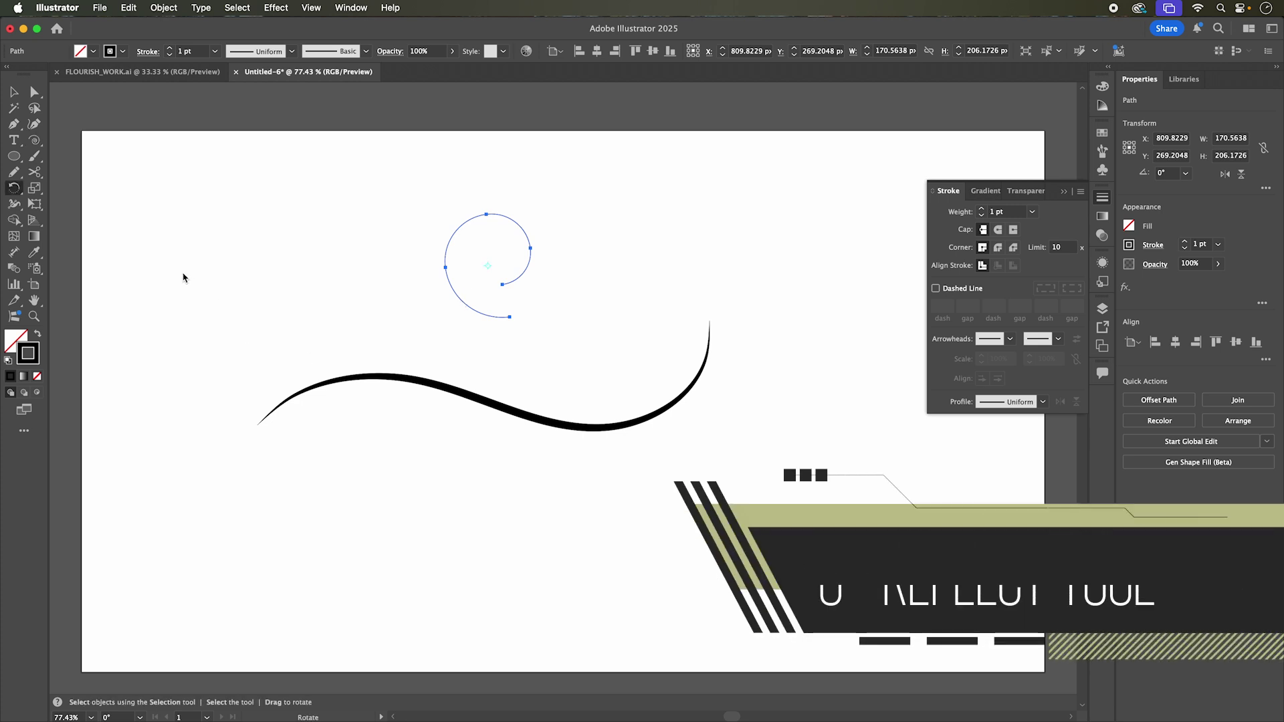
Step: Reflect the spiral across the vertical axis via Object > Transform > Reflect
{"action": "key", "text": "o"}
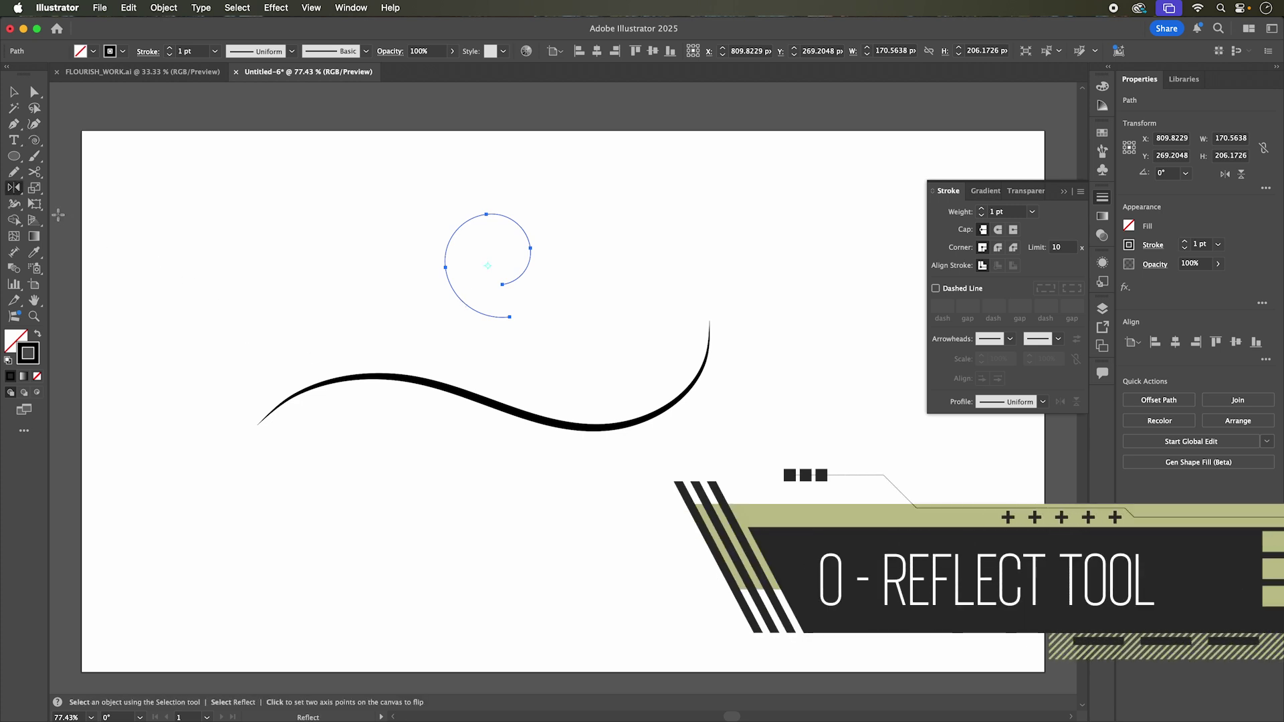
{"action": "left_click", "coordinate": [18, 195]}
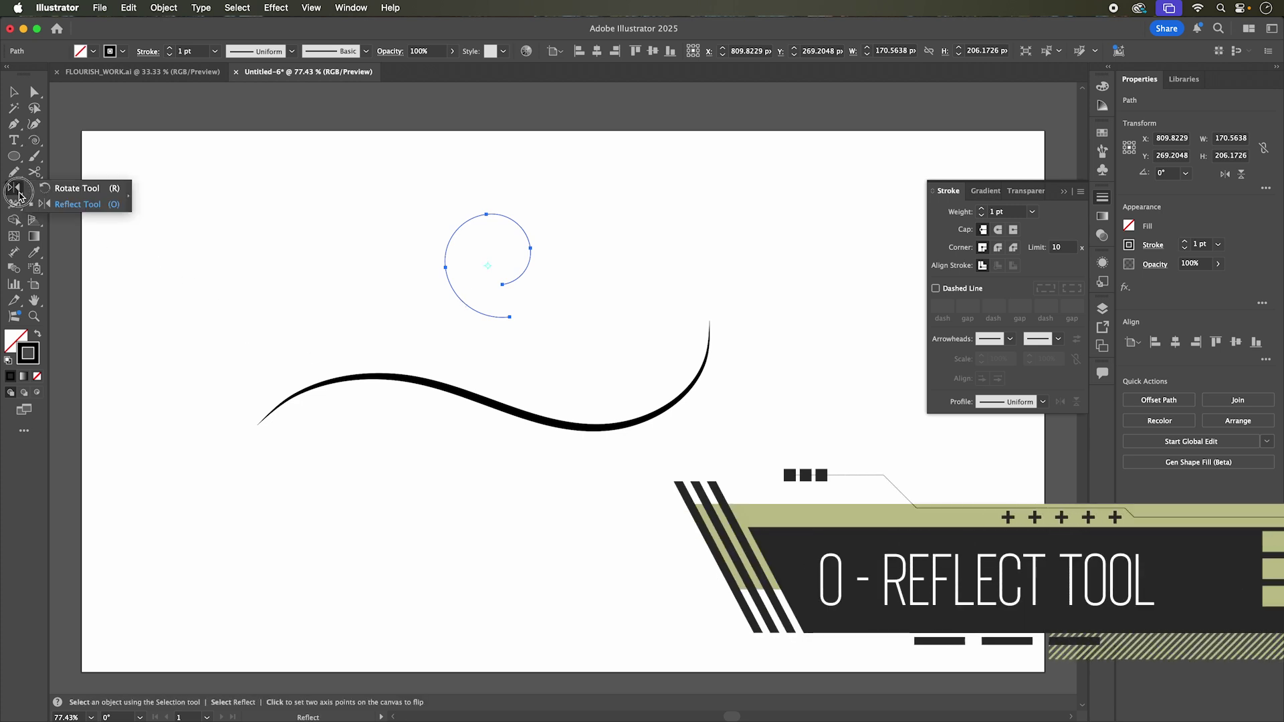
{"action": "left_click", "coordinate": [73, 204]}
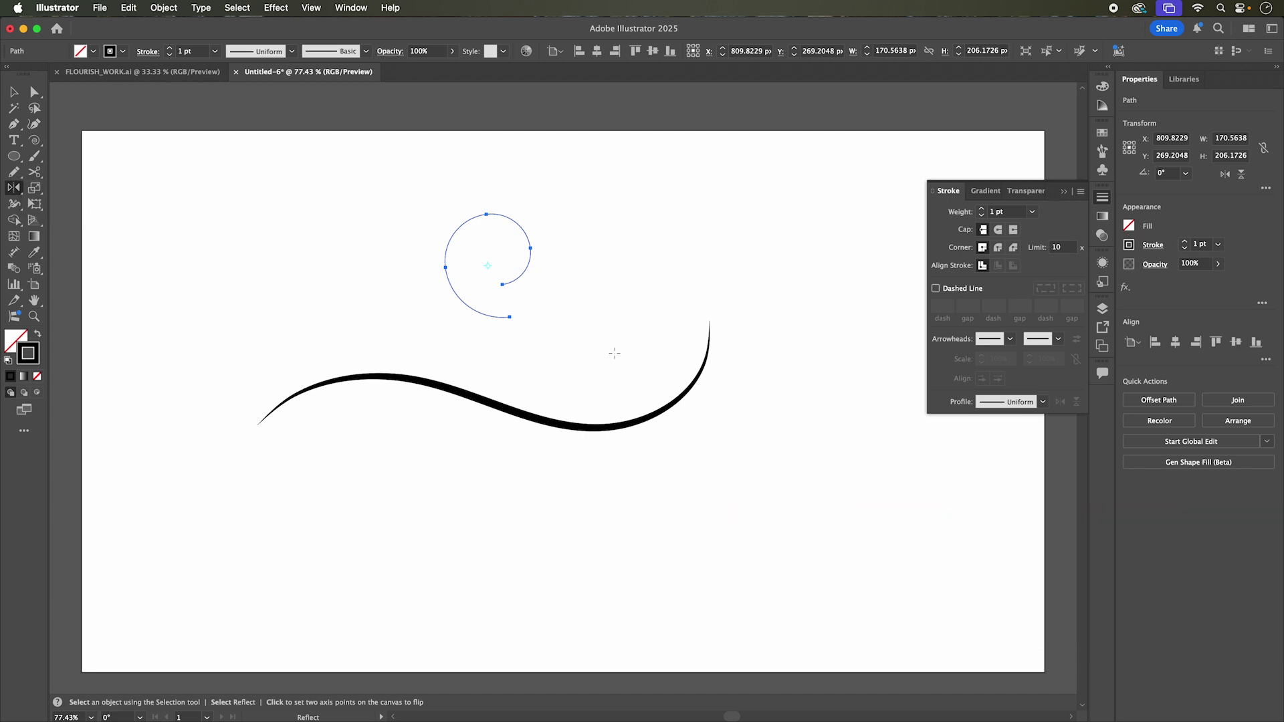
{"action": "left_click", "coordinate": [539, 296], "text": "alt"}
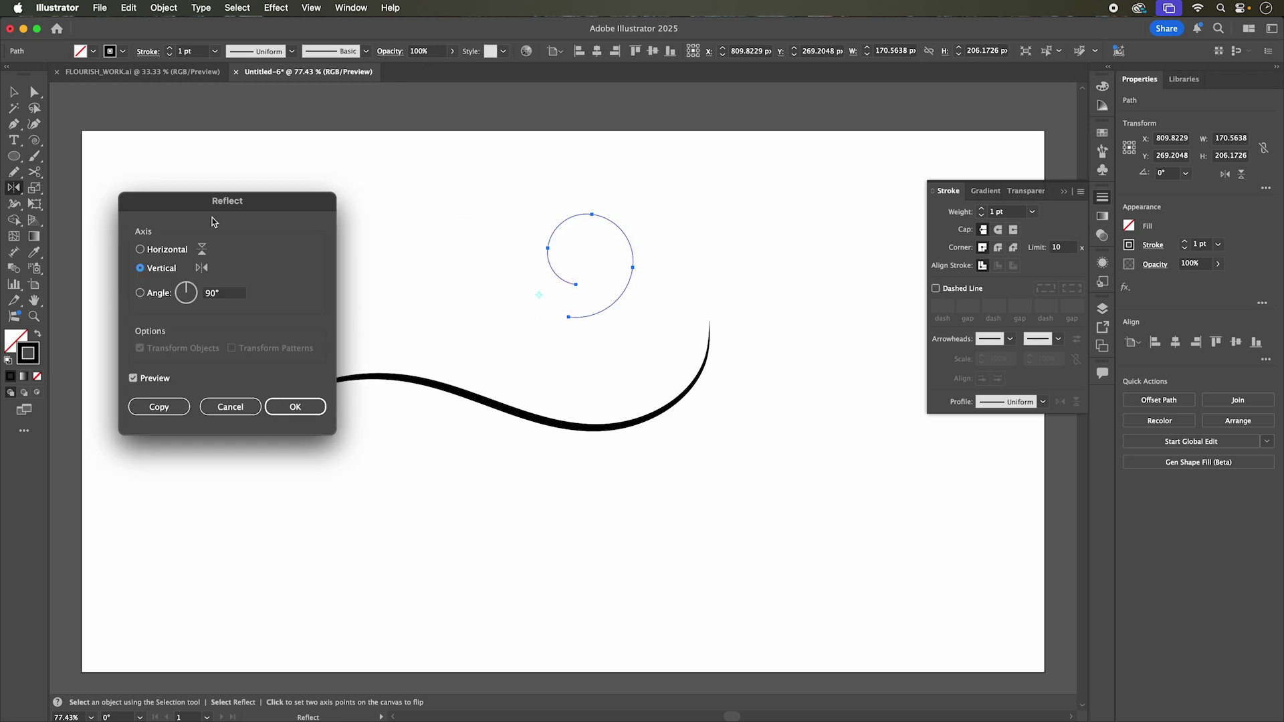
{"action": "left_click", "coordinate": [230, 407]}
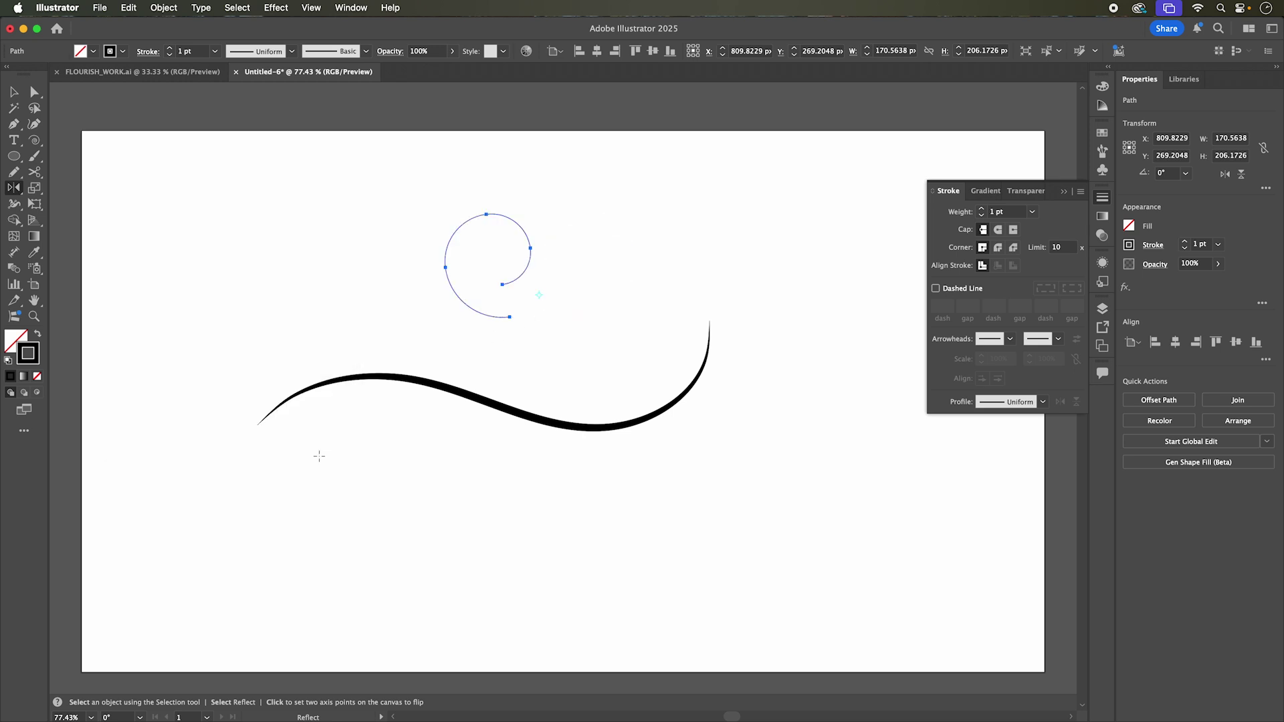
{"action": "left_click", "coordinate": [162, 8]}
{"action": "mouse_move", "coordinate": [161, 28]}
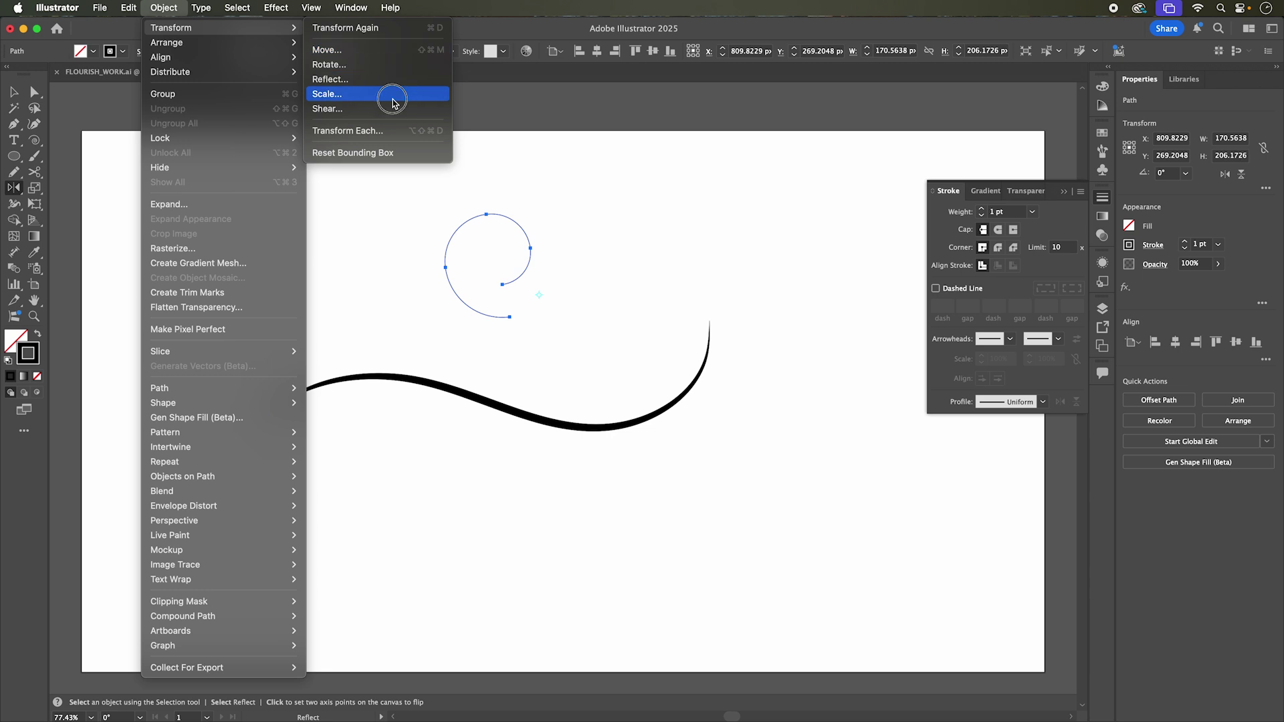
{"action": "left_click", "coordinate": [368, 81]}
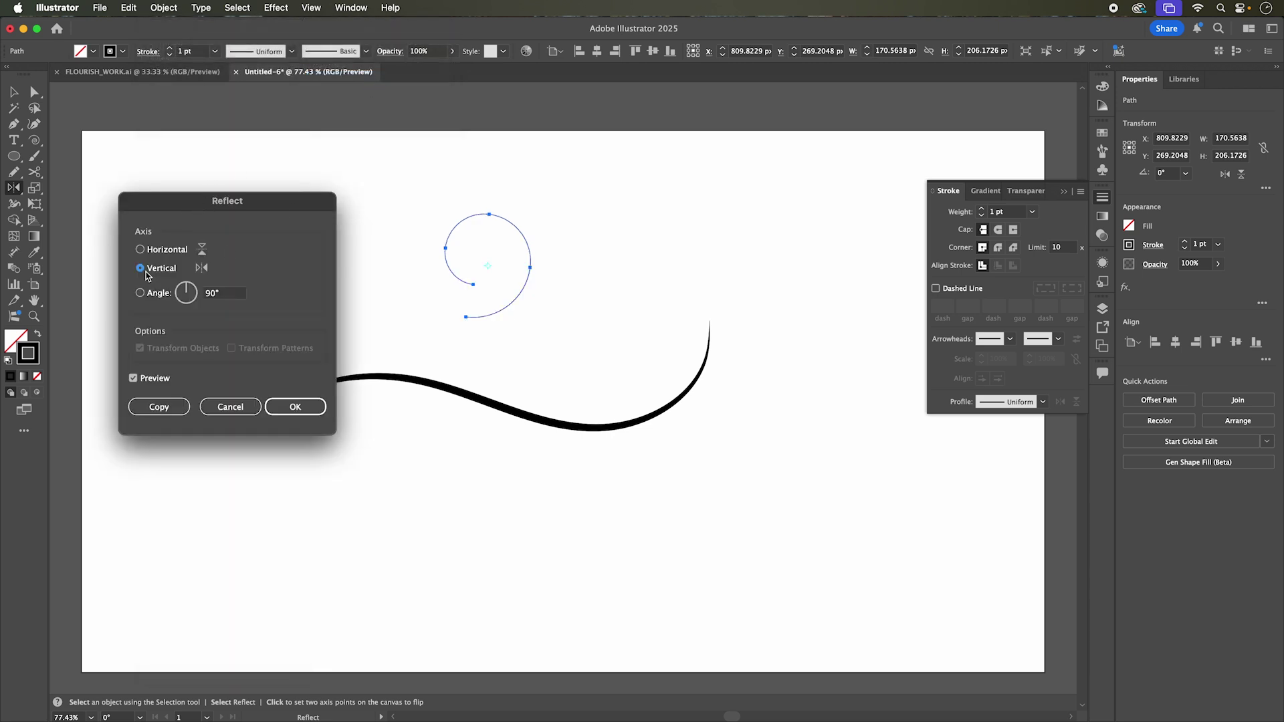
{"action": "left_click", "coordinate": [295, 407]}
{"action": "key", "text": "v"}
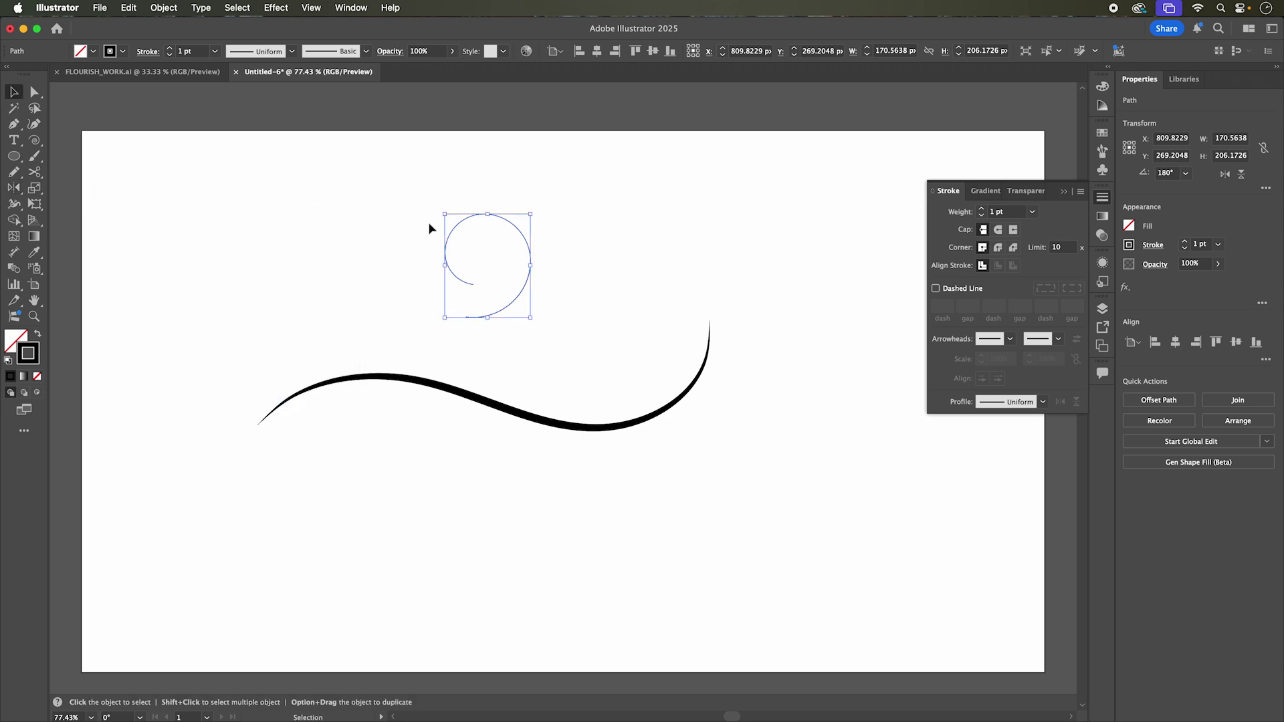
{"action": "left_click", "coordinate": [559, 241]}
Step: Move the spiral onto the wave's end and give it an 18 pt tapered width profile
{"action": "left_click_drag", "start_coordinate": [534, 256], "coordinate": [628, 363]}
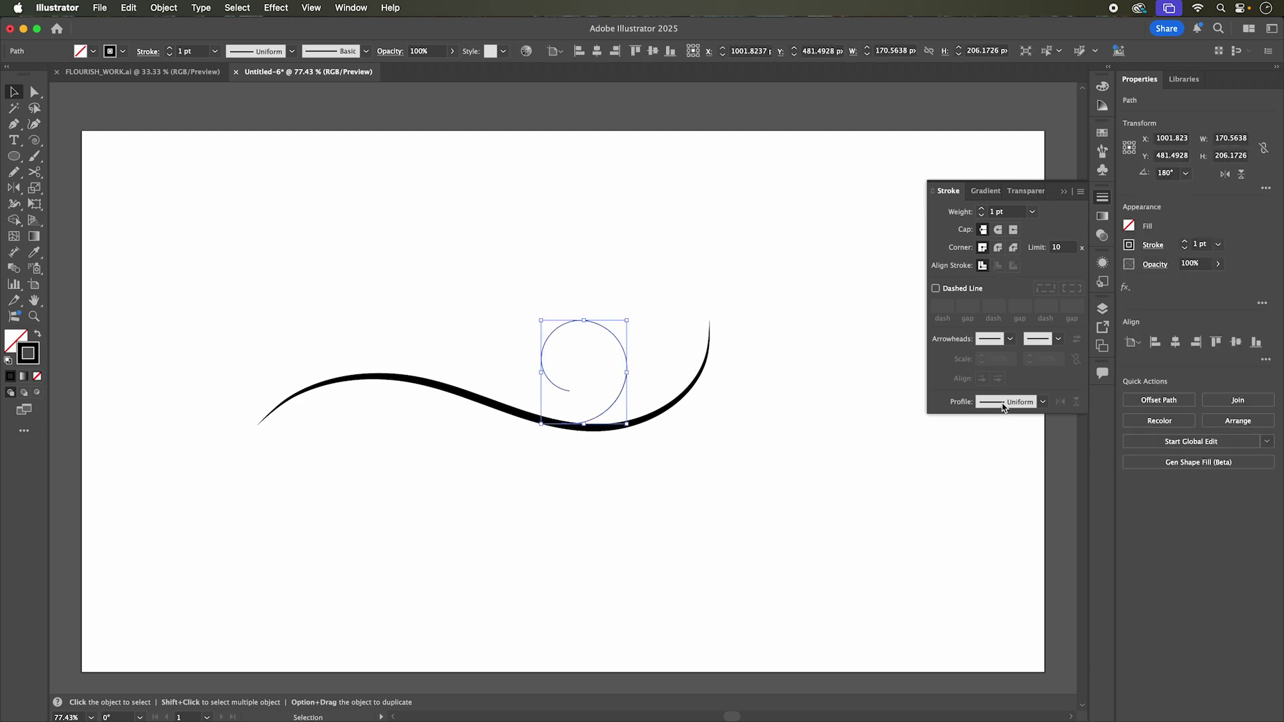
{"action": "key", "text": "super+1"}
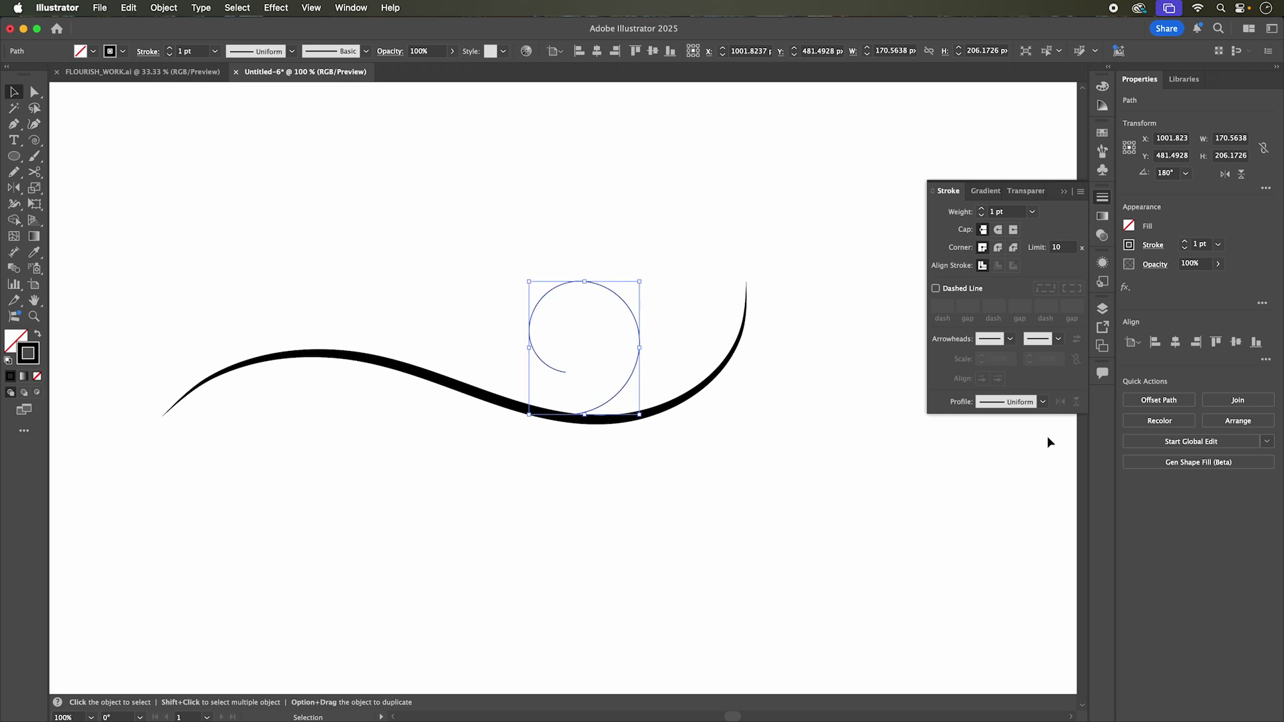
{"action": "left_click", "coordinate": [1010, 402]}
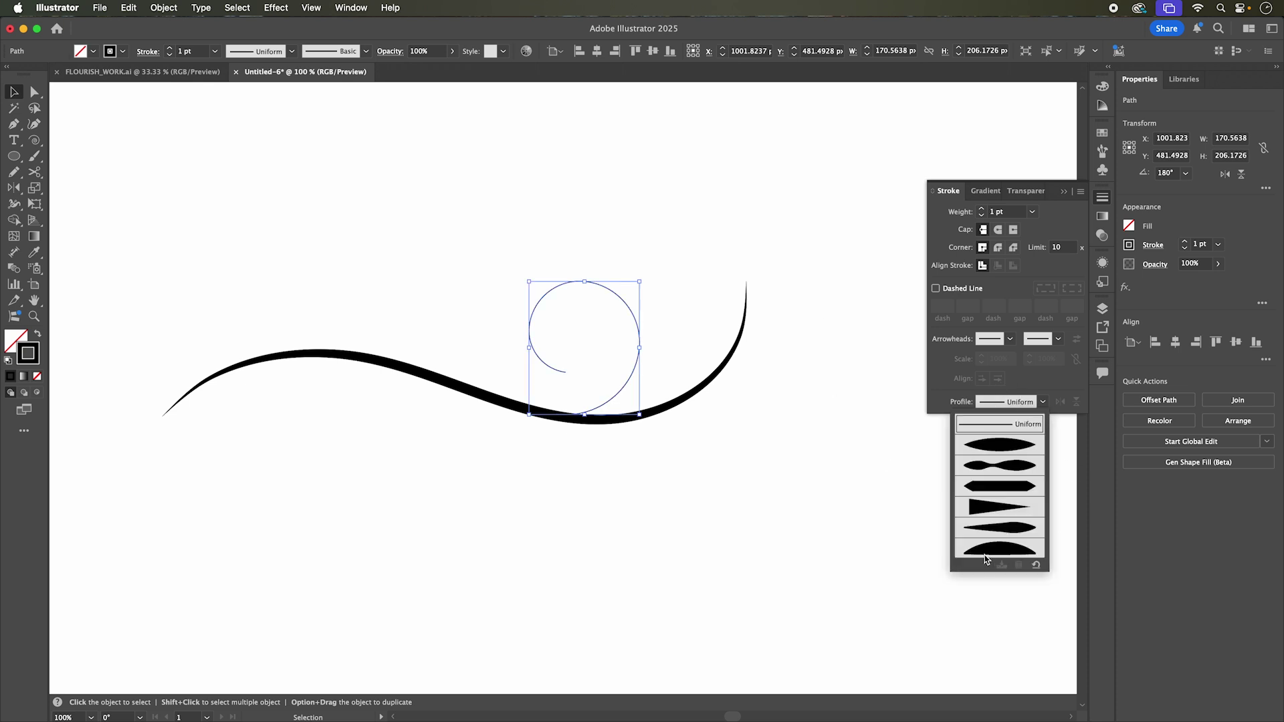
{"action": "left_click", "coordinate": [979, 512]}
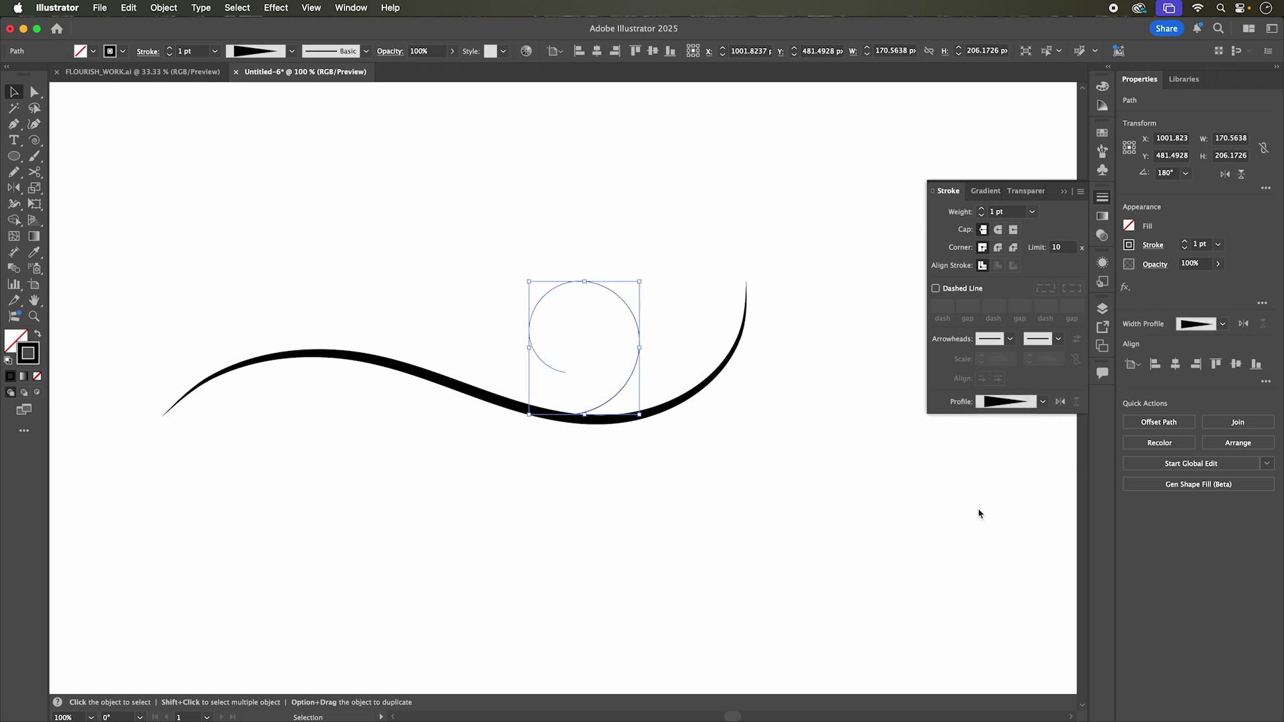
{"action": "left_click", "coordinate": [981, 209]}
{"action": "left_click", "coordinate": [982, 209]}
{"action": "left_click", "coordinate": [982, 208]}
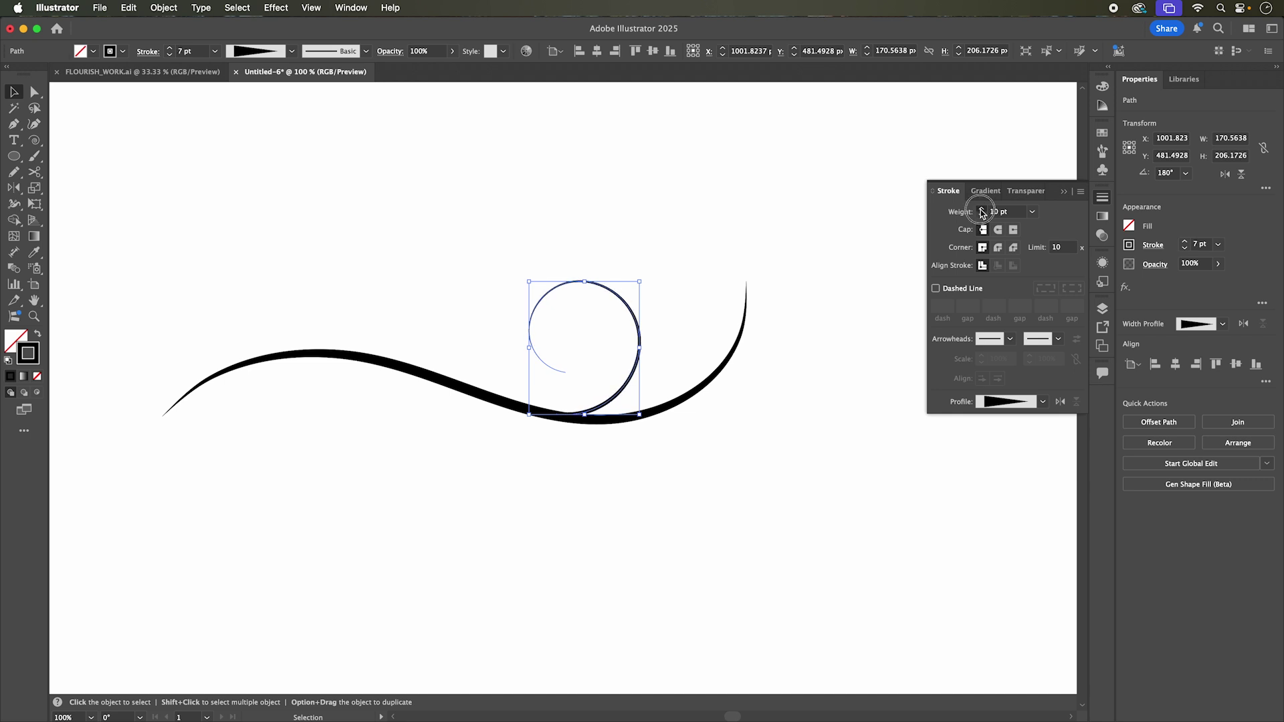
{"action": "left_click", "coordinate": [982, 209]}
{"action": "left_click", "coordinate": [982, 210]}
{"action": "left_click", "coordinate": [982, 210]}
{"action": "left_click", "coordinate": [982, 210]}
{"action": "left_click", "coordinate": [981, 210]}
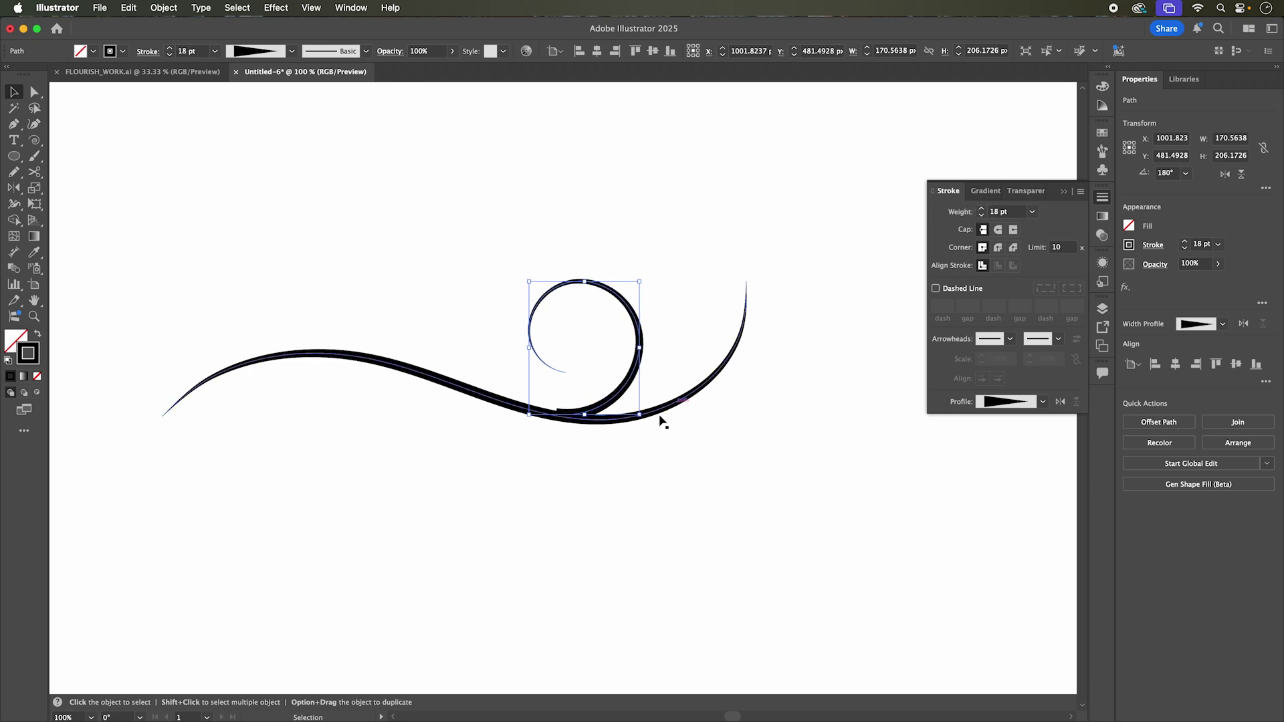
{"action": "left_click", "coordinate": [622, 480]}
{"action": "left_click_drag", "start_coordinate": [618, 399], "coordinate": [625, 402]}
Step: Thicken the wave curve's stroke to 22 pt and nudge the spiral slightly upward
{"action": "scroll", "coordinate": [574, 428], "scroll_direction": "up", "scroll_amount": 2}
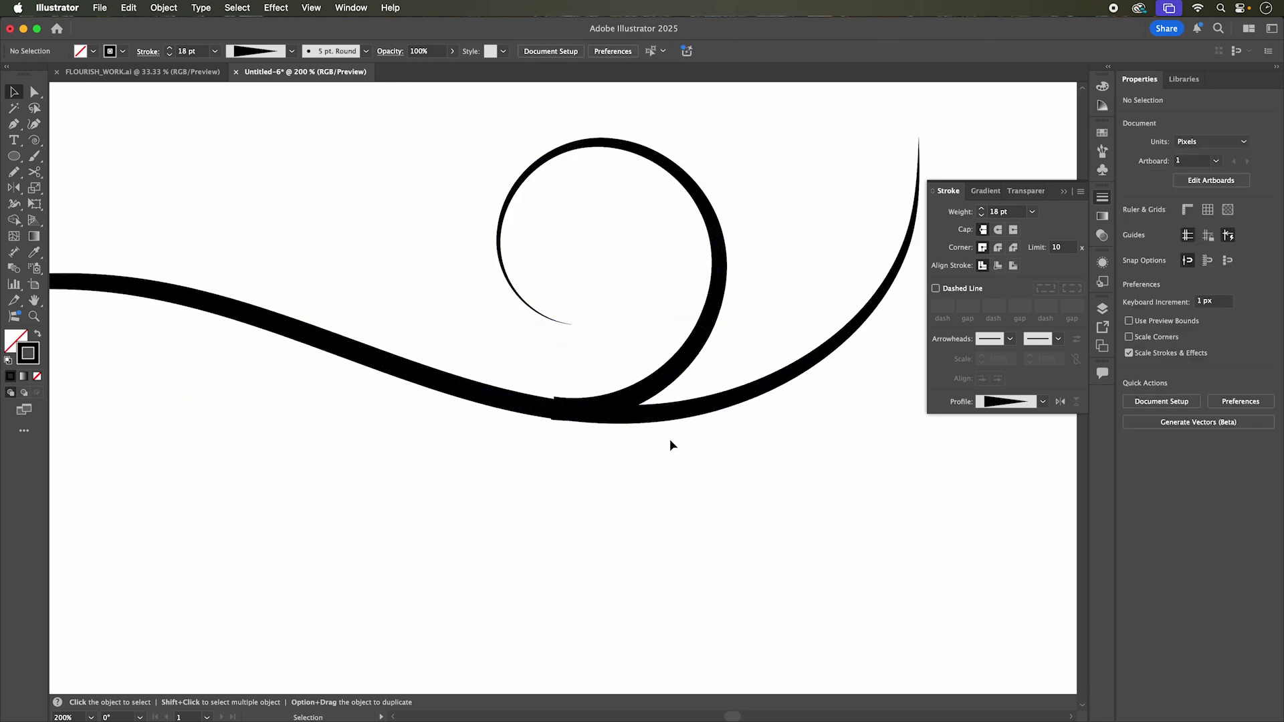
{"action": "left_click_drag", "start_coordinate": [731, 444], "coordinate": [708, 388]}
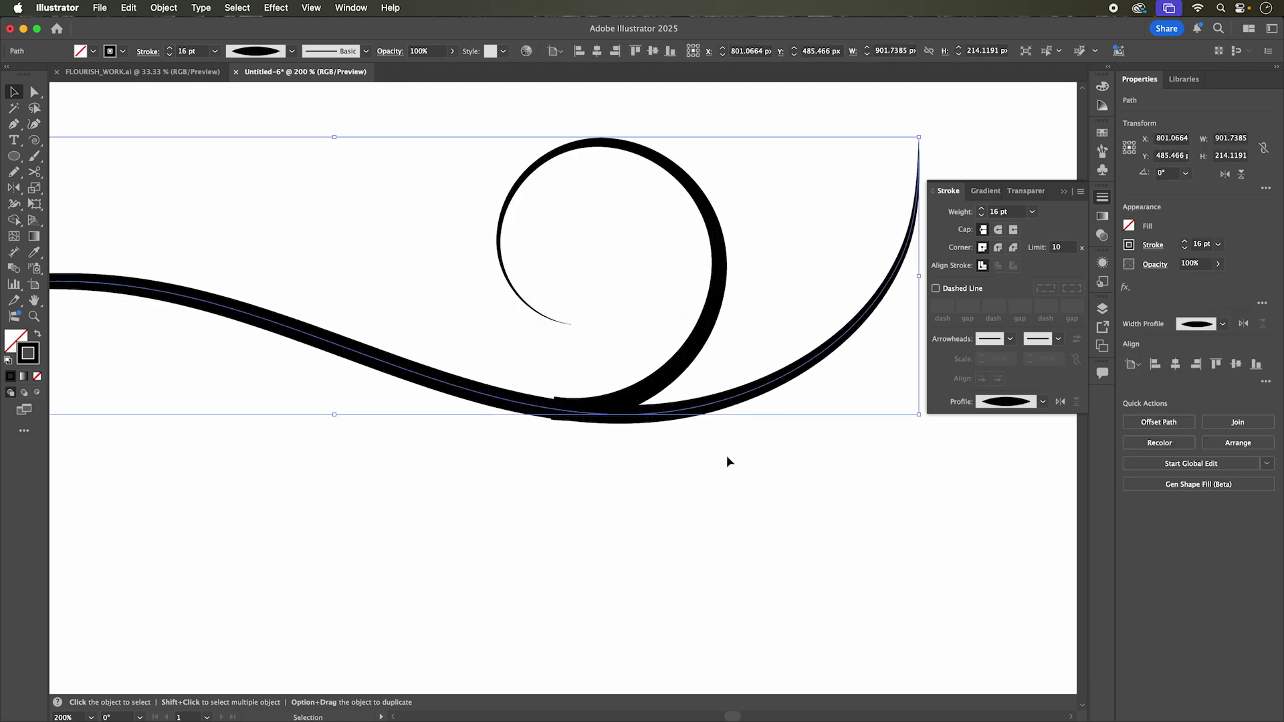
{"action": "left_click", "coordinate": [982, 211]}
{"action": "left_click", "coordinate": [983, 212]}
{"action": "left_click", "coordinate": [982, 211]}
{"action": "left_click", "coordinate": [983, 212]}
{"action": "left_click", "coordinate": [983, 211]}
{"action": "left_click", "coordinate": [983, 211]}
{"action": "left_click", "coordinate": [720, 418]}
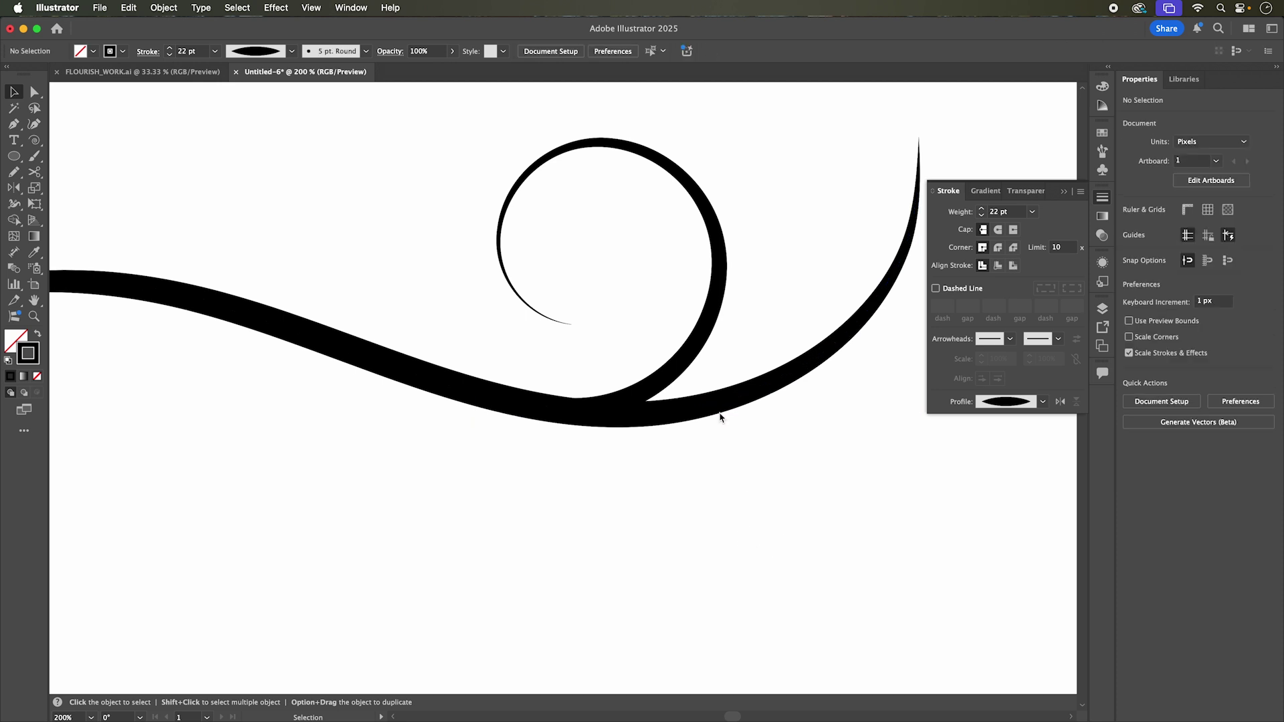
{"action": "left_click_drag", "start_coordinate": [683, 368], "coordinate": [689, 348]}
Step: Nudge the spiral down into the wave to close the join
{"action": "left_click", "coordinate": [594, 484]}
{"action": "scroll", "coordinate": [579, 464], "scroll_direction": "up", "scroll_amount": 2}
{"action": "scroll", "coordinate": [533, 363], "scroll_direction": "up", "scroll_amount": 3}
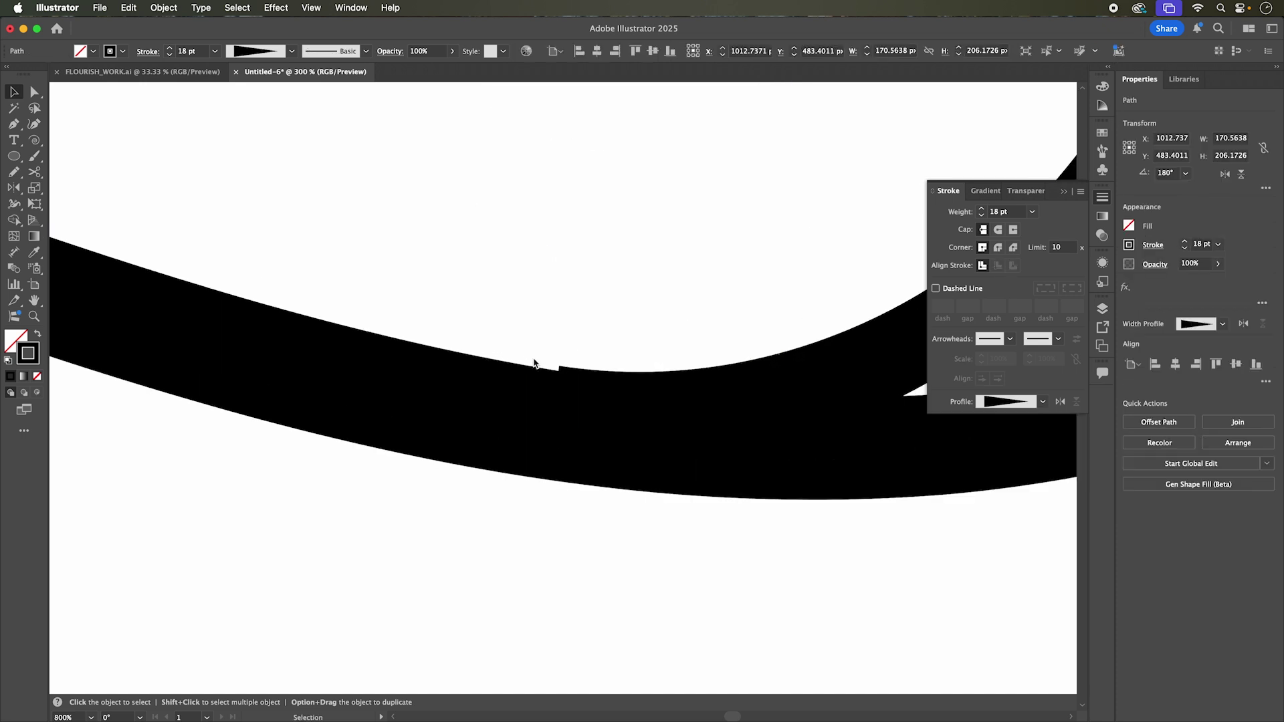
{"action": "left_click_drag", "start_coordinate": [742, 404], "coordinate": [742, 415]}
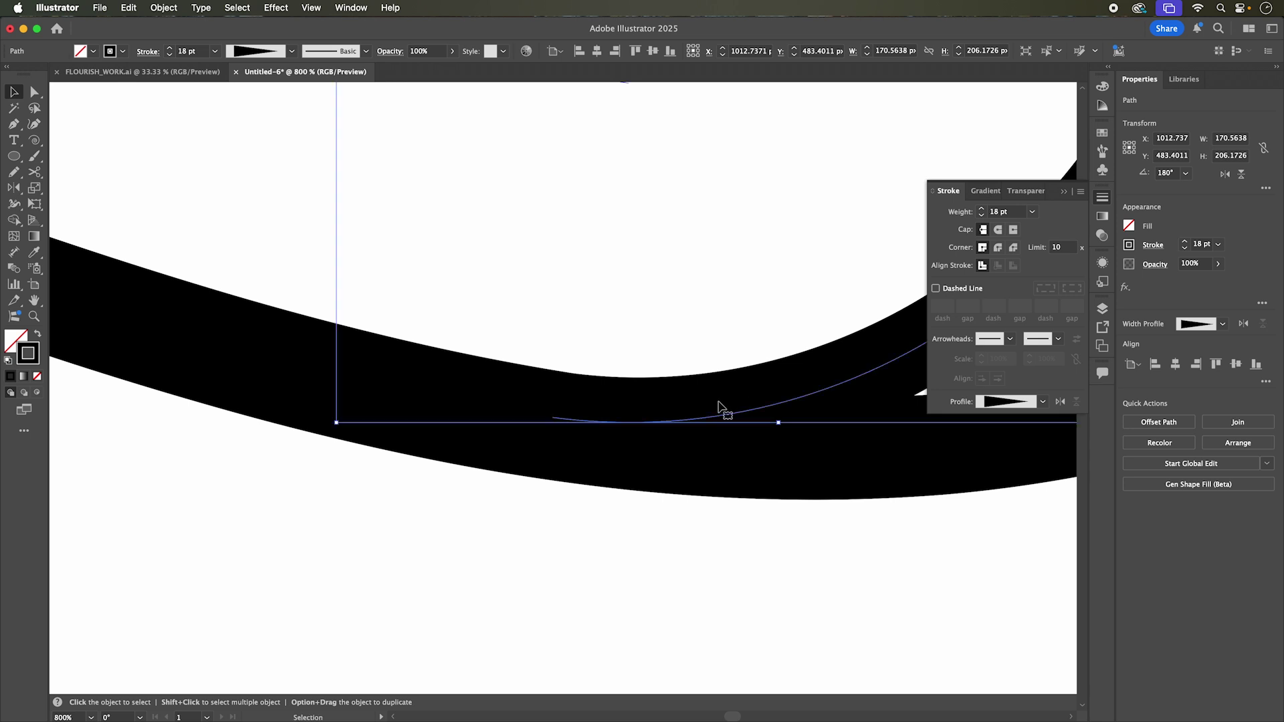
{"action": "scroll", "coordinate": [495, 275], "scroll_direction": "down", "scroll_amount": 2}
{"action": "scroll", "coordinate": [509, 287], "scroll_direction": "up", "scroll_amount": 1}
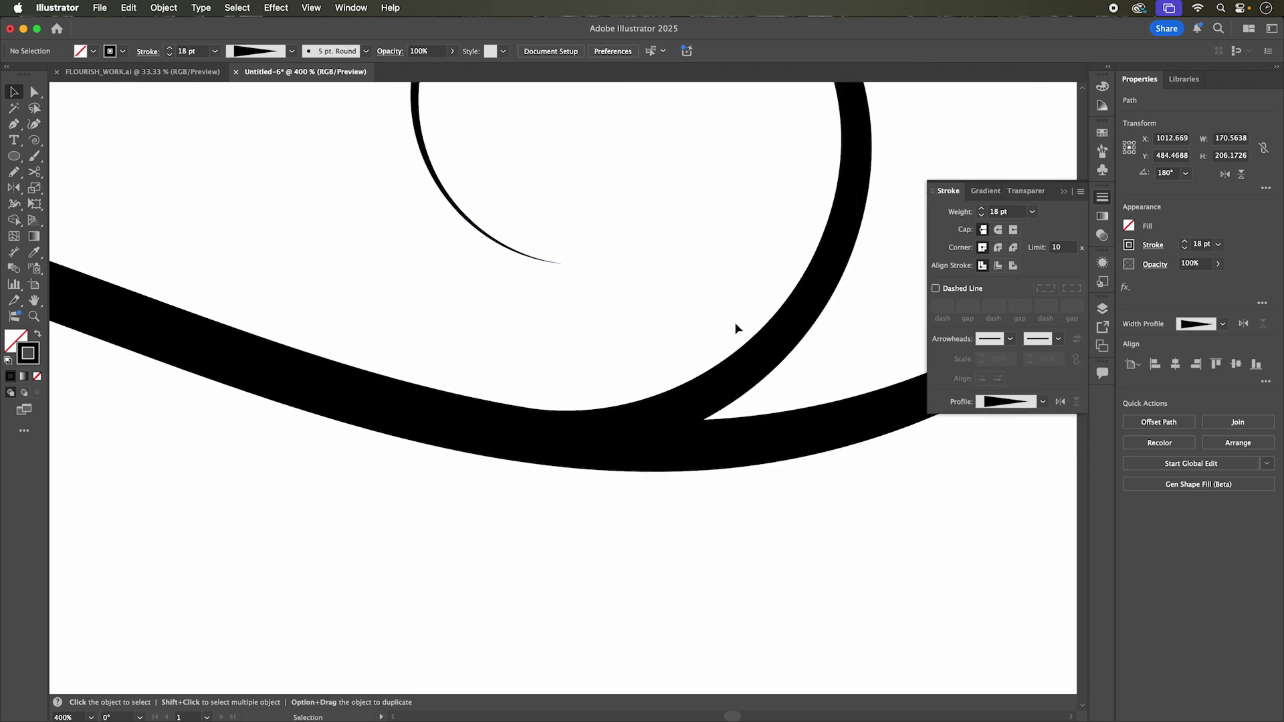
{"action": "scroll", "coordinate": [679, 315], "scroll_direction": "down", "scroll_amount": 2}
{"action": "scroll", "coordinate": [679, 315], "scroll_direction": "up", "scroll_amount": 1}
{"action": "left_click_drag", "start_coordinate": [706, 312], "coordinate": [798, 346]}
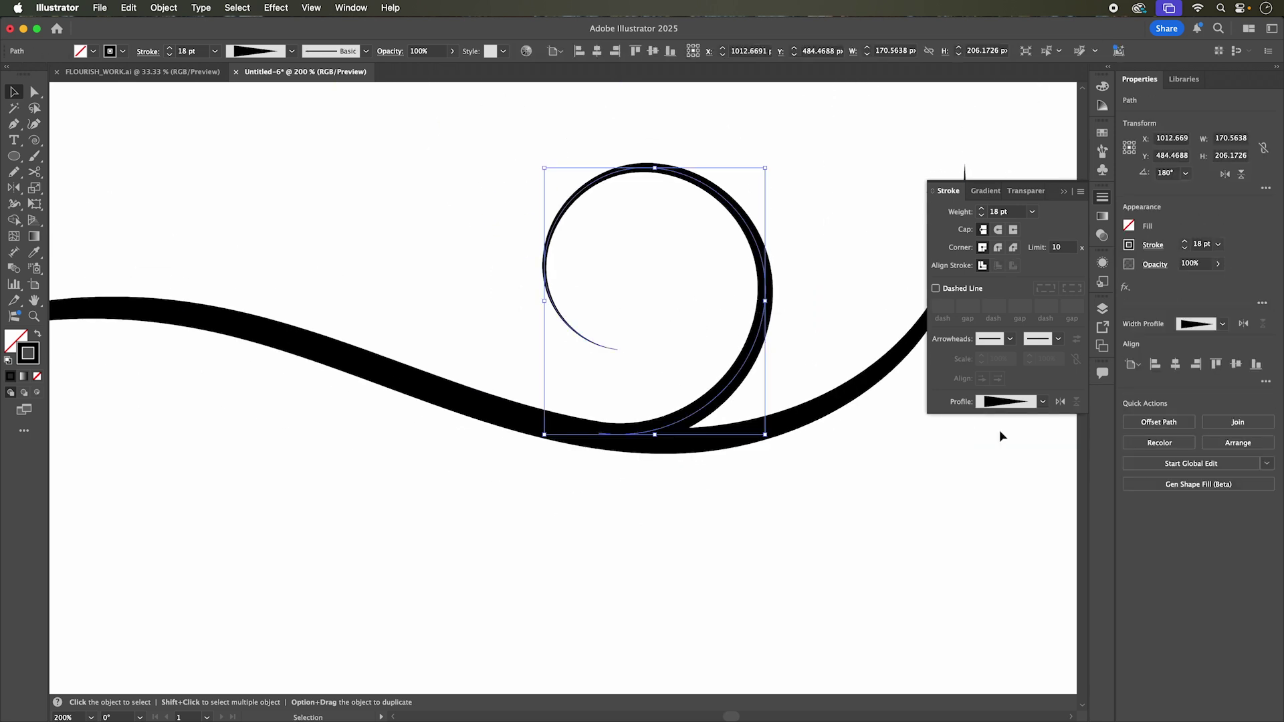
Step: Flip the spiral's width profile so it is thick at the join and thin at the tip
{"action": "left_click", "coordinate": [1061, 402]}
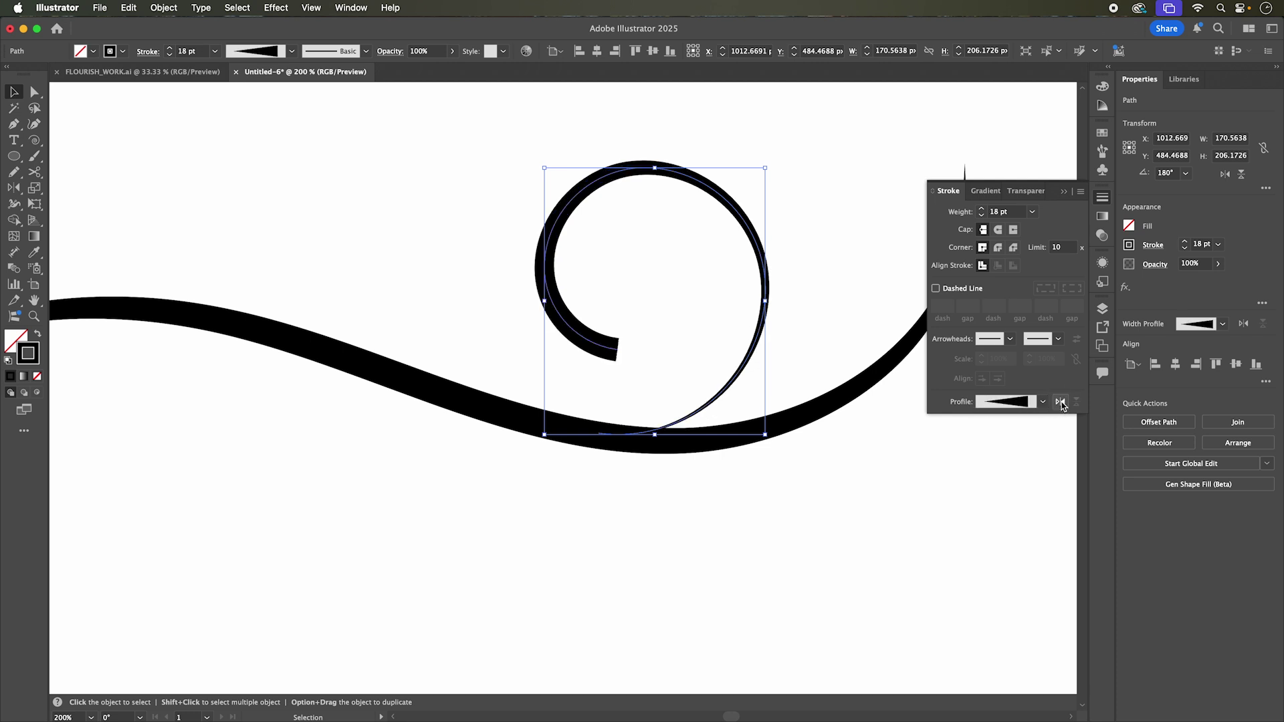
{"action": "left_click", "coordinate": [863, 507]}
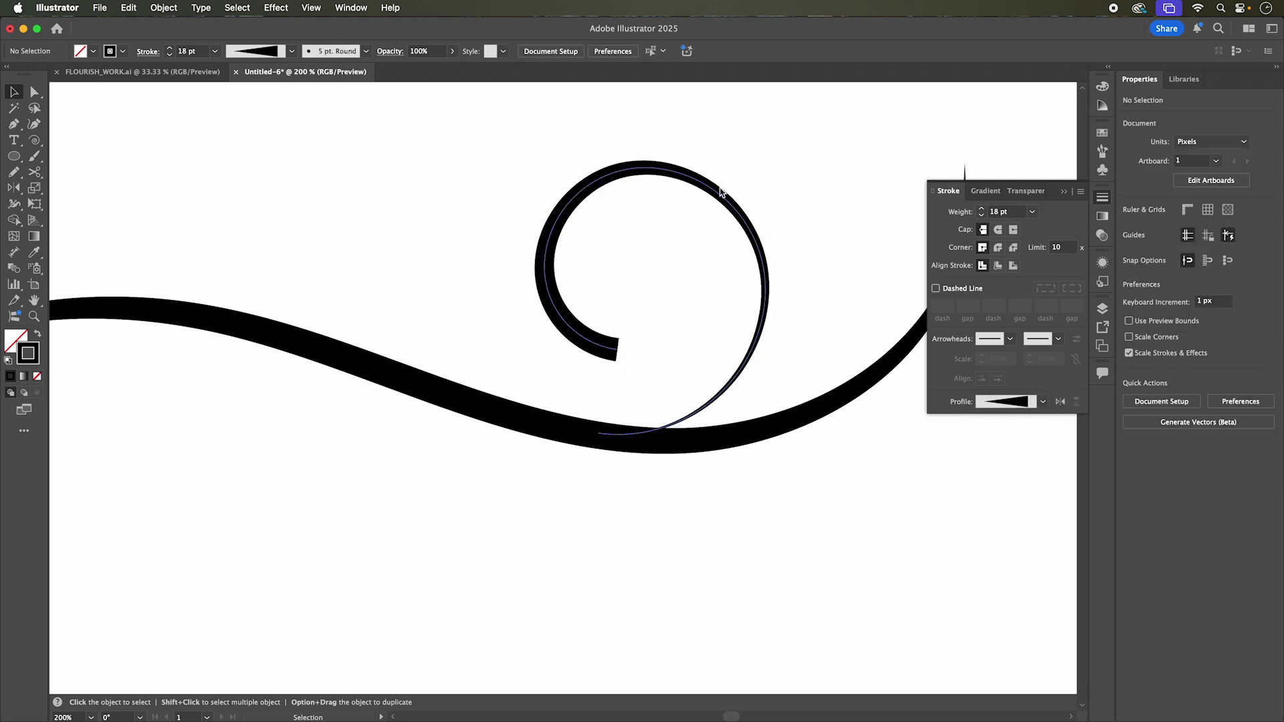
{"action": "left_click", "coordinate": [1062, 404]}
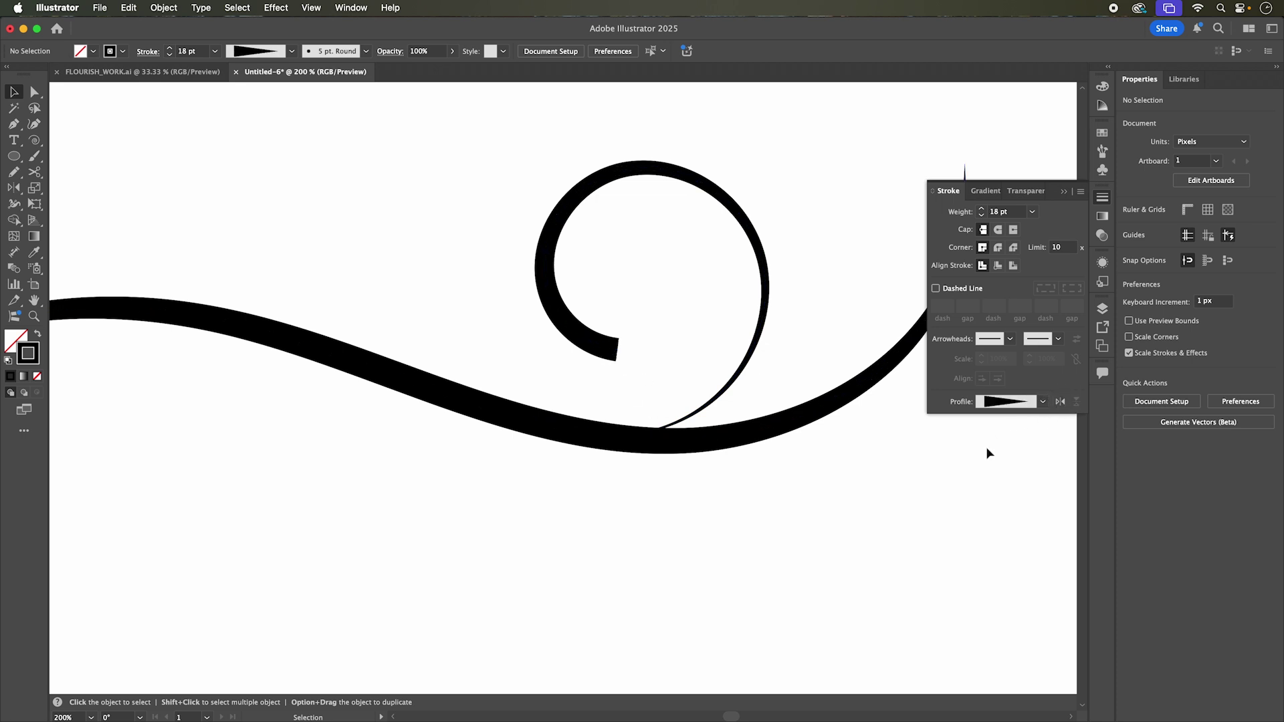
{"action": "left_click", "coordinate": [1061, 401]}
{"action": "left_click", "coordinate": [745, 208]}
{"action": "left_click", "coordinate": [1060, 401]}
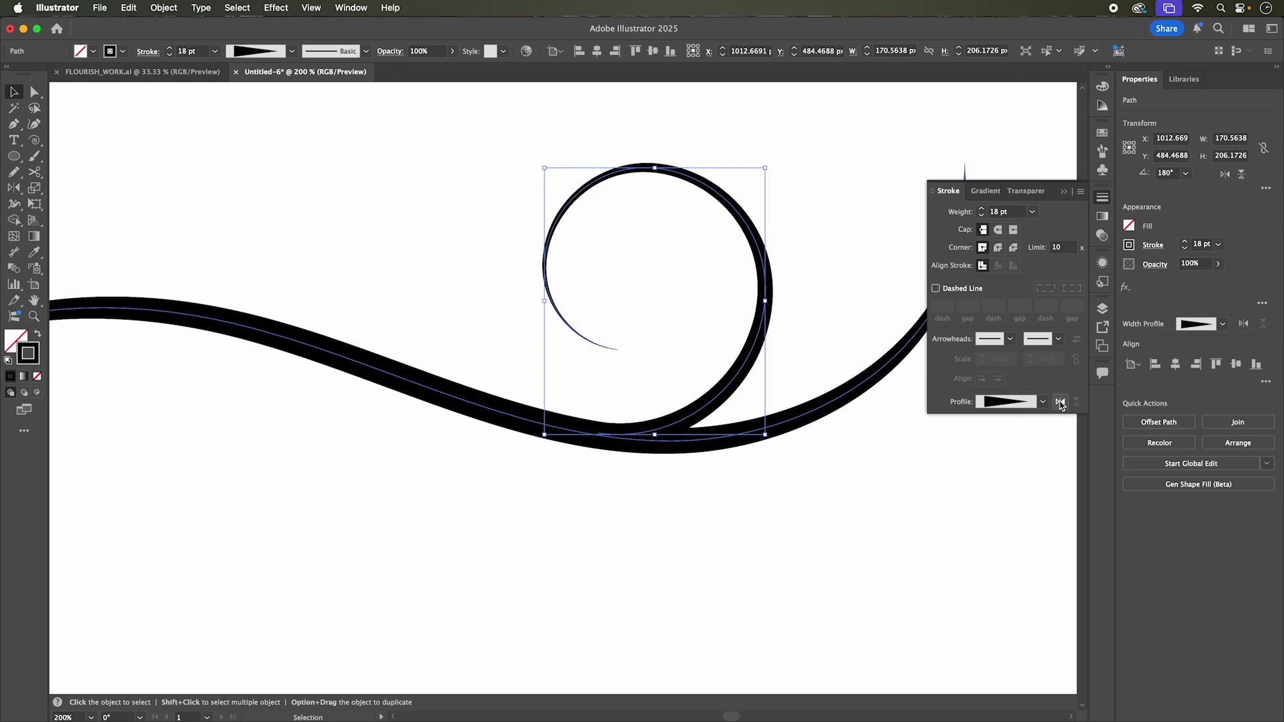
{"action": "left_click", "coordinate": [665, 502]}
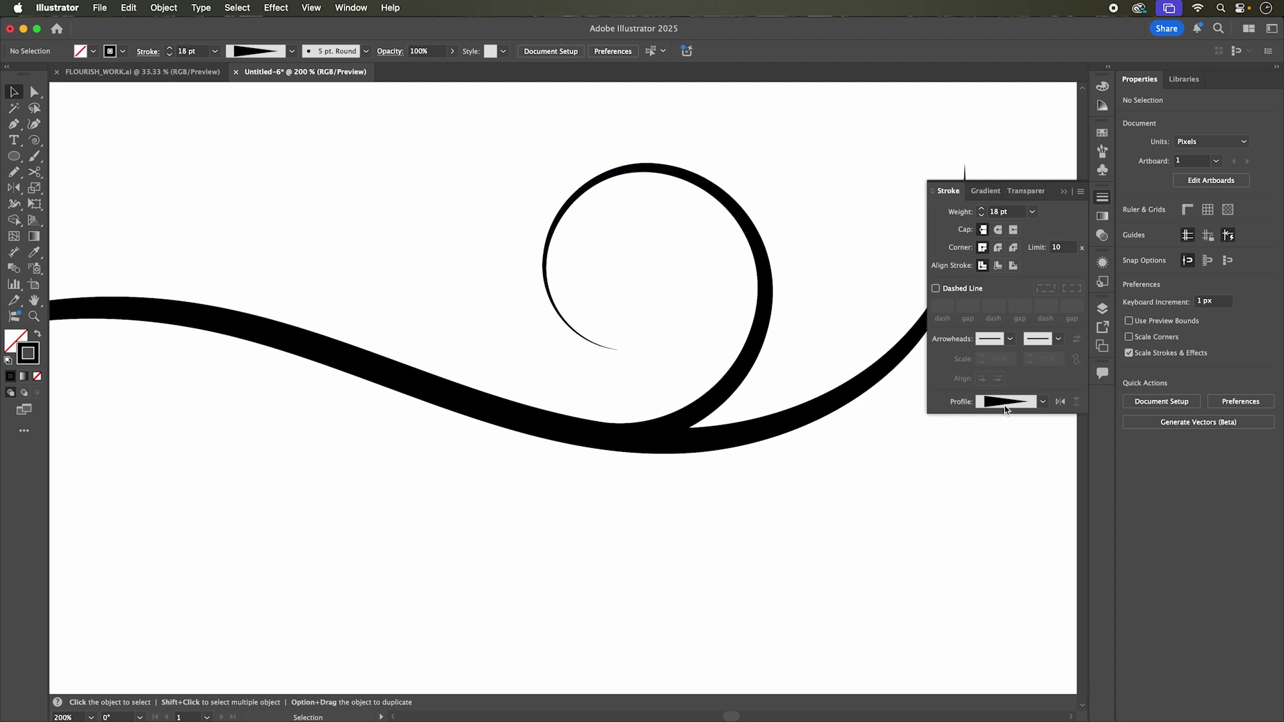
Step: Widen the spiral's inner curl with the Width tool so it stays bold almost to its pointed tip
{"action": "left_click", "coordinate": [768, 285]}
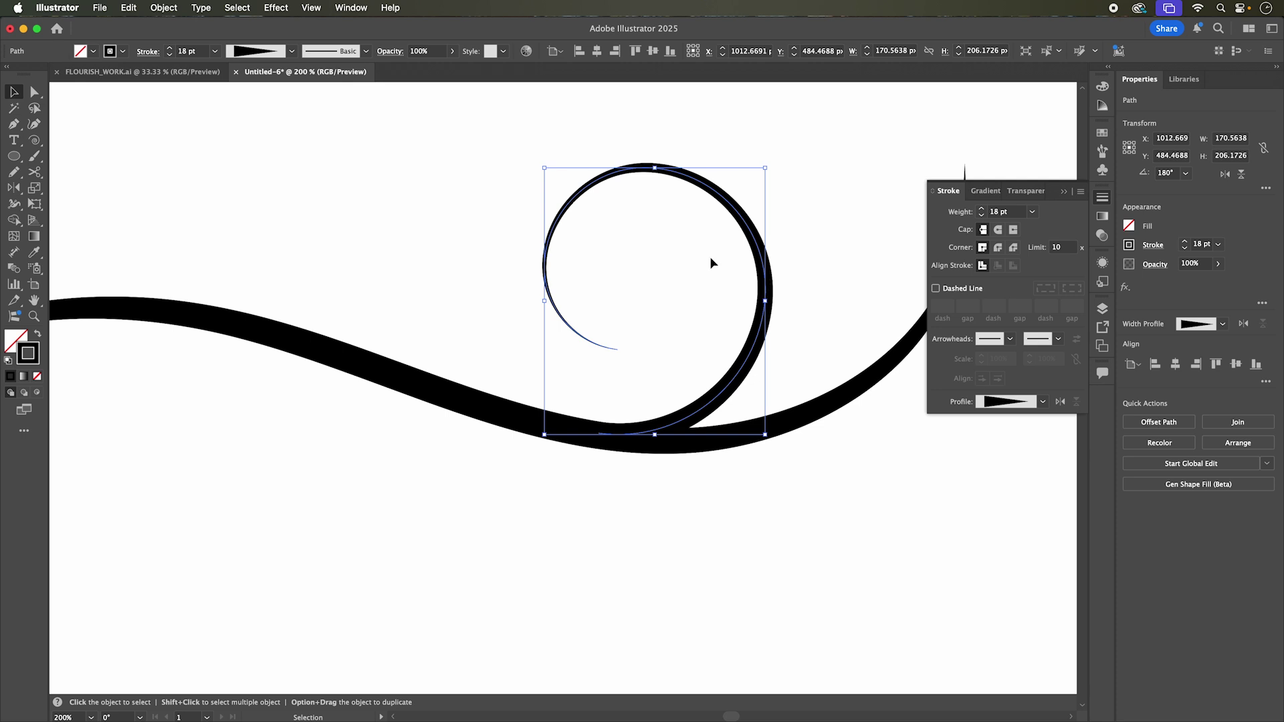
{"action": "left_click", "coordinate": [13, 206]}
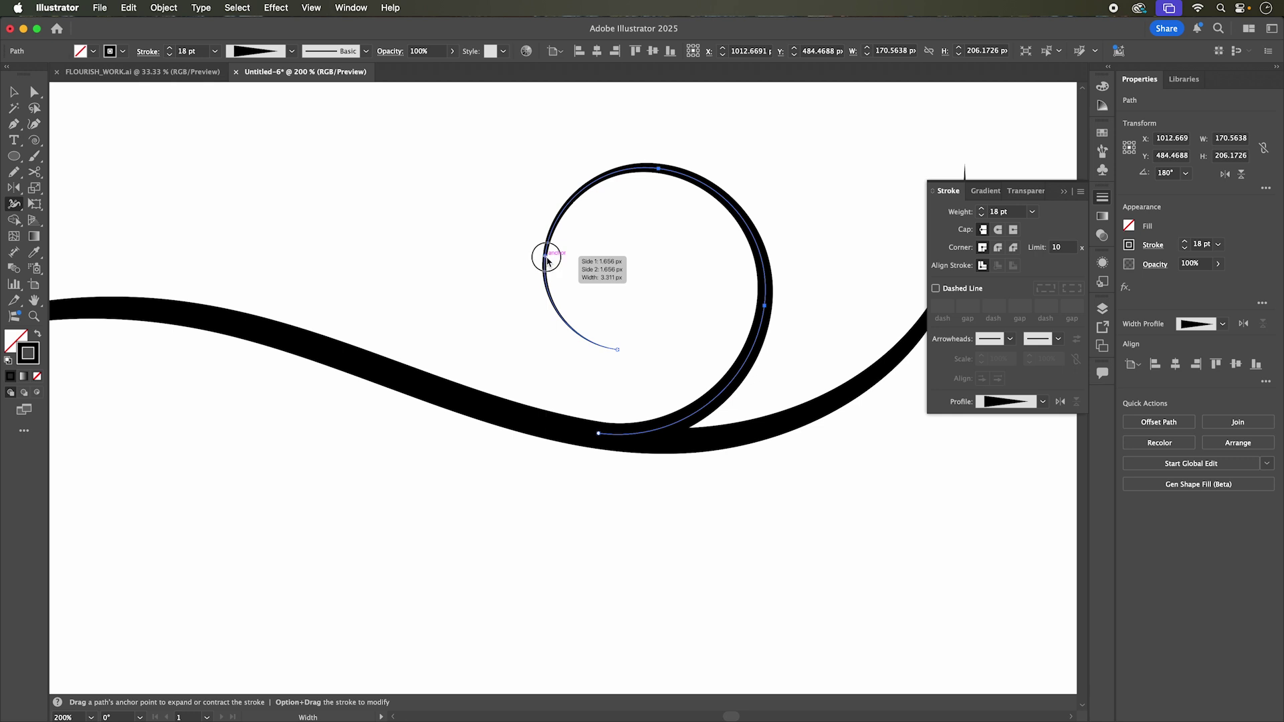
{"action": "mouse_move", "coordinate": [546, 261]}
{"action": "left_mouse_down"}
{"action": "mouse_move", "coordinate": [565, 261]}
{"action": "mouse_move", "coordinate": [555, 263]}
{"action": "left_mouse_up"}
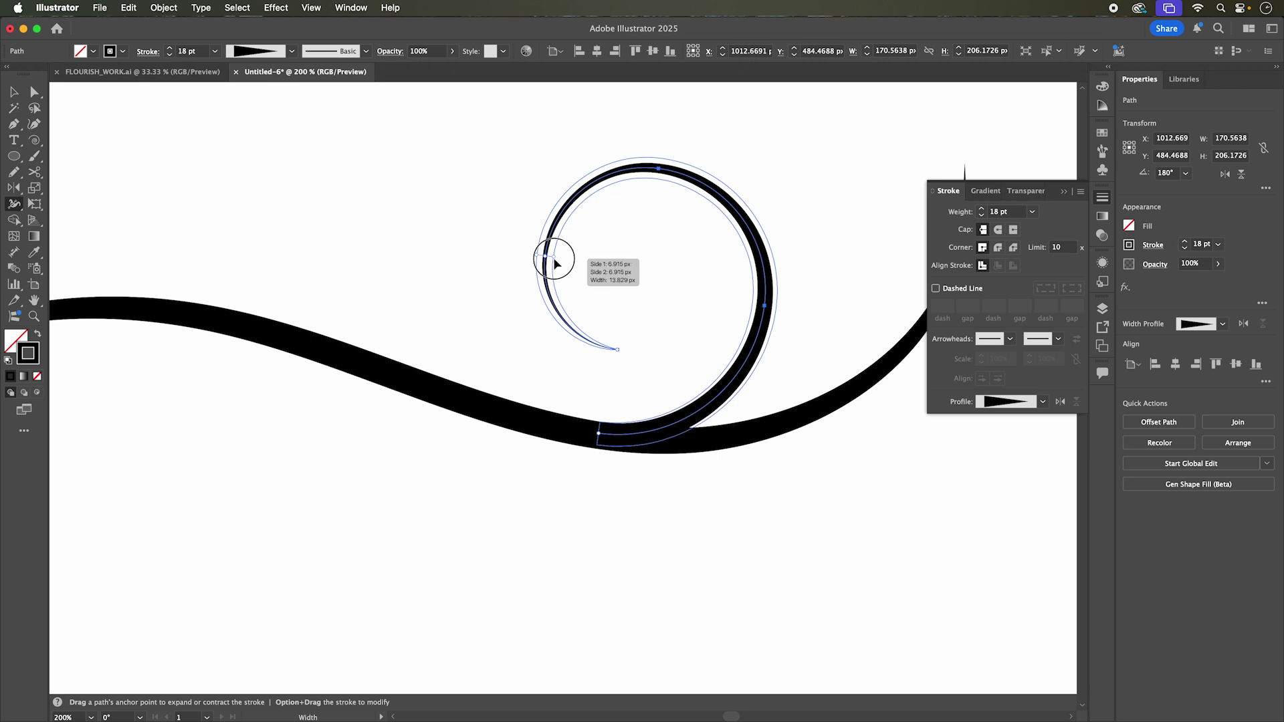
{"action": "left_click_drag", "start_coordinate": [554, 263], "coordinate": [554, 264]}
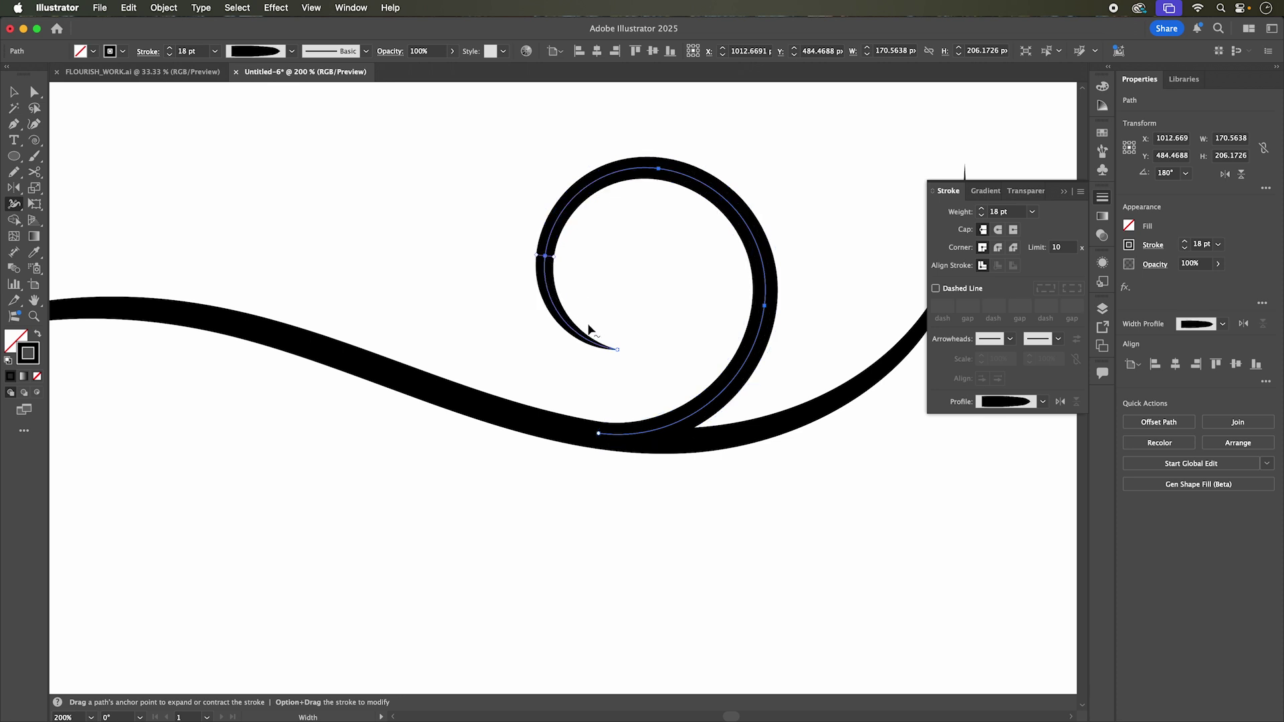
{"action": "left_click", "coordinate": [13, 91]}
Step: Deselect everything, then zoom out and back in to review the wave and spiral curl
{"action": "left_click", "coordinate": [315, 196]}
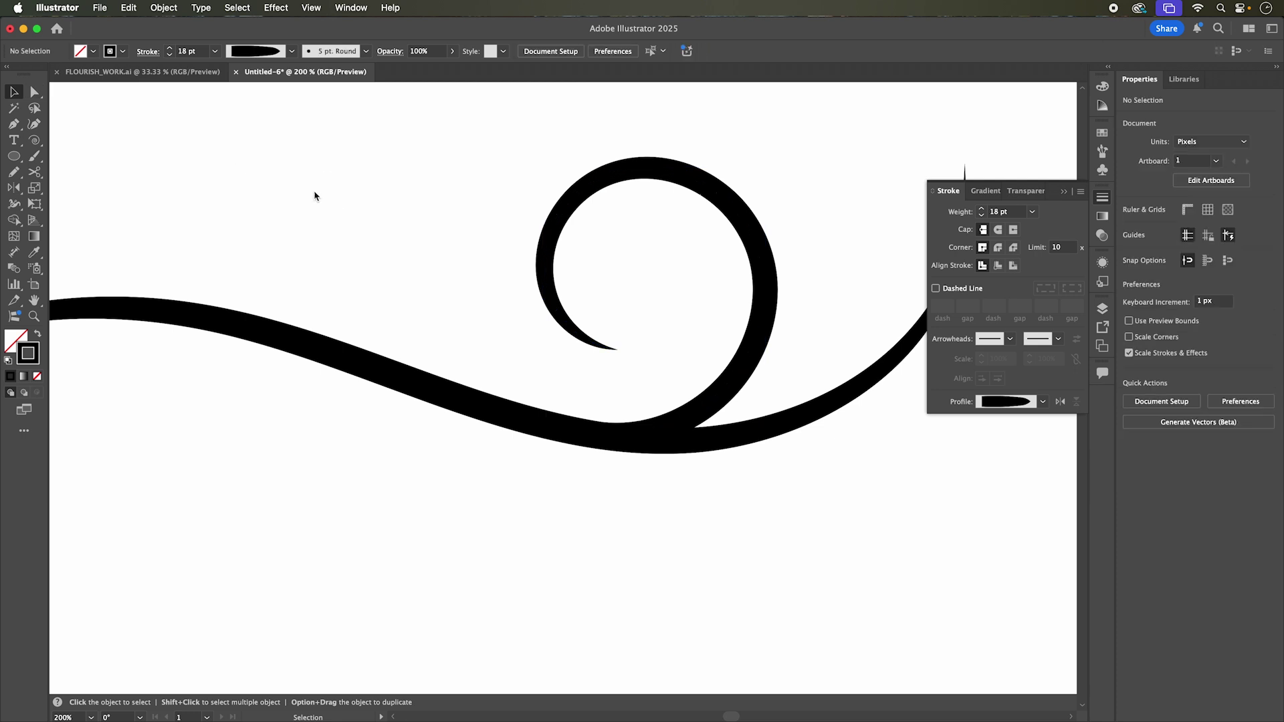
{"action": "scroll", "coordinate": [312, 188], "scroll_direction": "down", "scroll_amount": 5}
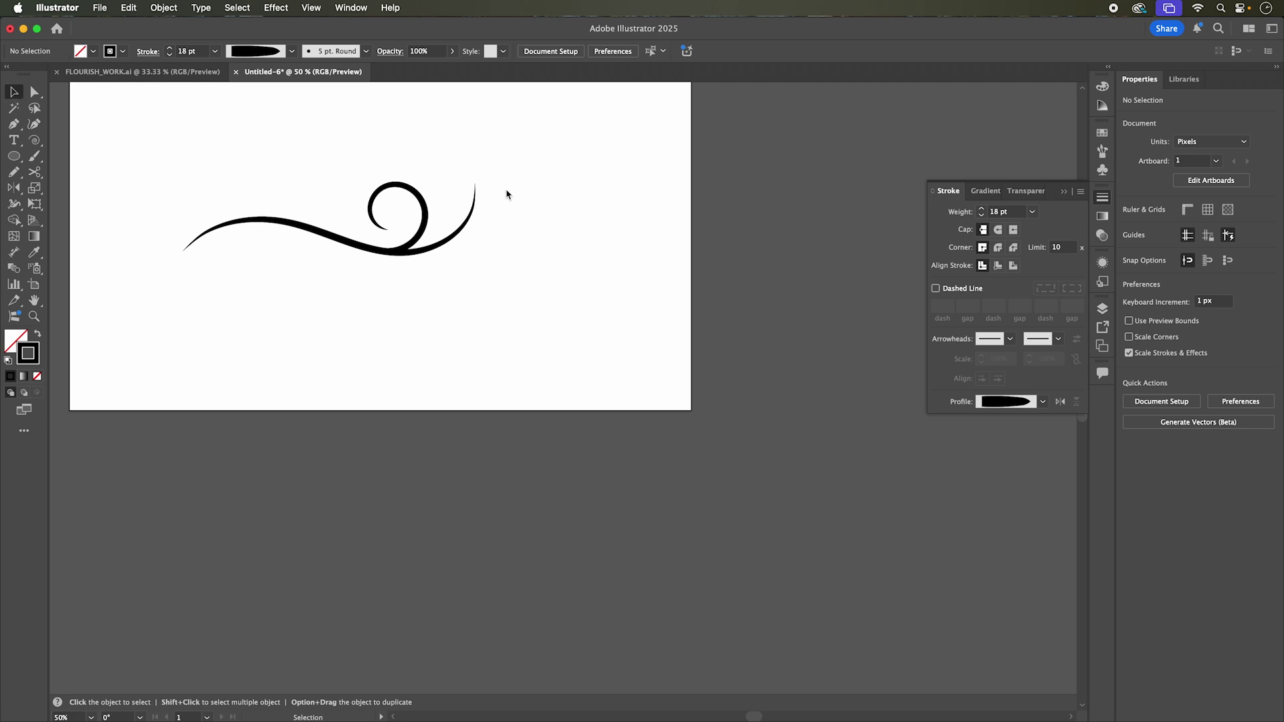
{"action": "scroll", "coordinate": [388, 170], "scroll_direction": "up", "scroll_amount": 5}
{"action": "scroll", "coordinate": [347, 218], "scroll_direction": "left", "scroll_amount": 3}
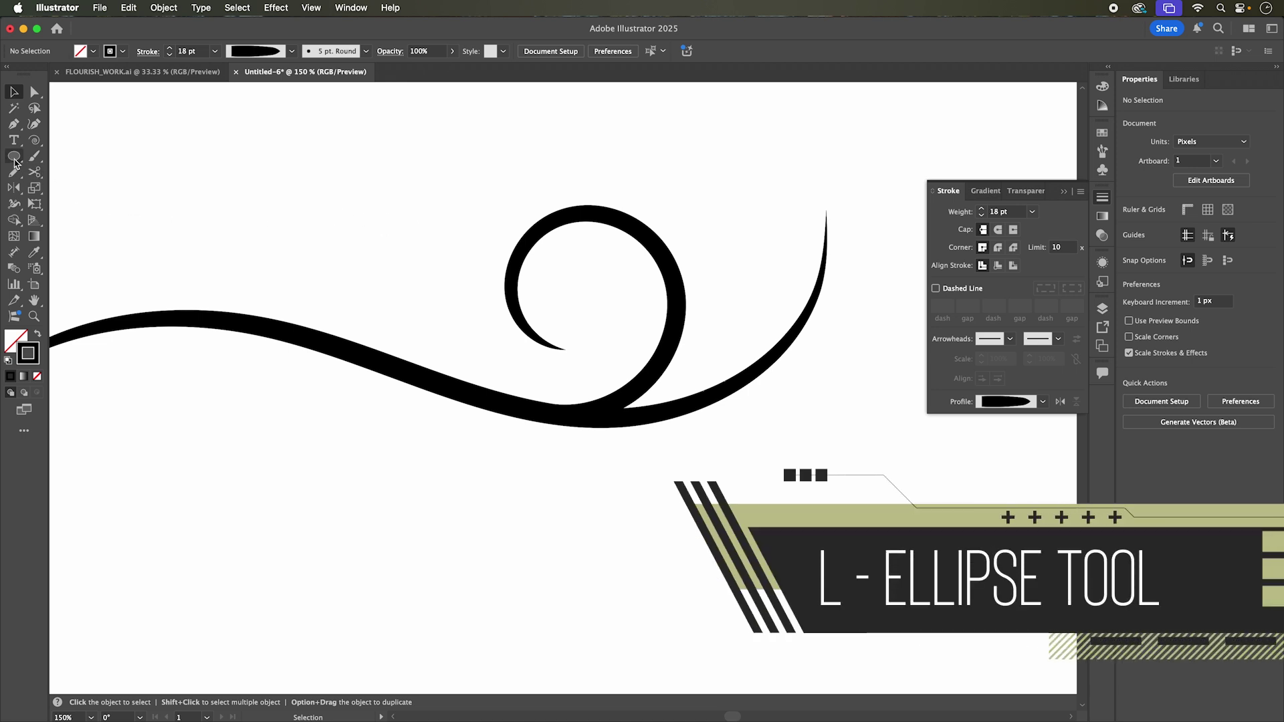
Step: Draw a small upright ellipse, about 31 × 63 px, above the wave with black fill and no stroke
{"action": "key", "text": "l"}
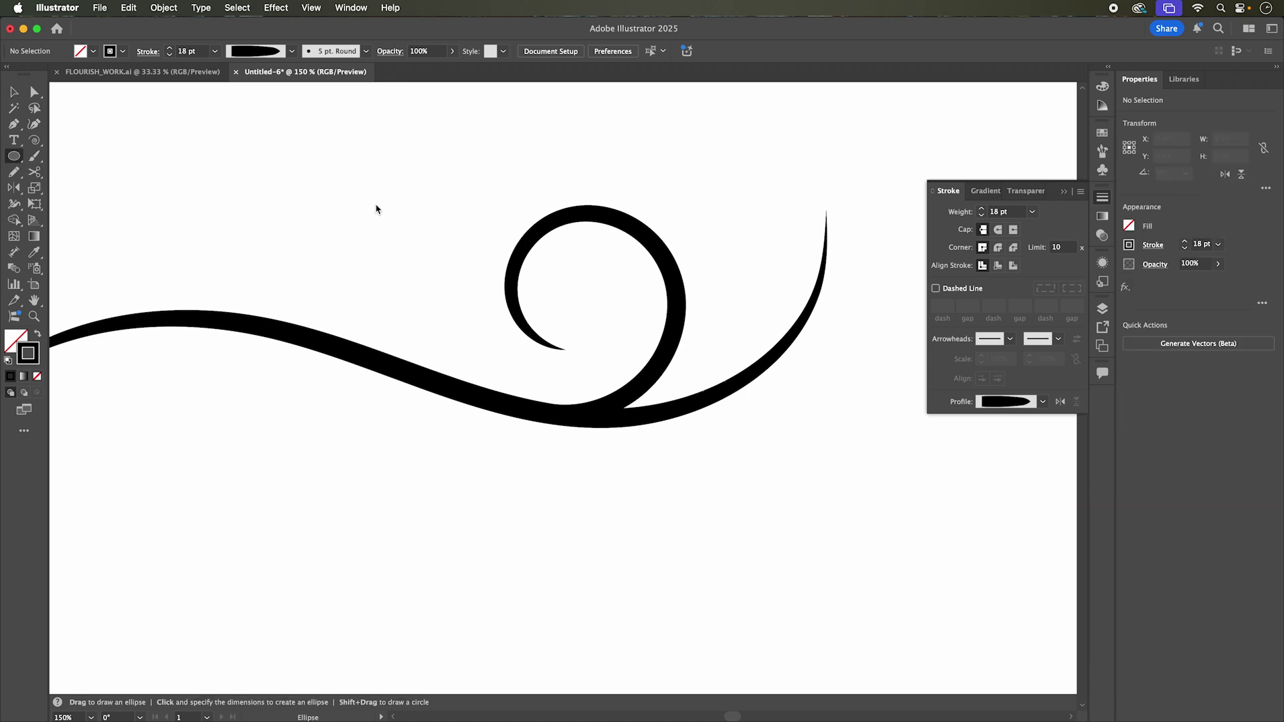
{"action": "left_click_drag", "start_coordinate": [394, 179], "coordinate": [423, 238]}
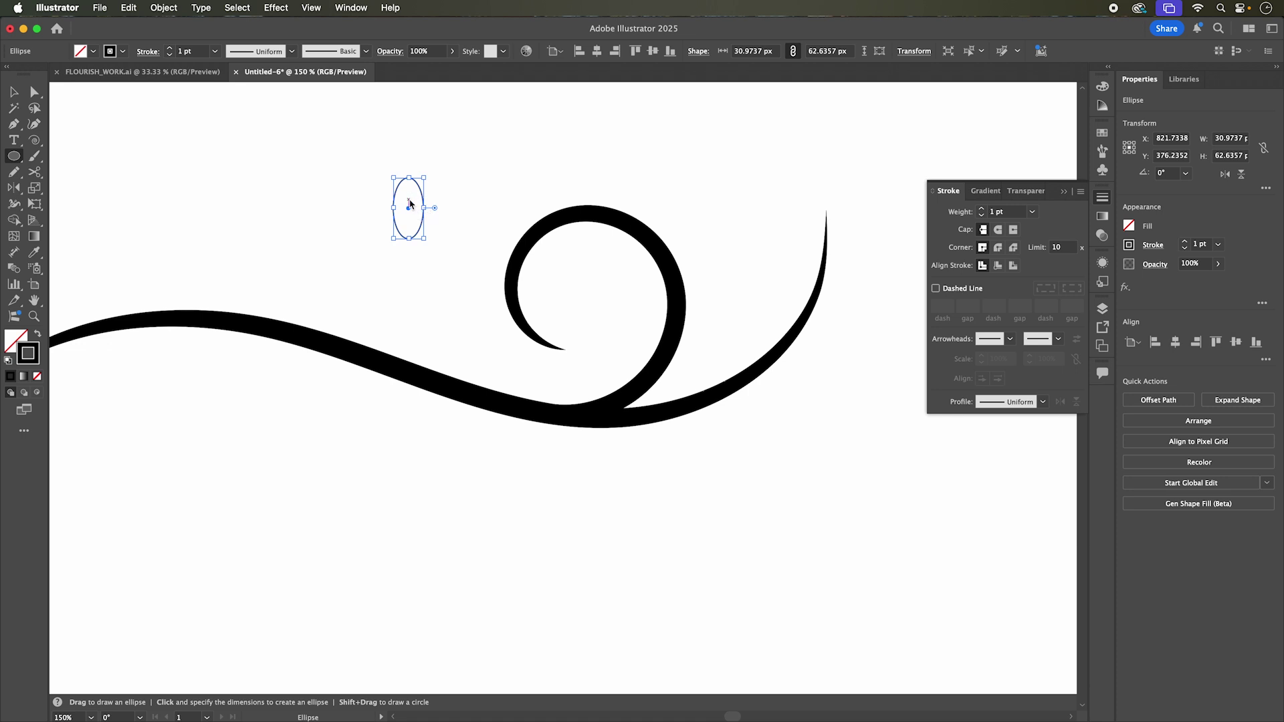
{"action": "key", "text": "shift+x"}
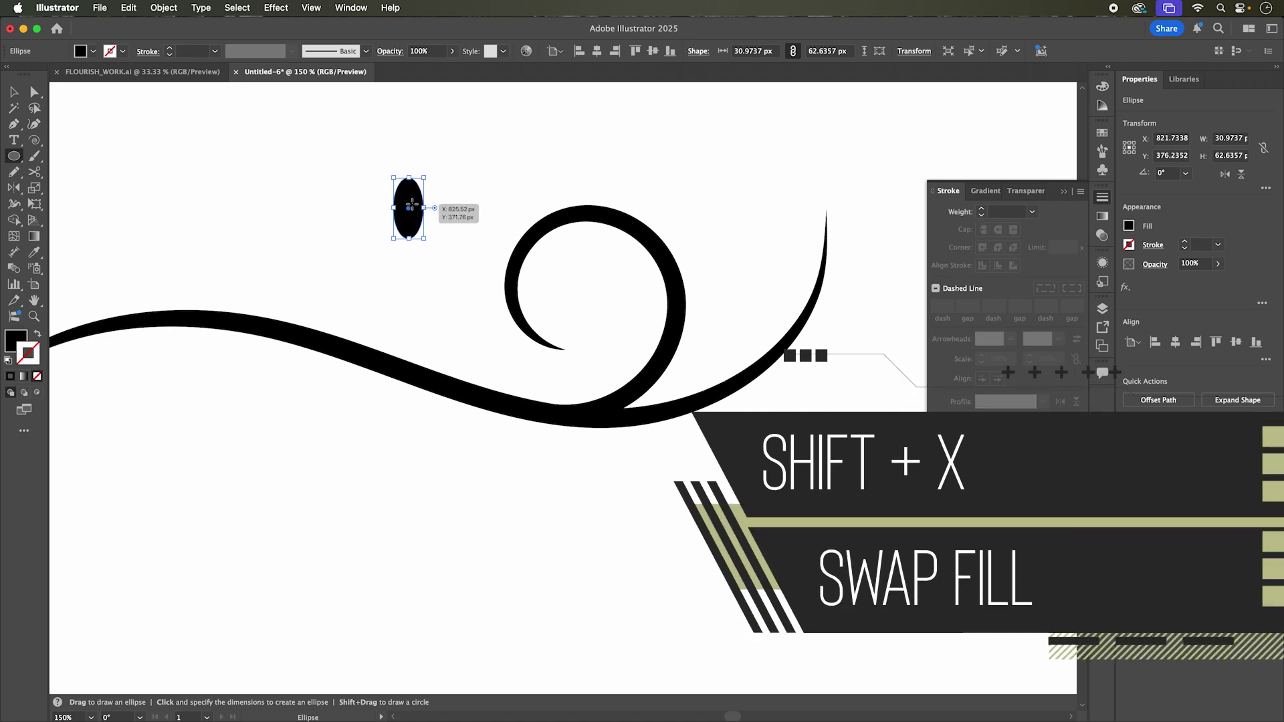
{"action": "left_click", "coordinate": [1102, 89]}
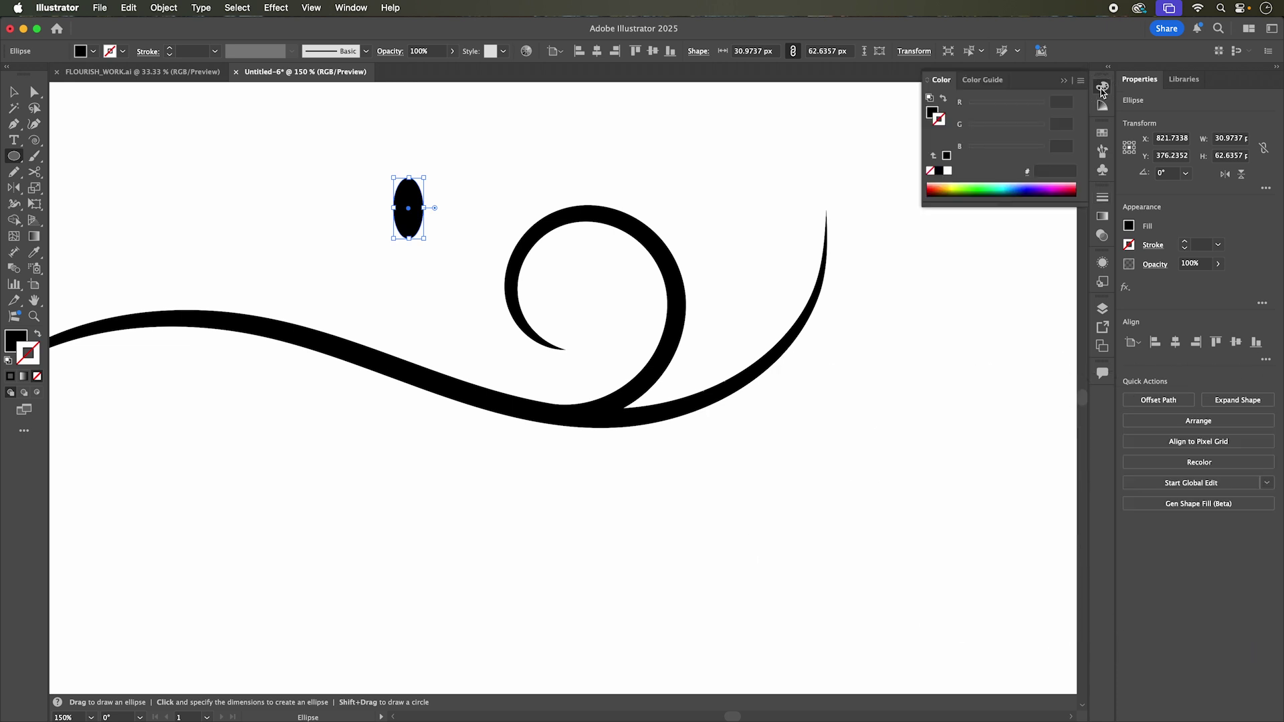
{"action": "left_click", "coordinate": [943, 99]}
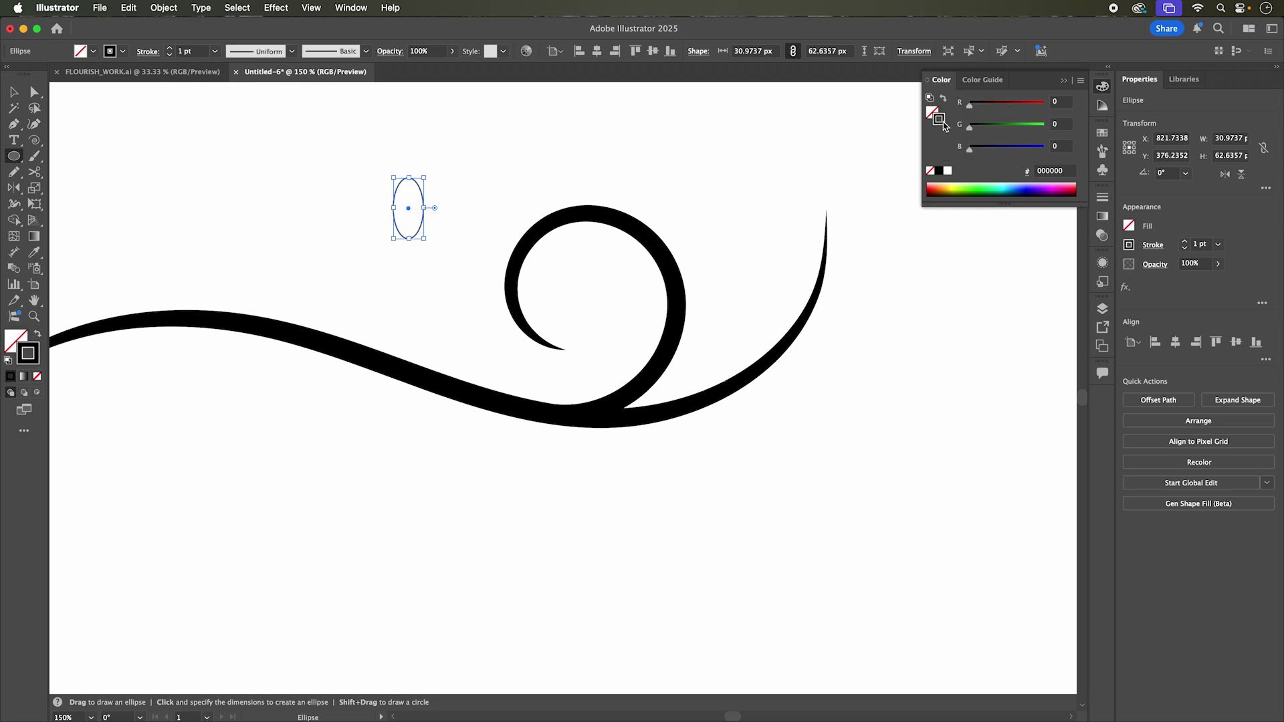
{"action": "left_click", "coordinate": [943, 98]}
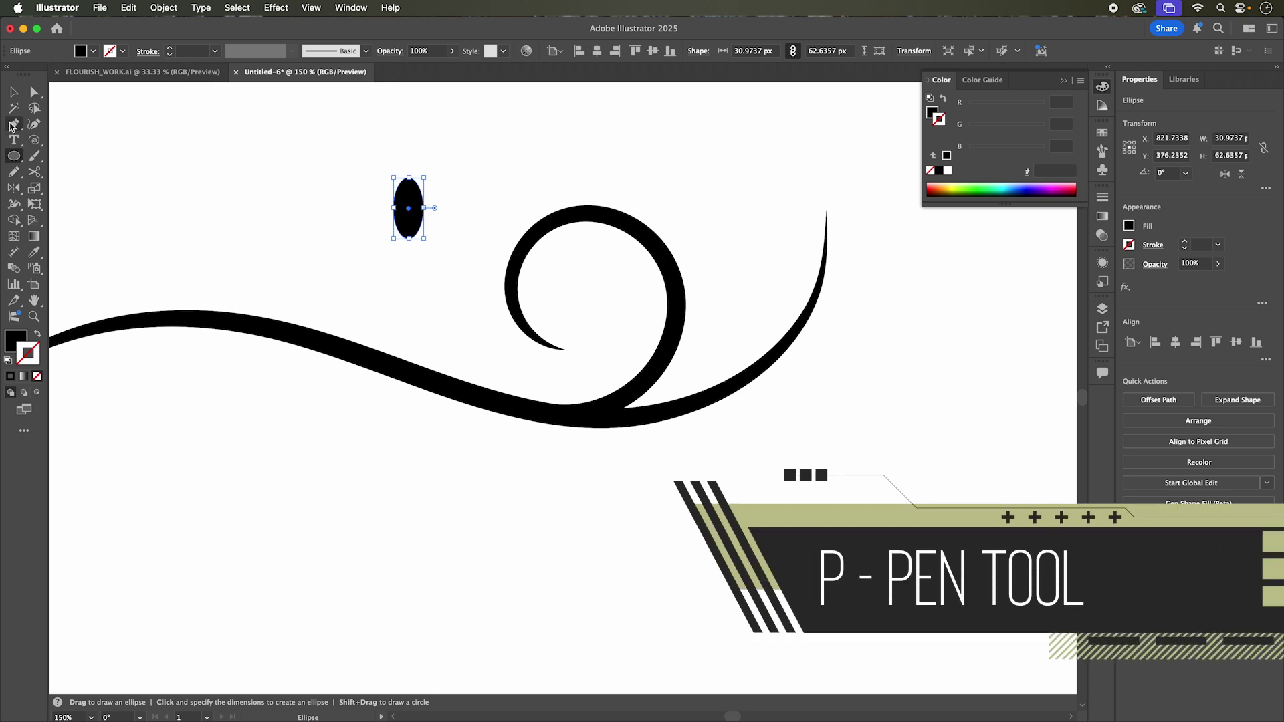
Step: Convert the oval's top and bottom anchors into sharp corners to form a pointed leaf
{"action": "key", "text": "p"}
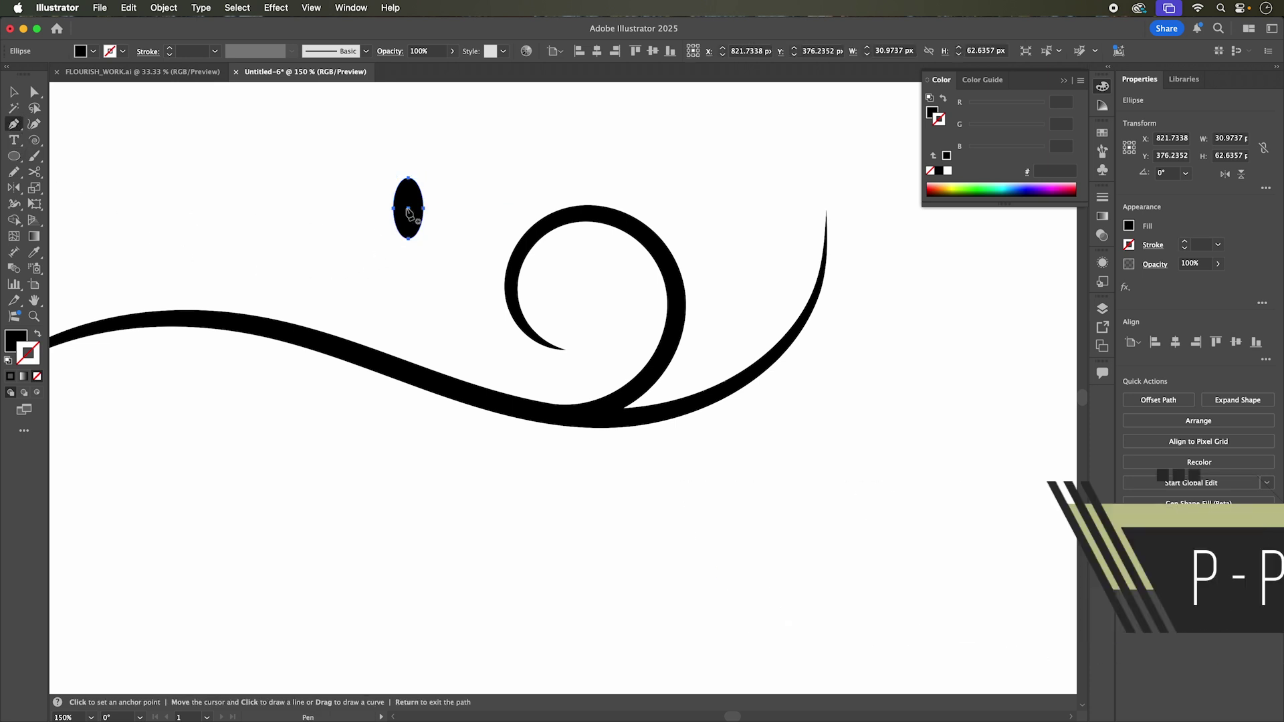
{"action": "key", "text": "shift+c"}
{"action": "left_click", "coordinate": [409, 178], "text": "alt"}
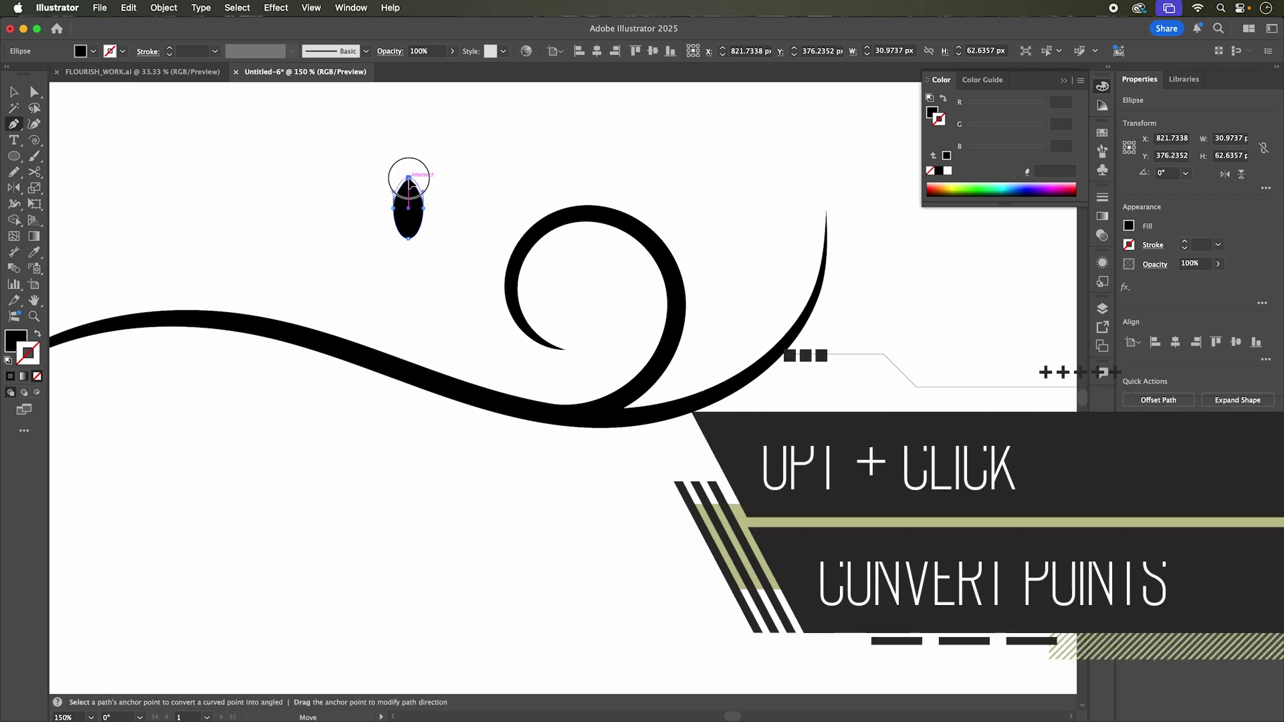
{"action": "left_click", "coordinate": [409, 239], "text": "alt"}
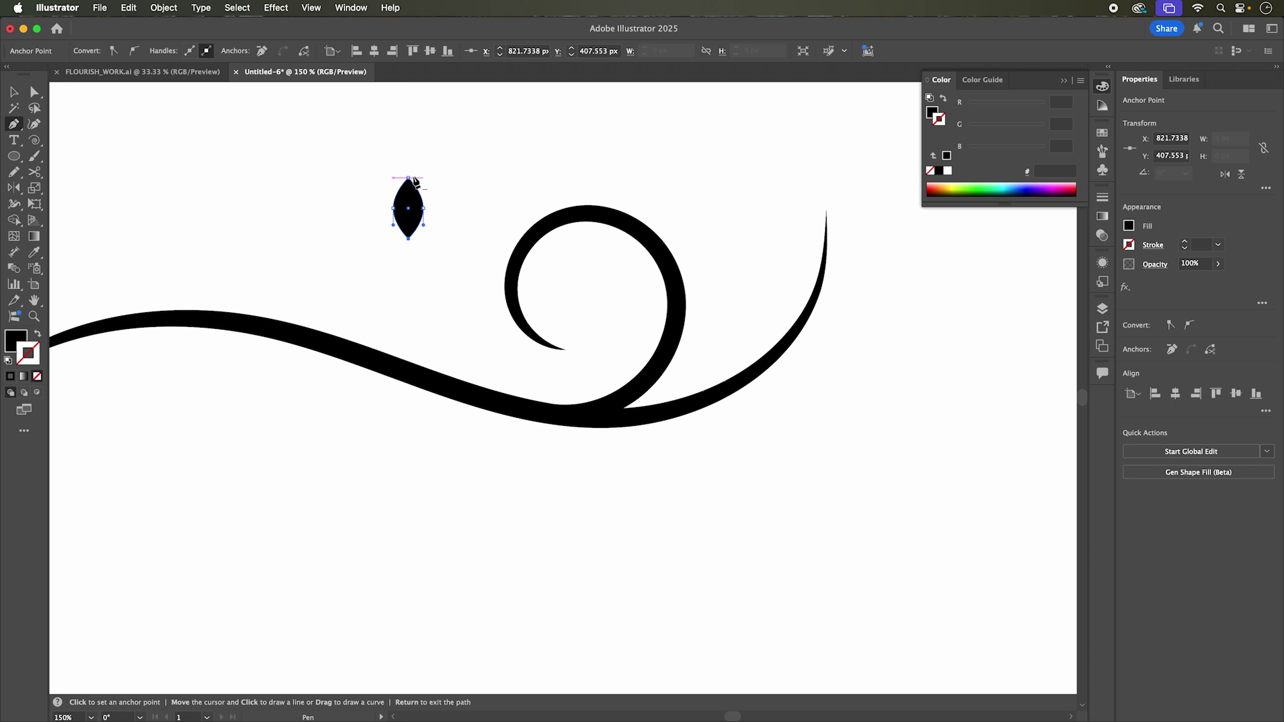
{"action": "key", "text": "minus"}
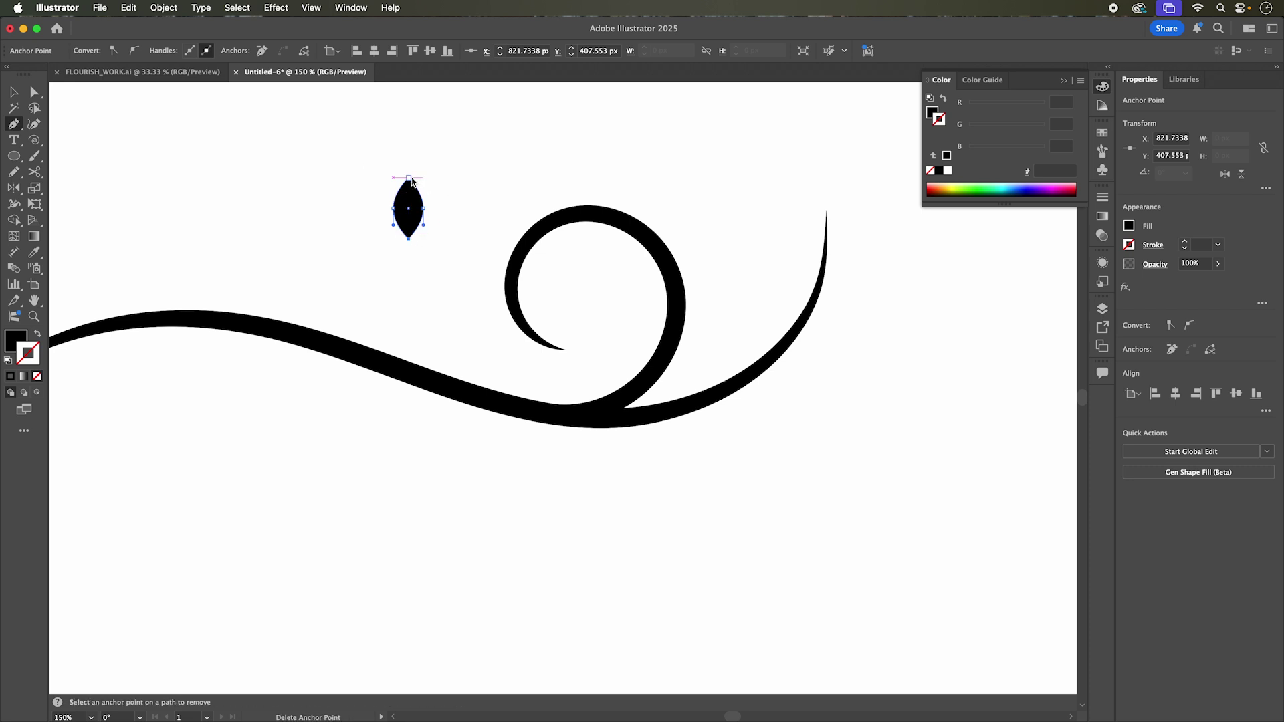
Step: Try moving the leaf down and right toward the spiral curl
{"action": "left_click", "coordinate": [14, 94]}
{"action": "left_click", "coordinate": [198, 218]}
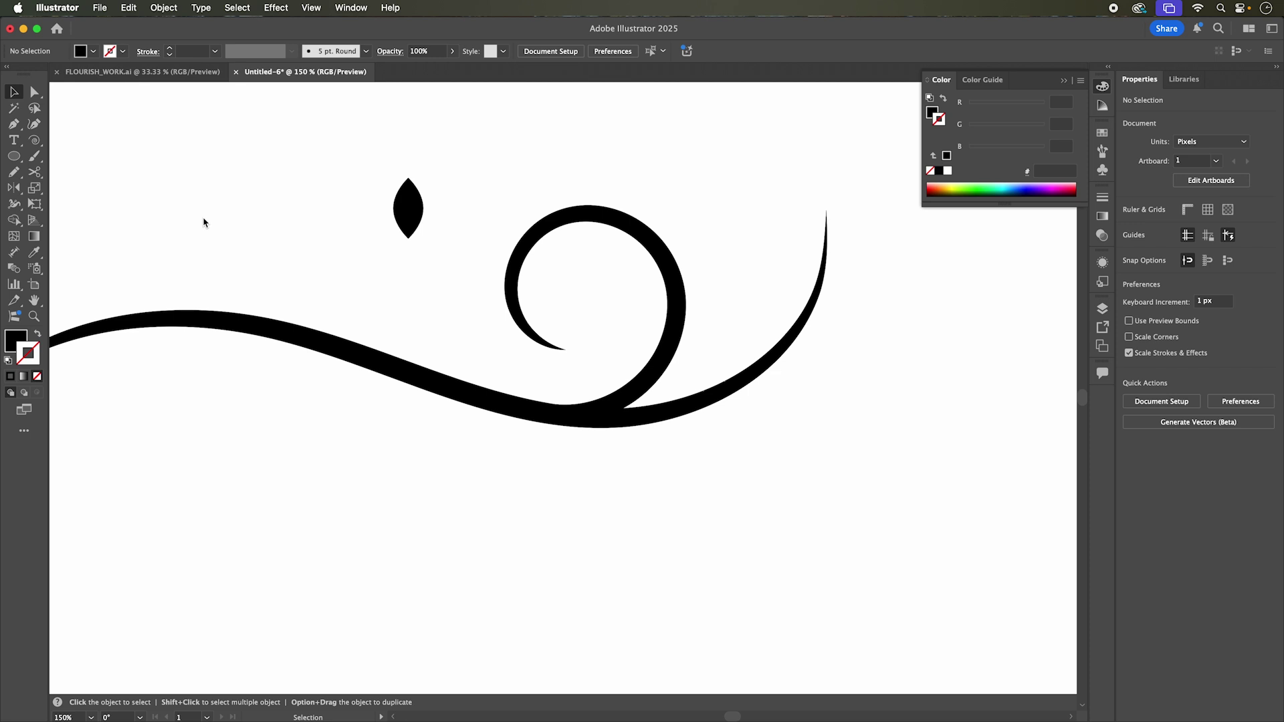
{"action": "left_click_drag", "start_coordinate": [414, 210], "coordinate": [438, 192]}
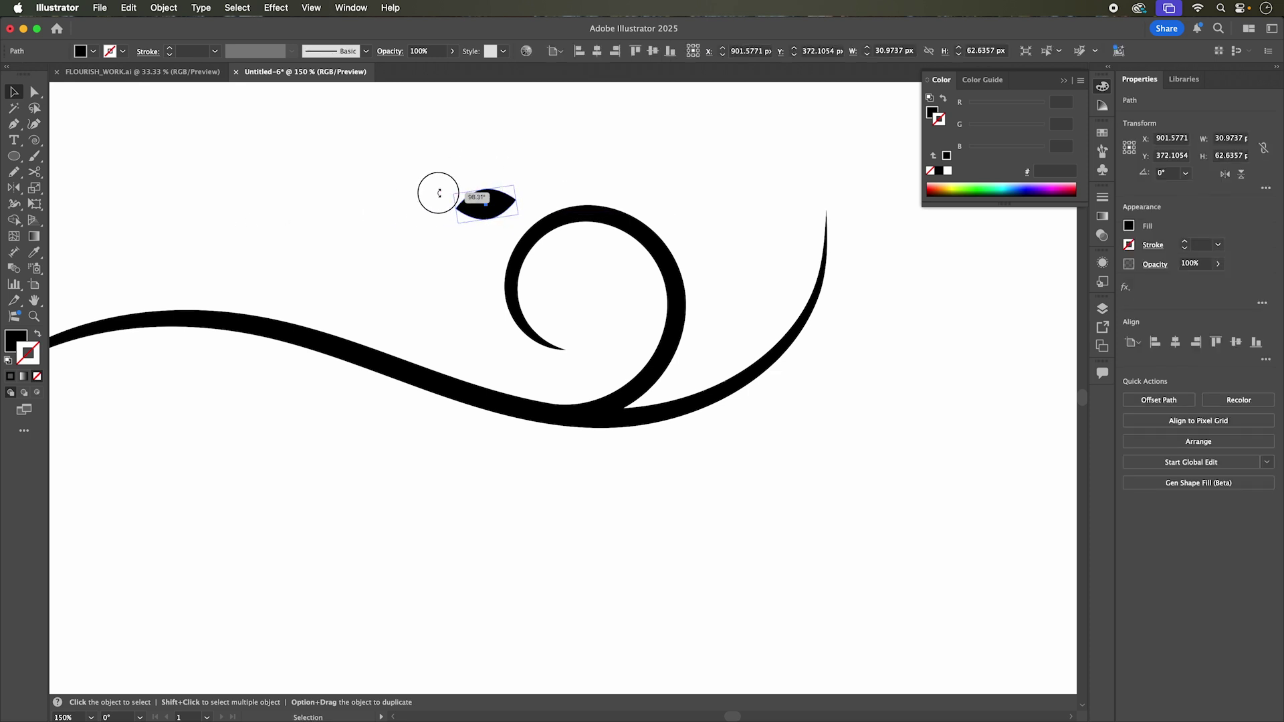
{"action": "left_click", "coordinate": [504, 241]}
{"action": "left_click_drag", "start_coordinate": [507, 220], "coordinate": [526, 238]}
{"action": "left_click", "coordinate": [564, 159]}
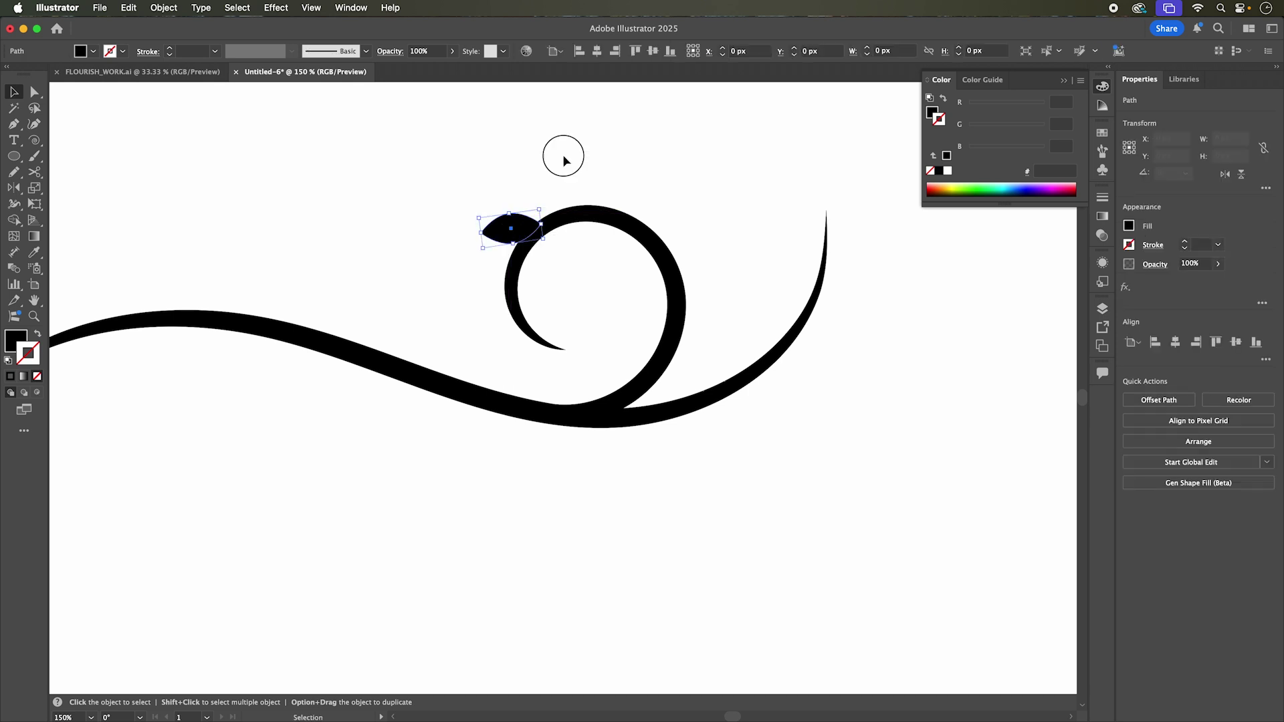
Step: Undo the trial move, shift the upright leaf slightly left and zoom in on it
{"action": "key", "text": "super+z"}
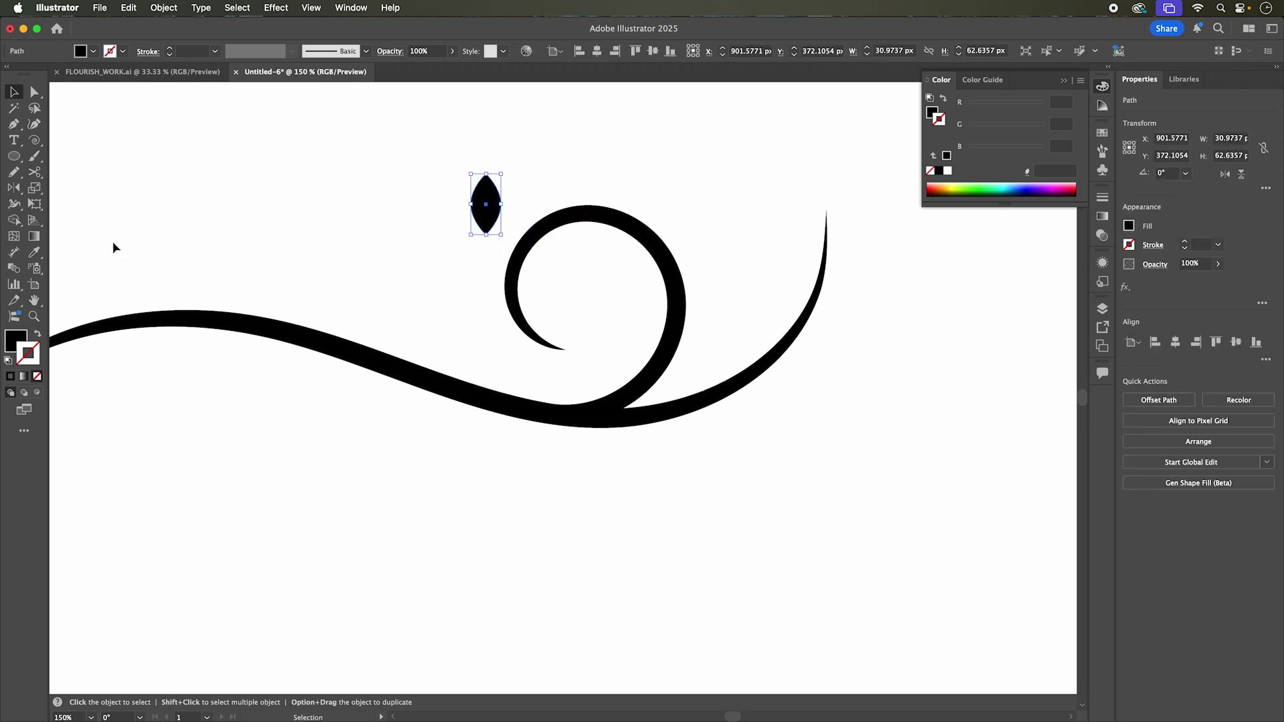
{"action": "key", "text": "super+shift+a"}
{"action": "left_click_drag", "start_coordinate": [494, 206], "coordinate": [418, 193]}
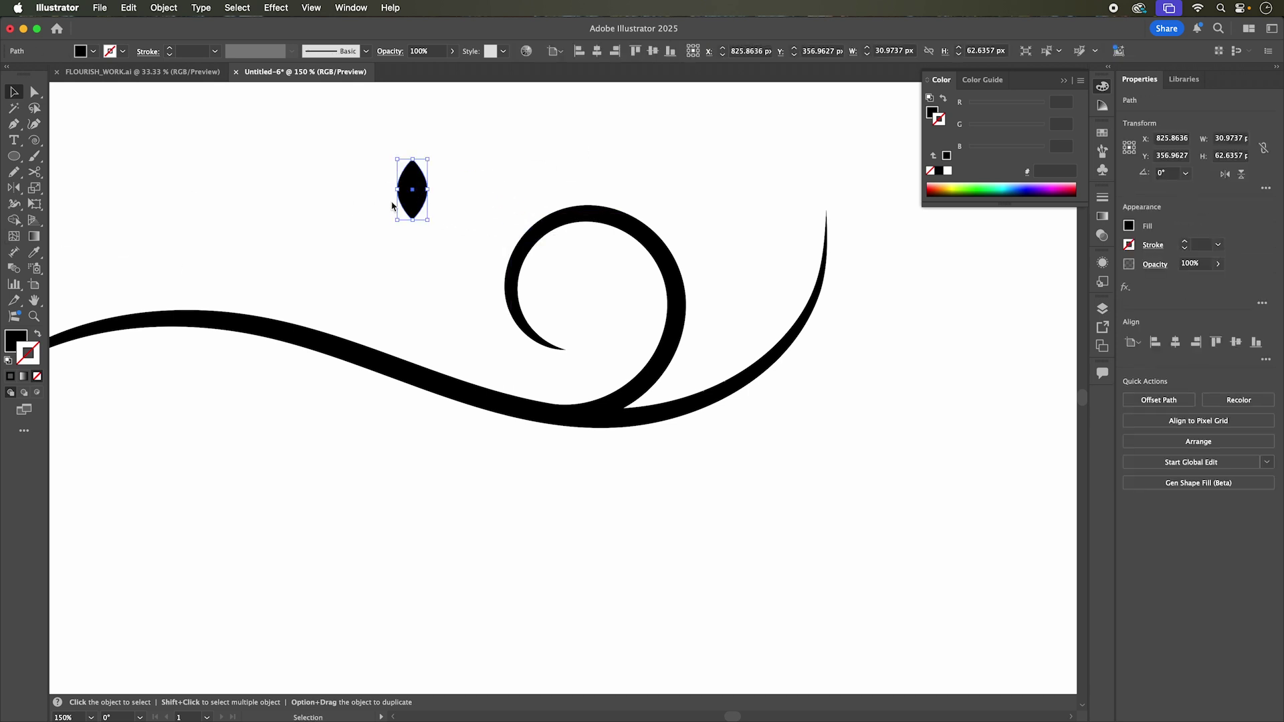
{"action": "key", "text": "super+equal"}
{"action": "scroll", "coordinate": [417, 179], "scroll_direction": "up", "scroll_amount": 3}
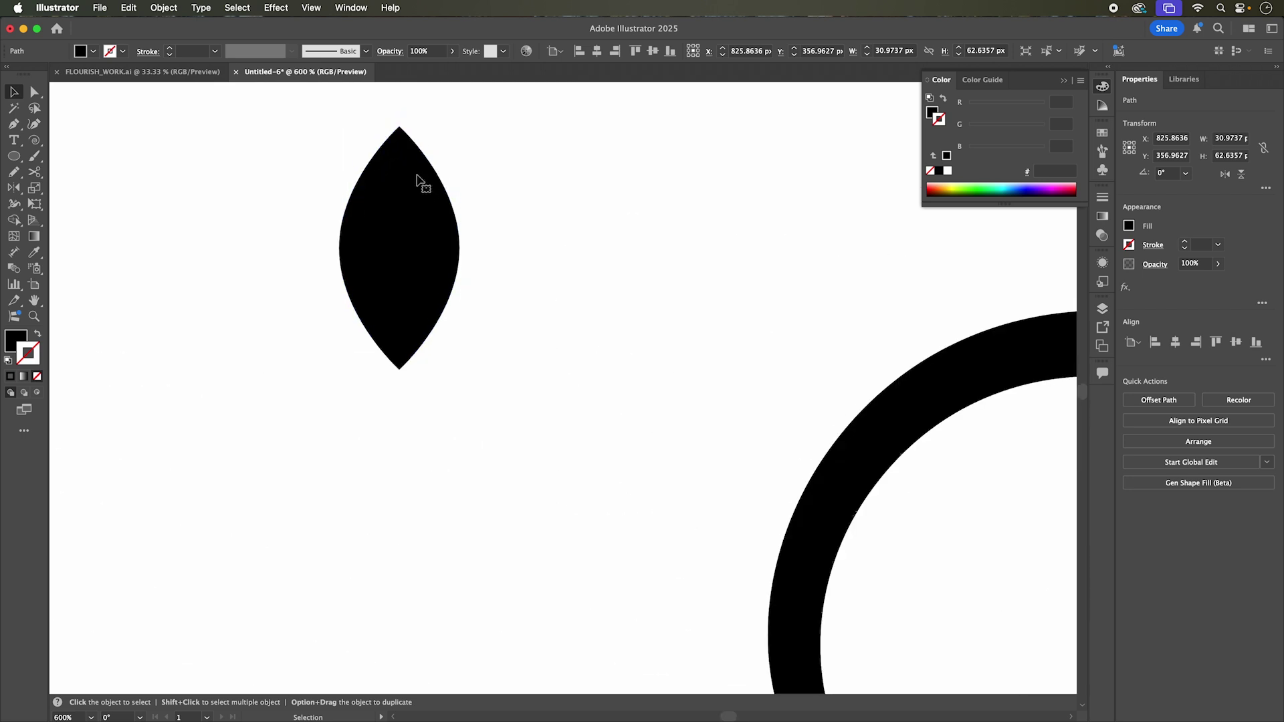
Step: Add an anchor on the leaf's upper-right edge and pull it inward
{"action": "key", "text": "p"}
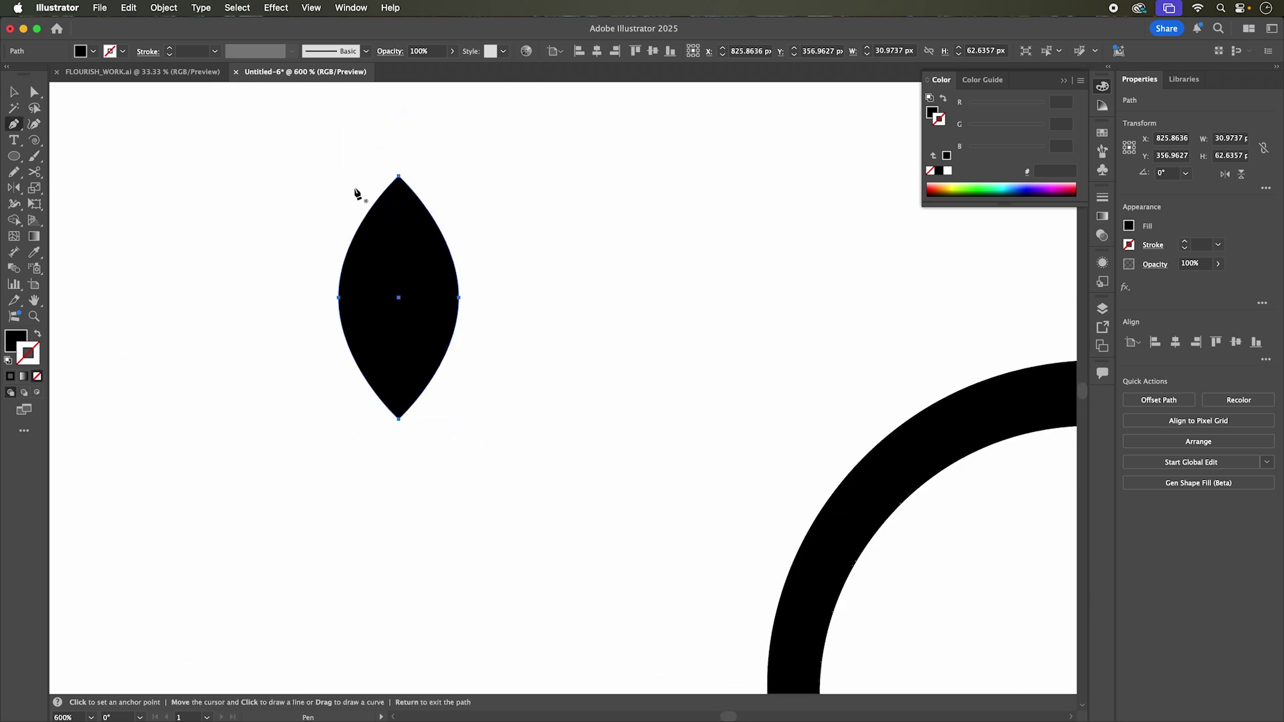
{"action": "left_click", "coordinate": [440, 230]}
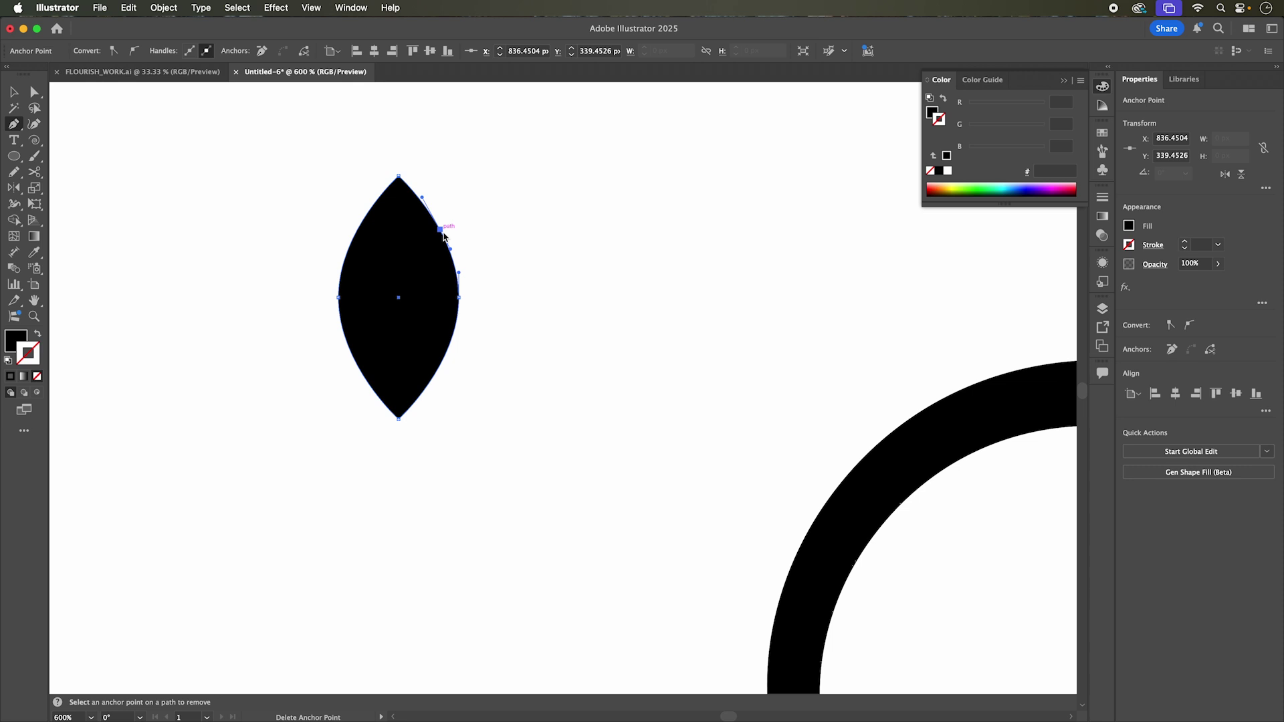
{"action": "left_click", "coordinate": [34, 95]}
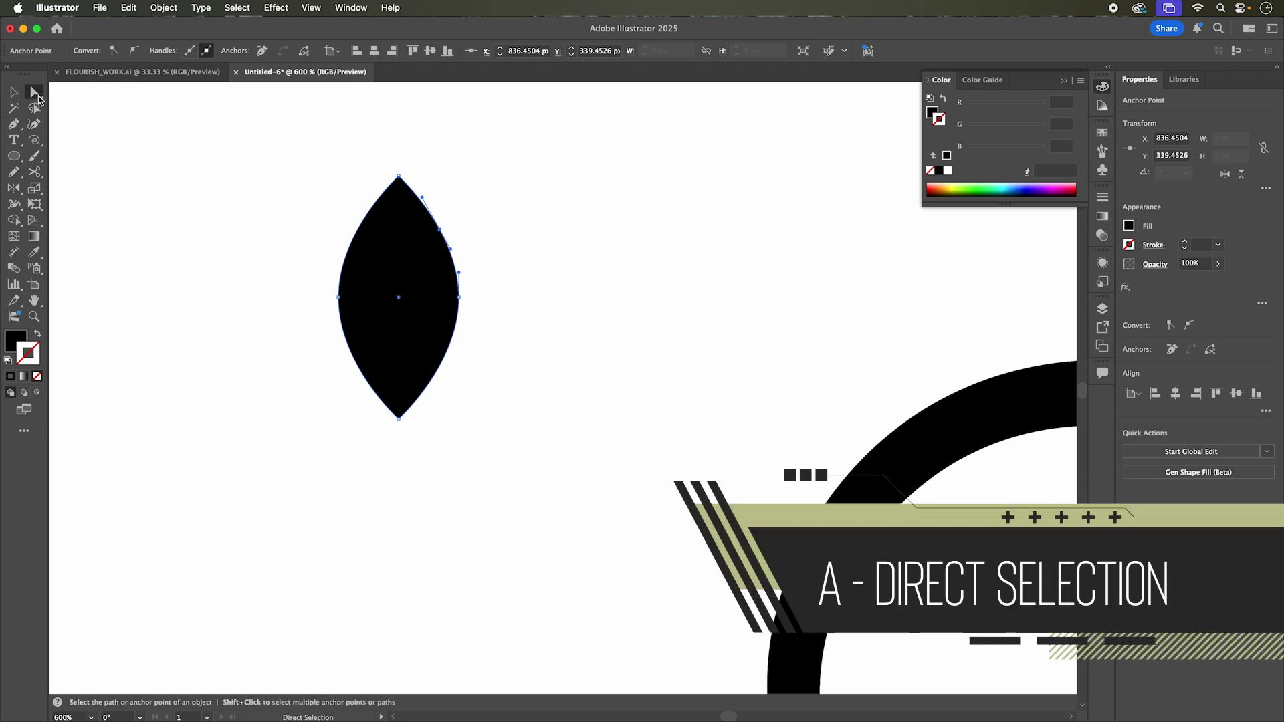
{"action": "left_click", "coordinate": [530, 238]}
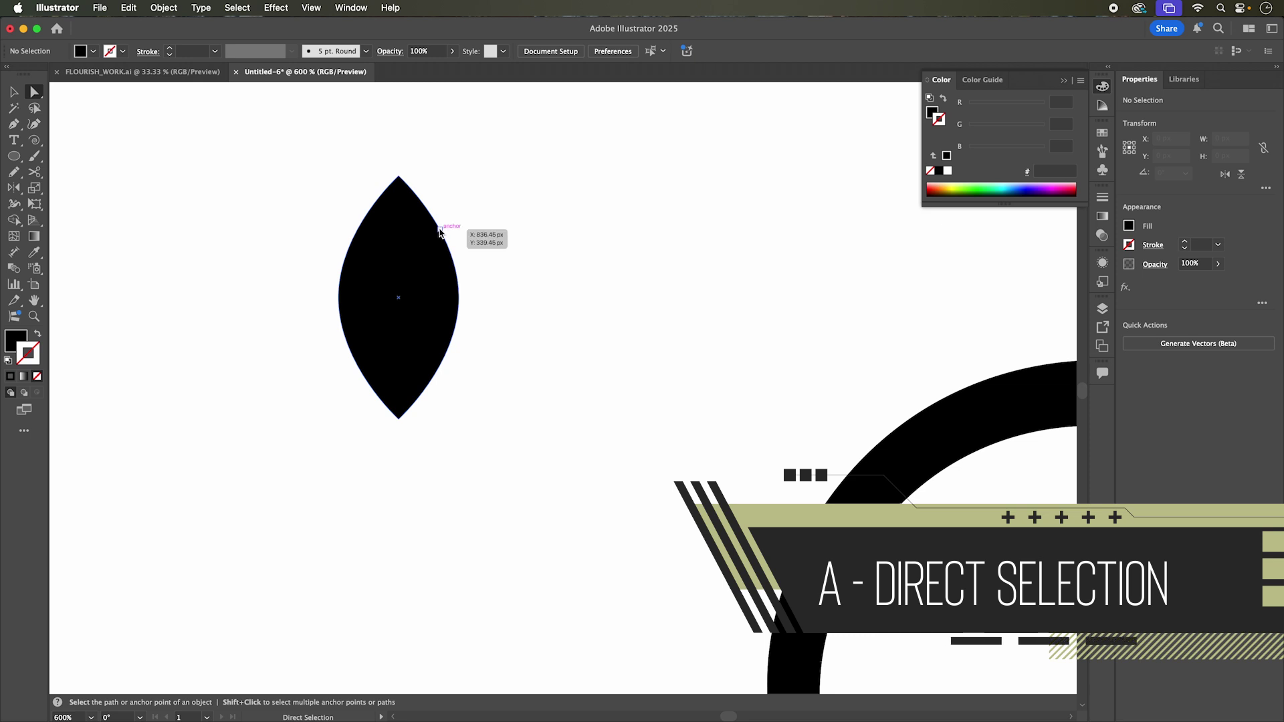
{"action": "left_click", "coordinate": [440, 231]}
{"action": "left_click_drag", "start_coordinate": [440, 231], "coordinate": [431, 252]}
Step: Drag the lower-right anchor and right-edge curve handles to give the leaf a flame-like tip
{"action": "left_click_drag", "start_coordinate": [459, 296], "coordinate": [458, 333]}
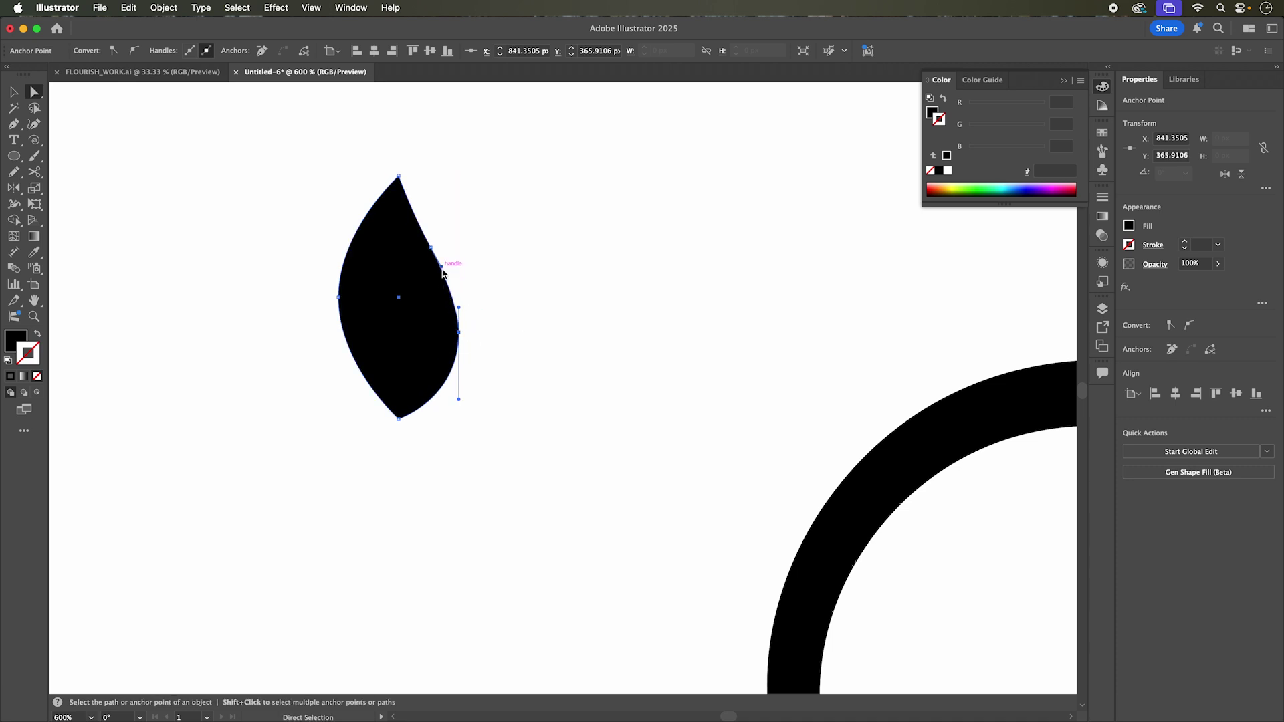
{"action": "left_click_drag", "start_coordinate": [441, 266], "coordinate": [452, 275]}
{"action": "left_click", "coordinate": [245, 257]}
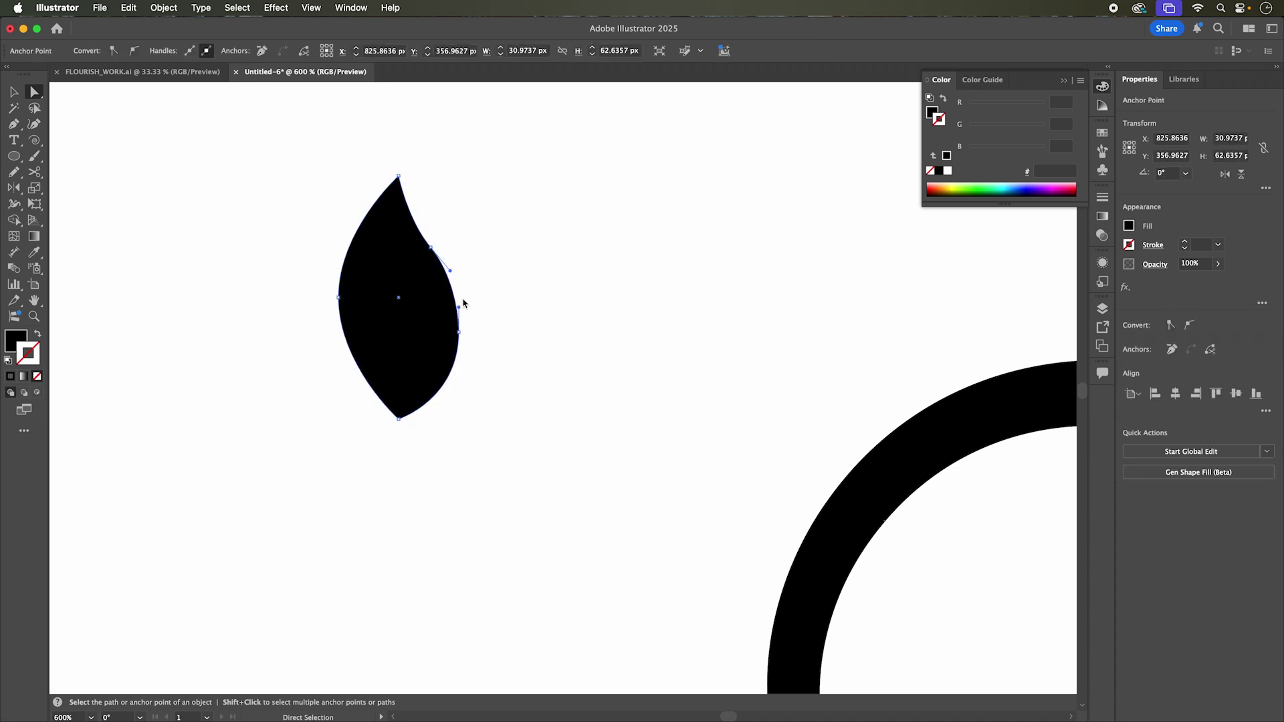
{"action": "left_click_drag", "start_coordinate": [450, 270], "coordinate": [456, 276]}
{"action": "left_click_drag", "start_coordinate": [459, 332], "coordinate": [469, 305]}
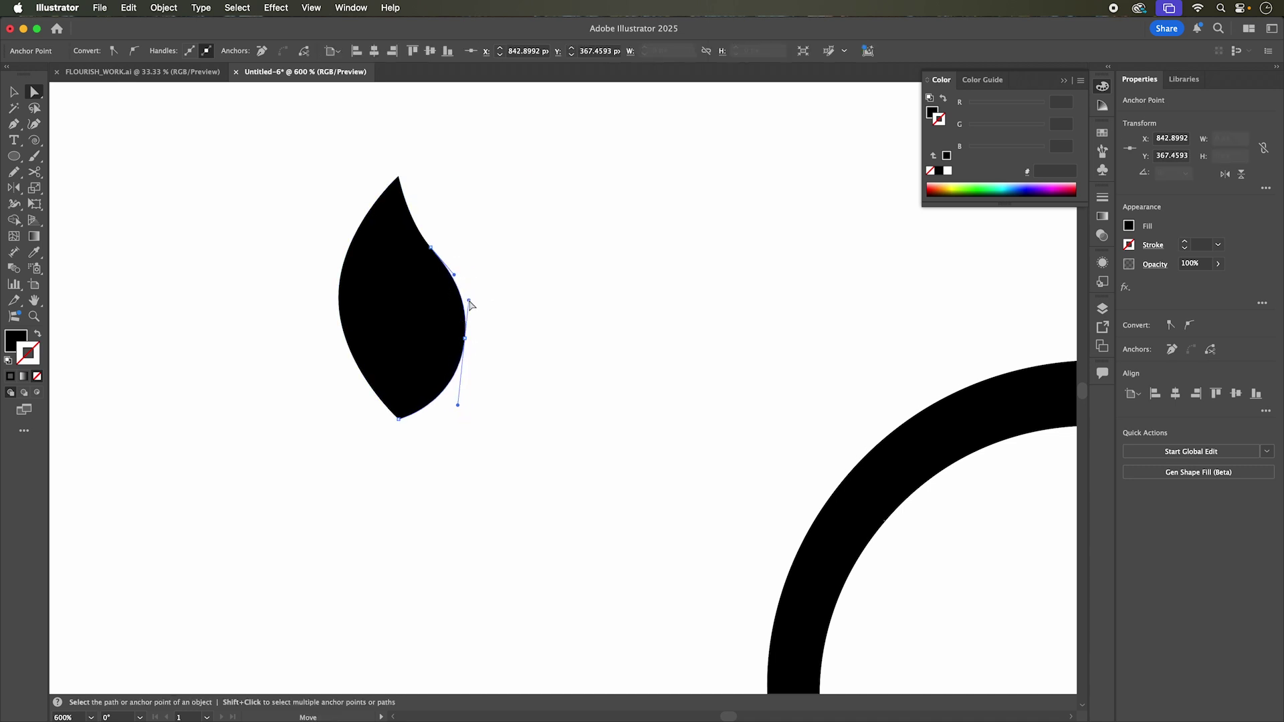
{"action": "left_click", "coordinate": [80, 127]}
{"action": "left_click", "coordinate": [12, 92]}
{"action": "key", "text": "super+minus"}
{"action": "key", "text": "super+minus"}
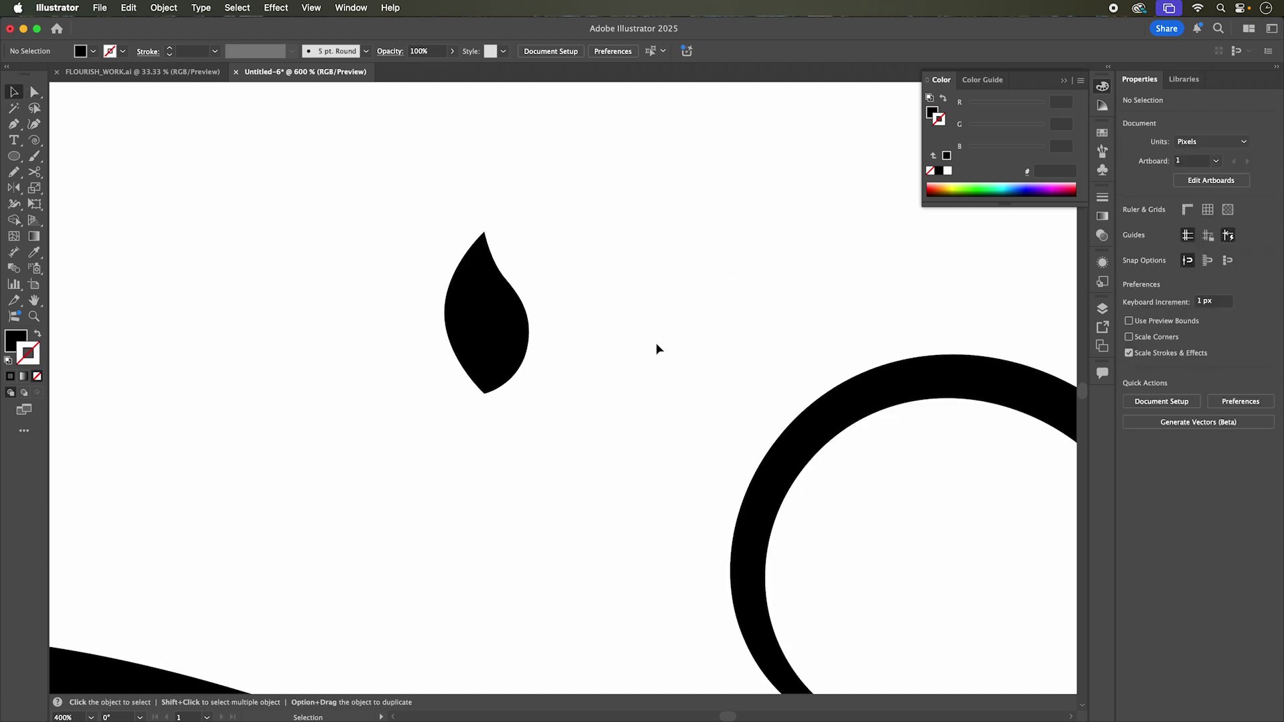
Step: Shrink the leaf to about 22 × 42 px, place it atop the spiral curl and tilt it
{"action": "left_click_drag", "start_coordinate": [549, 356], "coordinate": [666, 364]}
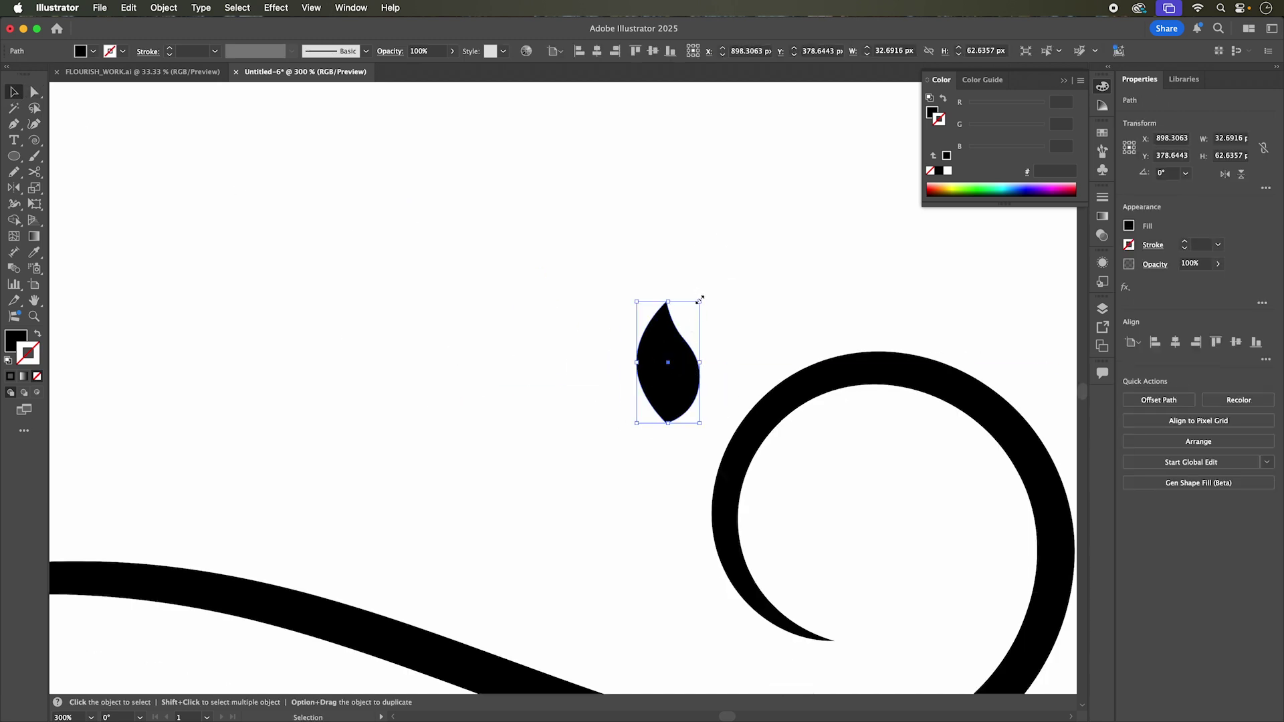
{"action": "left_click_drag", "start_coordinate": [700, 300], "coordinate": [679, 335]}
{"action": "left_click", "coordinate": [676, 395]}
{"action": "left_click_drag", "start_coordinate": [658, 402], "coordinate": [819, 353]}
{"action": "left_click_drag", "start_coordinate": [840, 293], "coordinate": [791, 287]}
{"action": "left_click", "coordinate": [844, 315]}
{"action": "mouse_move", "coordinate": [826, 341]}
{"action": "left_mouse_down"}
{"action": "mouse_move", "coordinate": [799, 358]}
{"action": "mouse_move", "coordinate": [825, 342]}
{"action": "left_mouse_up"}
{"action": "left_click", "coordinate": [886, 280]}
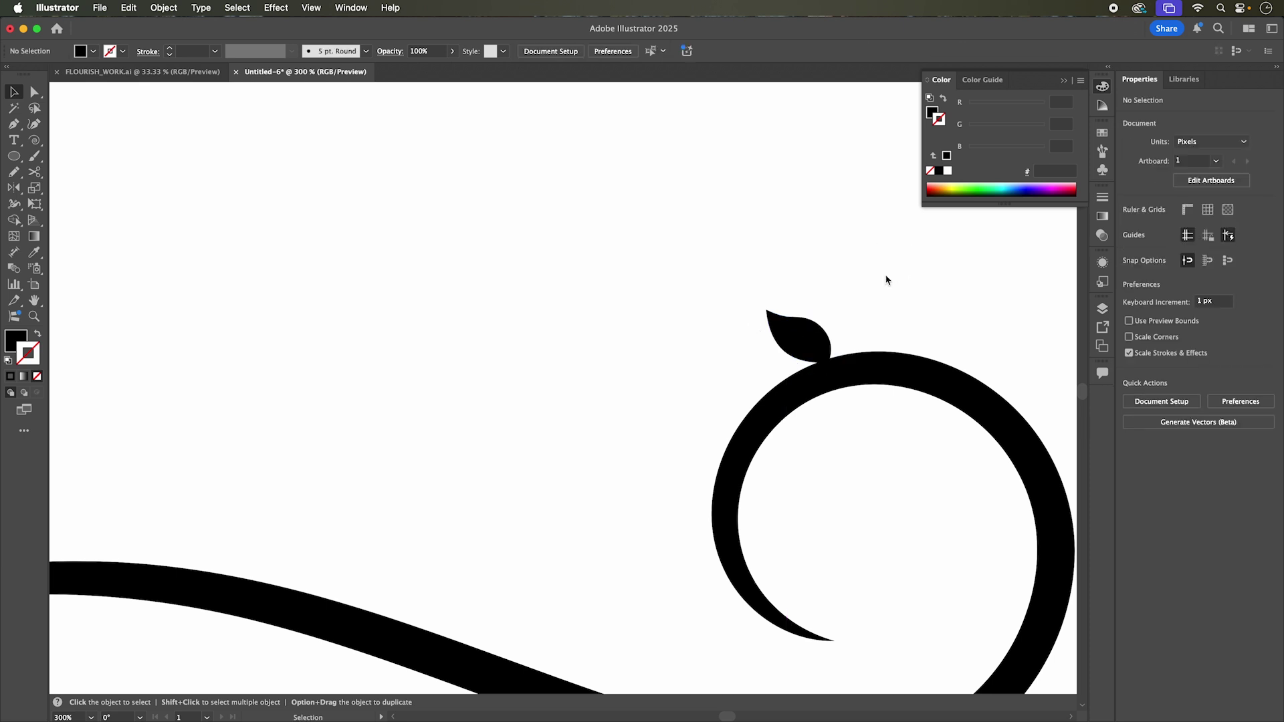
{"action": "scroll", "coordinate": [874, 266], "scroll_direction": "down", "scroll_amount": 5}
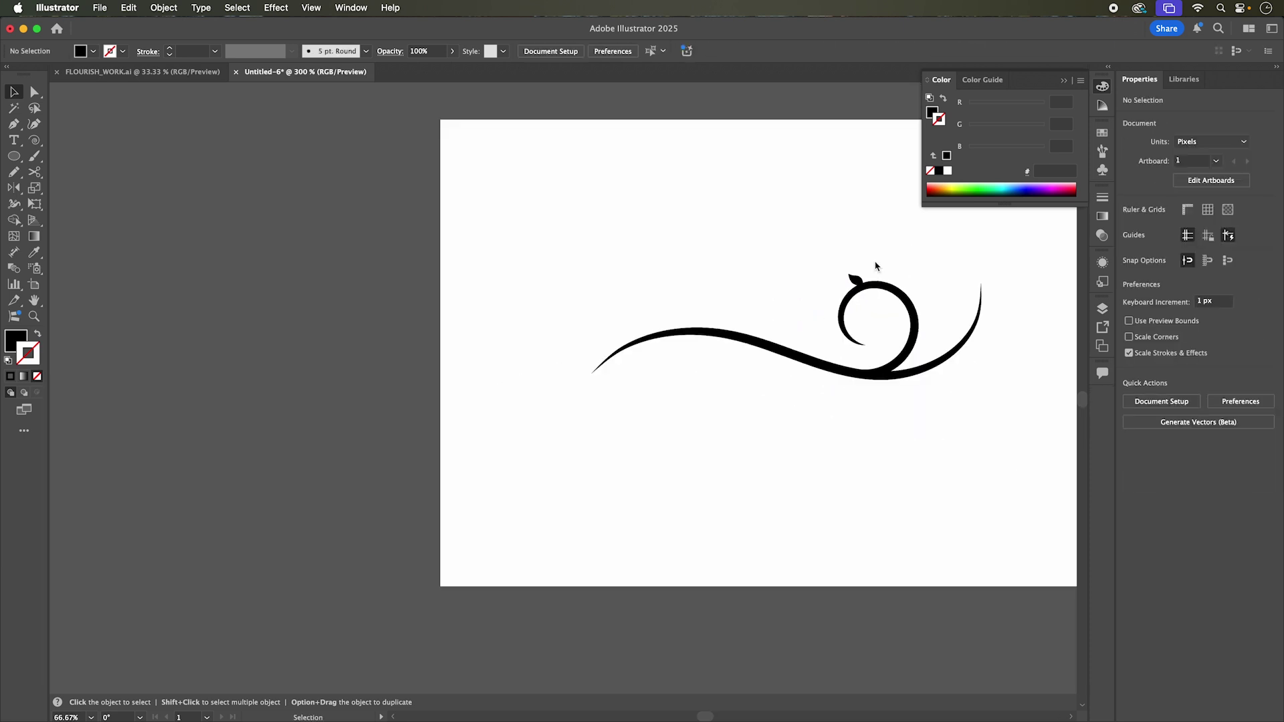
{"action": "scroll", "coordinate": [866, 401], "scroll_direction": "right", "scroll_amount": 4}
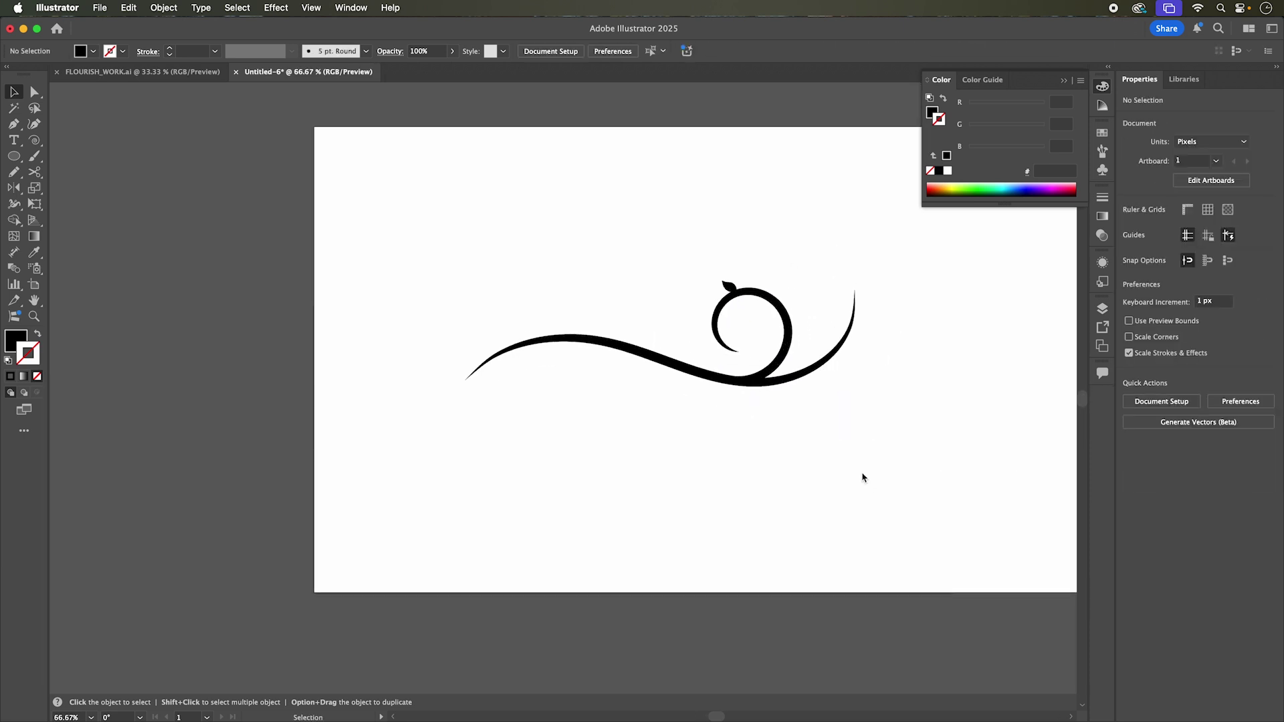
{"action": "scroll", "coordinate": [846, 439], "scroll_direction": "up", "scroll_amount": 2}
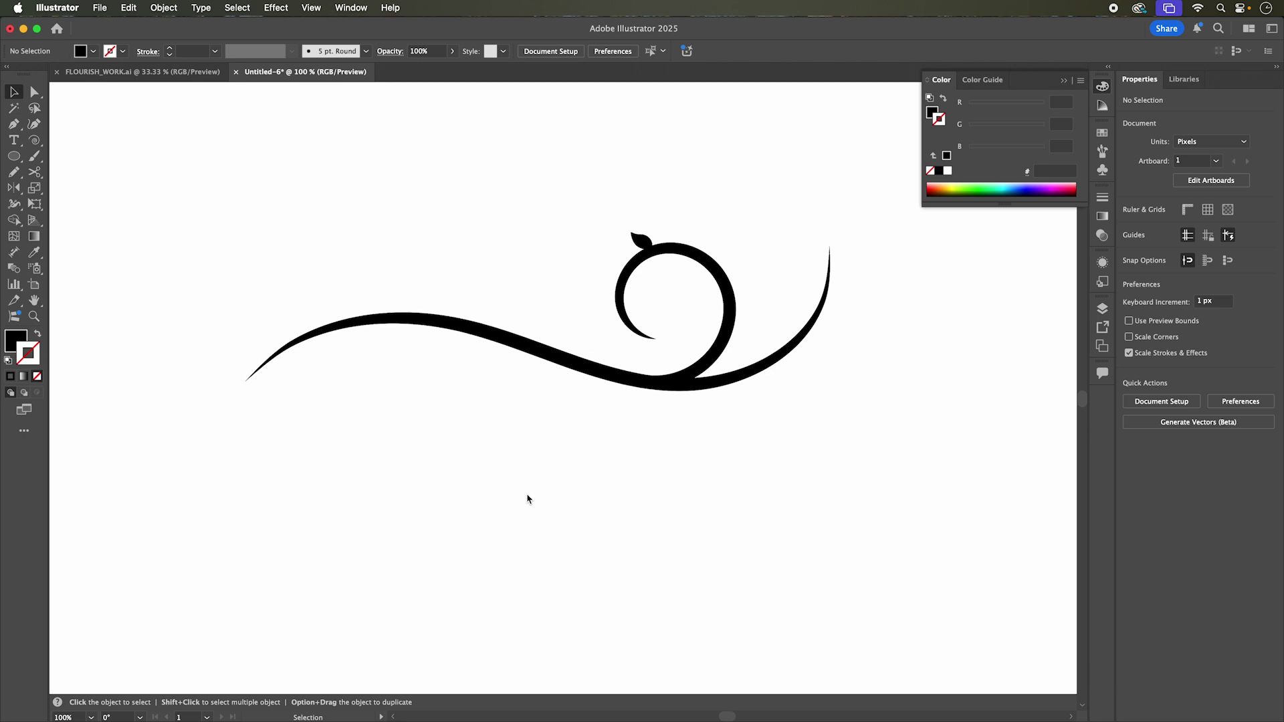
Step: Draw a long pencil curve beneath the main swoop, redrawing the first attempt
{"action": "left_click", "coordinate": [14, 172]}
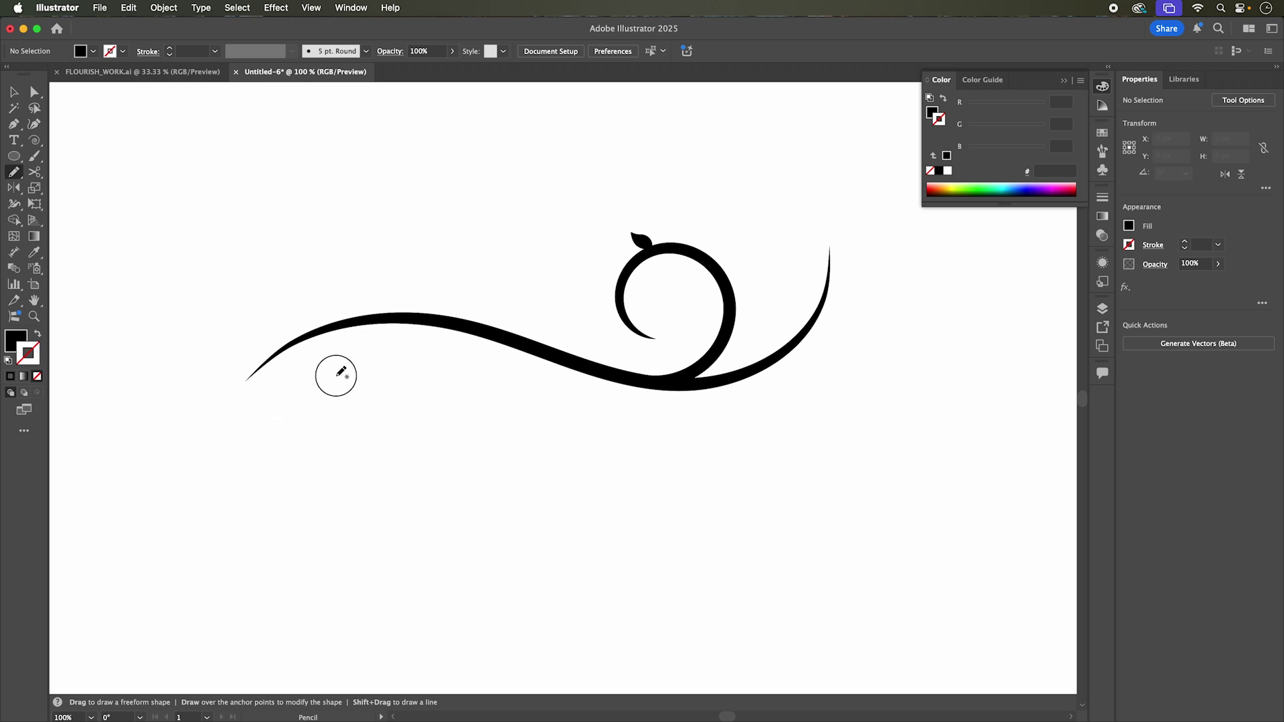
{"action": "left_click_drag", "start_coordinate": [489, 444], "coordinate": [259, 401]}
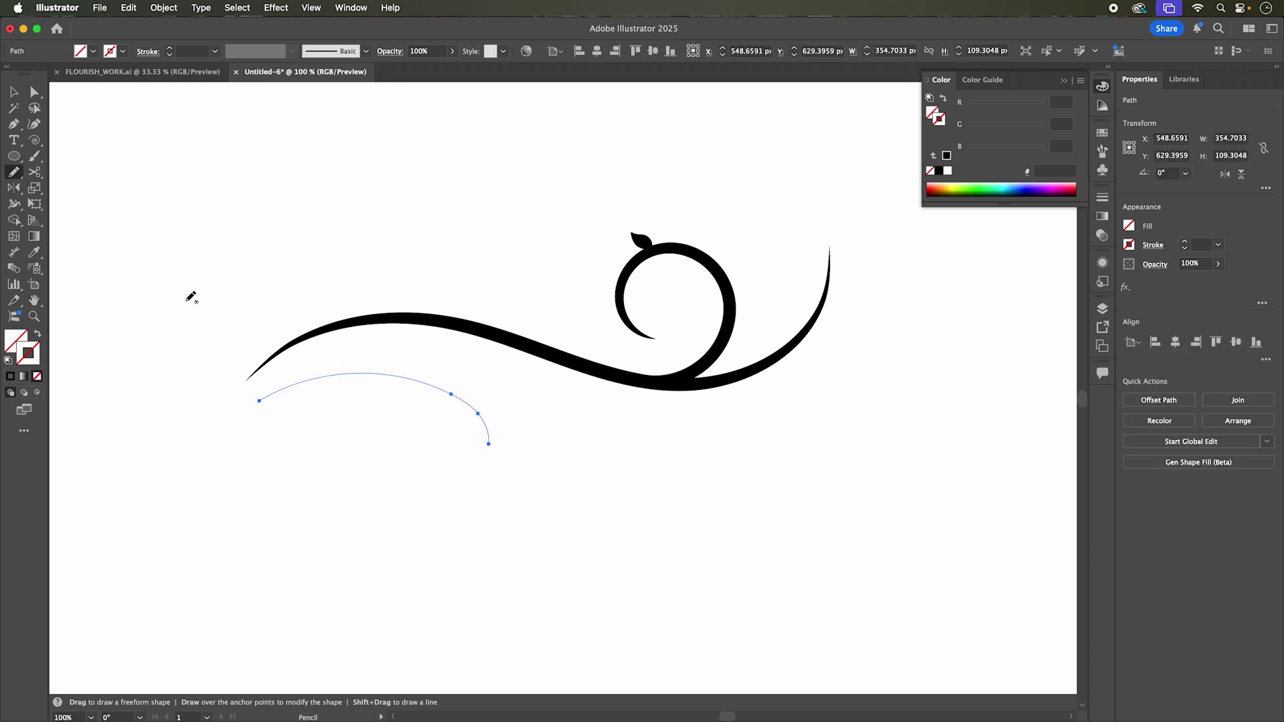
{"action": "key", "text": "cmd+z"}
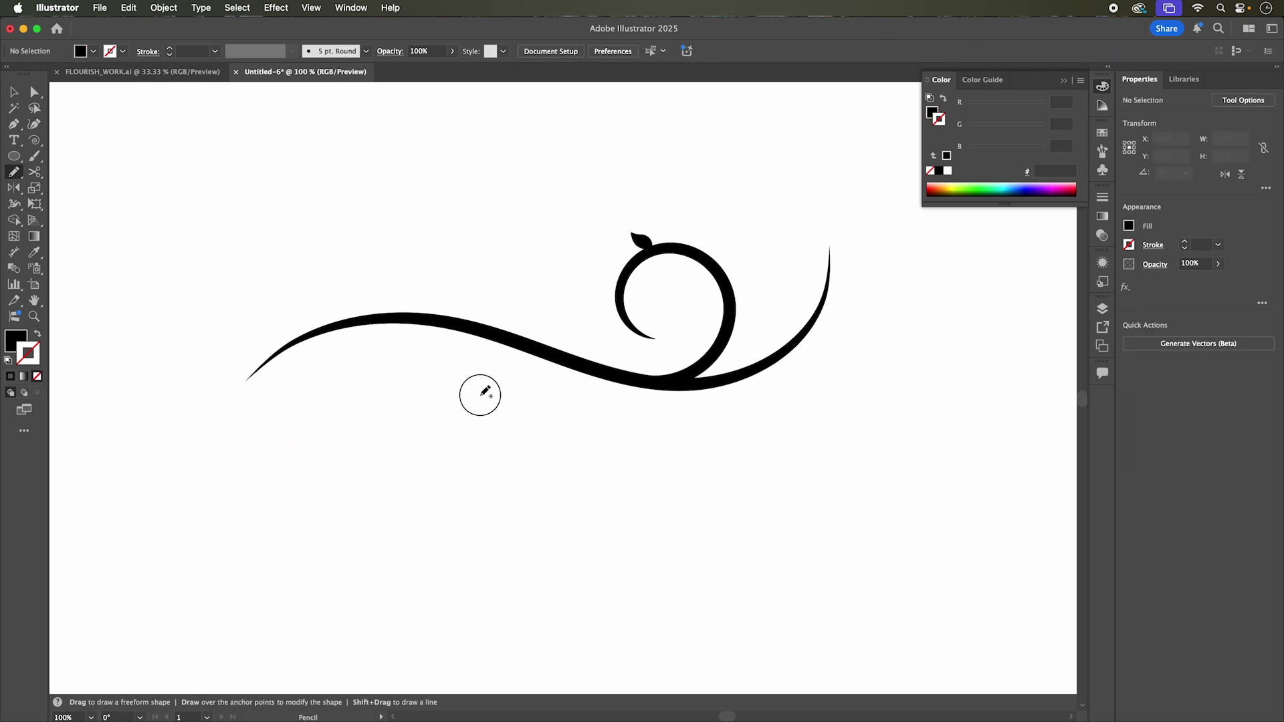
{"action": "left_click_drag", "start_coordinate": [452, 549], "coordinate": [257, 401]}
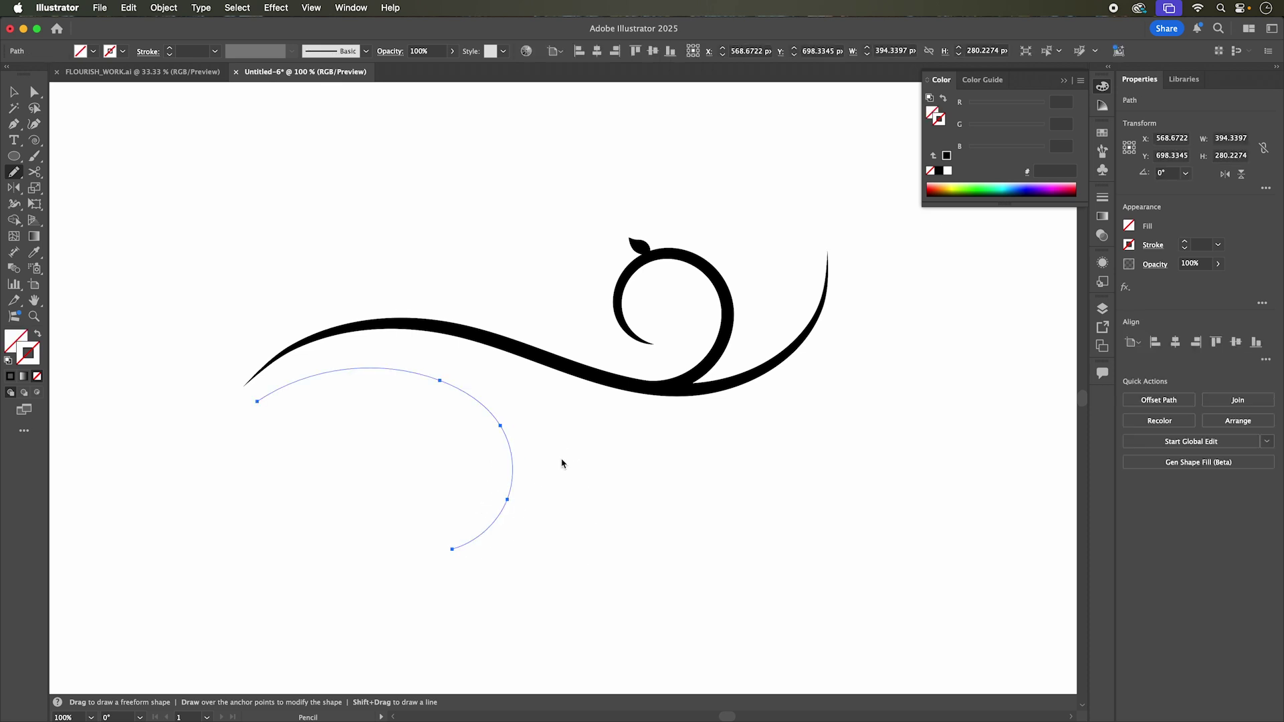
Step: Copy the flourish's 22 pt black stroke onto the curve and apply Width Profile 1
{"action": "key", "text": "i"}
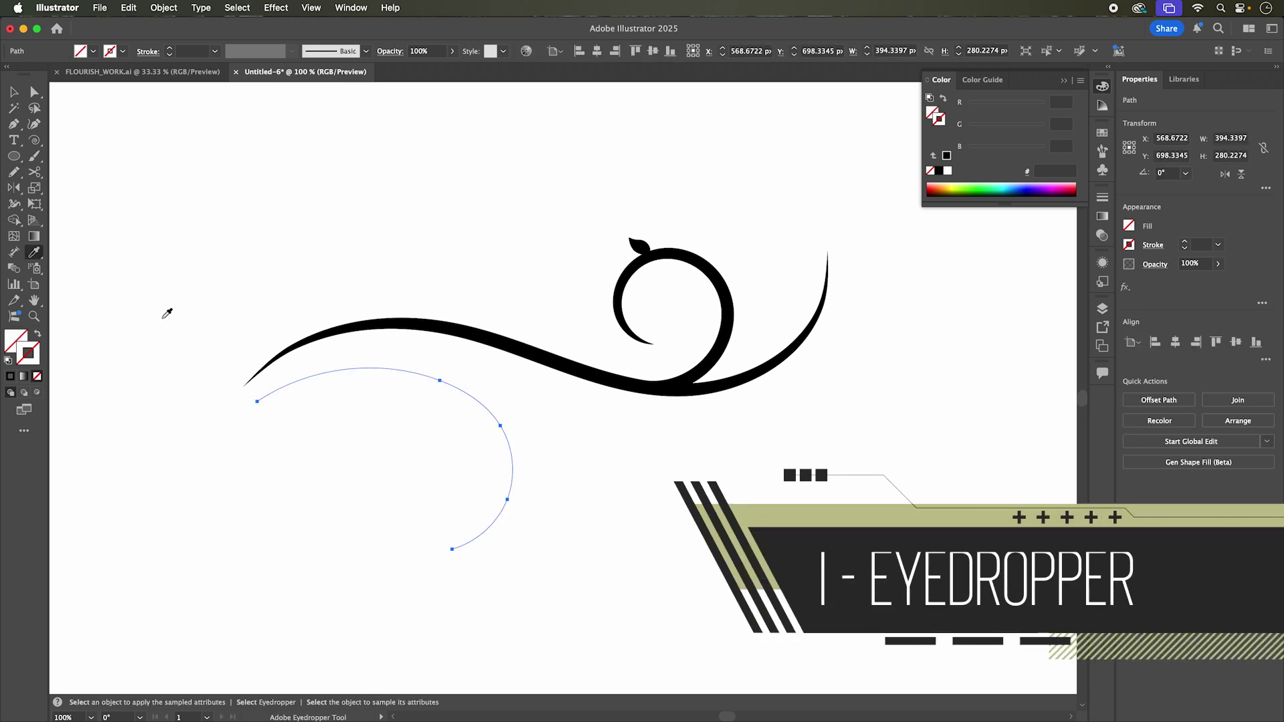
{"action": "left_click", "coordinate": [505, 338]}
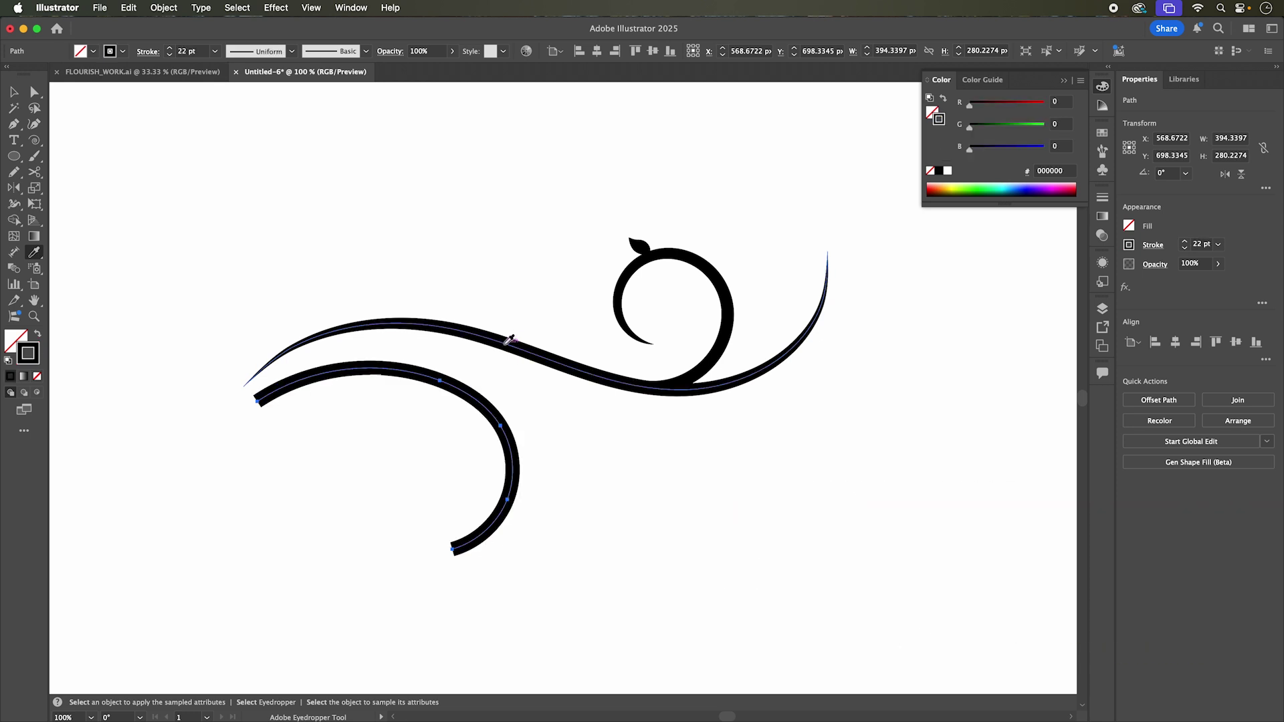
{"action": "left_click", "coordinate": [1100, 200]}
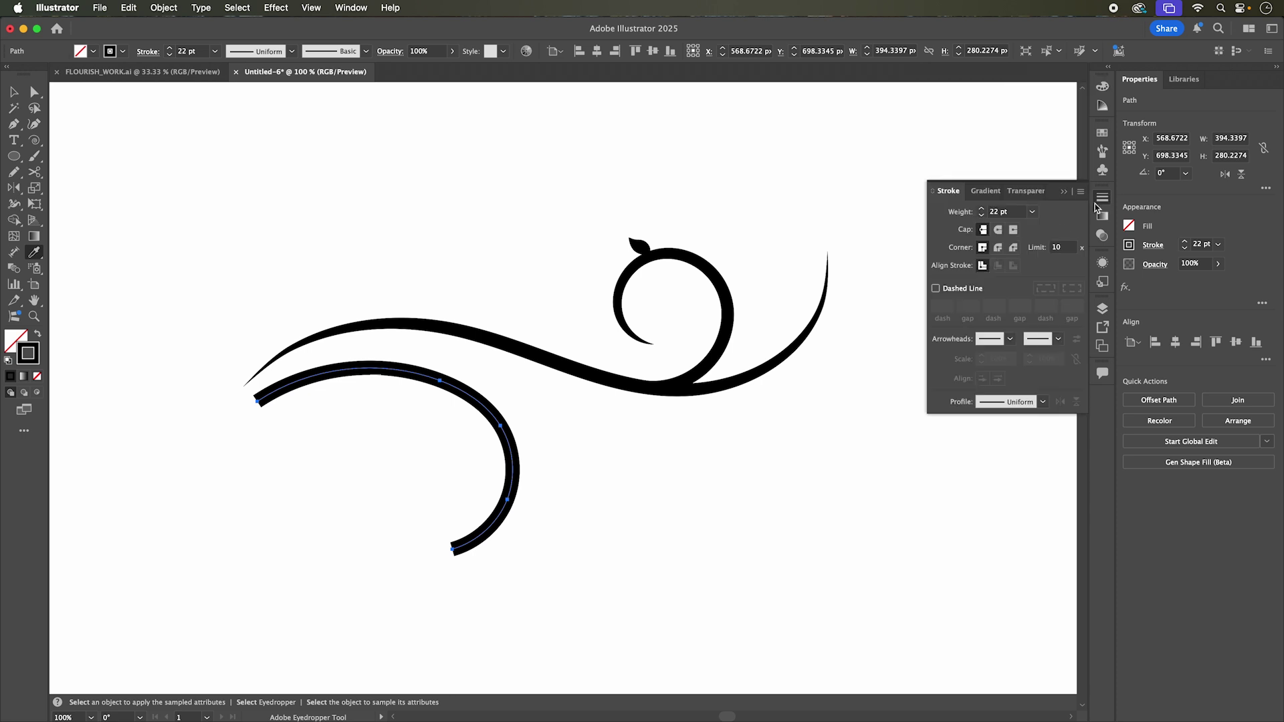
{"action": "left_click", "coordinate": [1003, 403]}
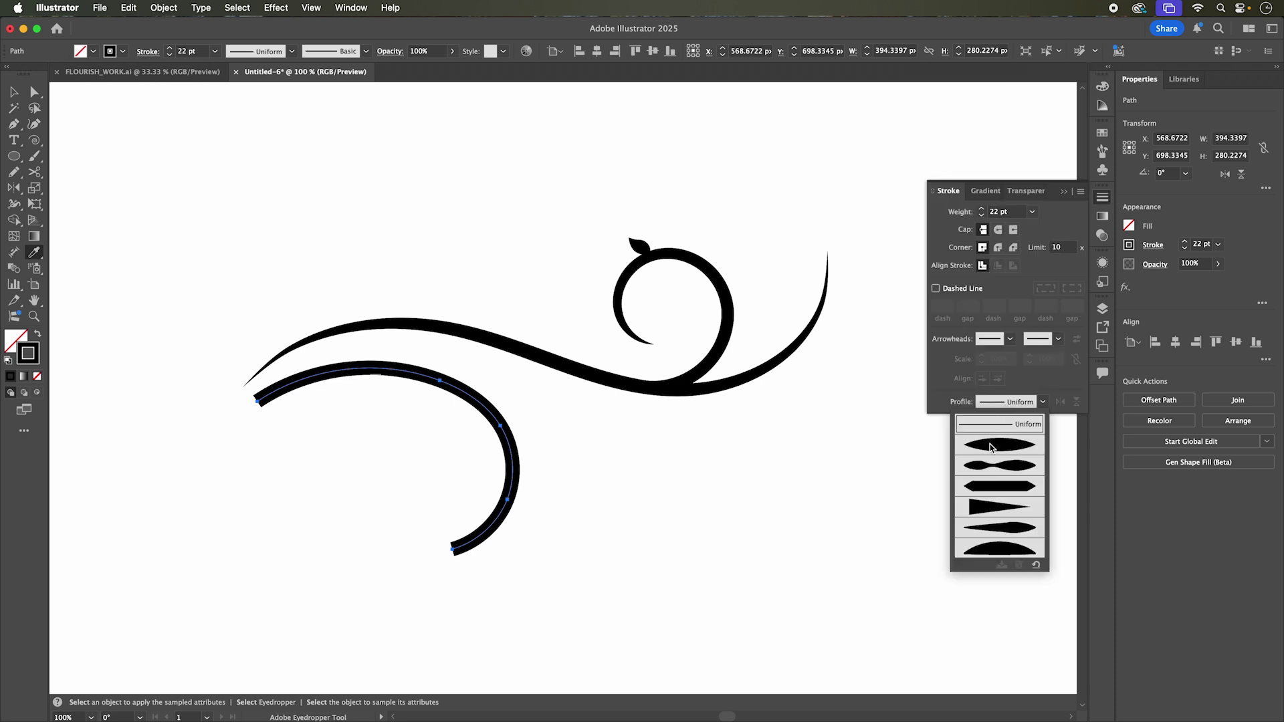
{"action": "left_click", "coordinate": [992, 449]}
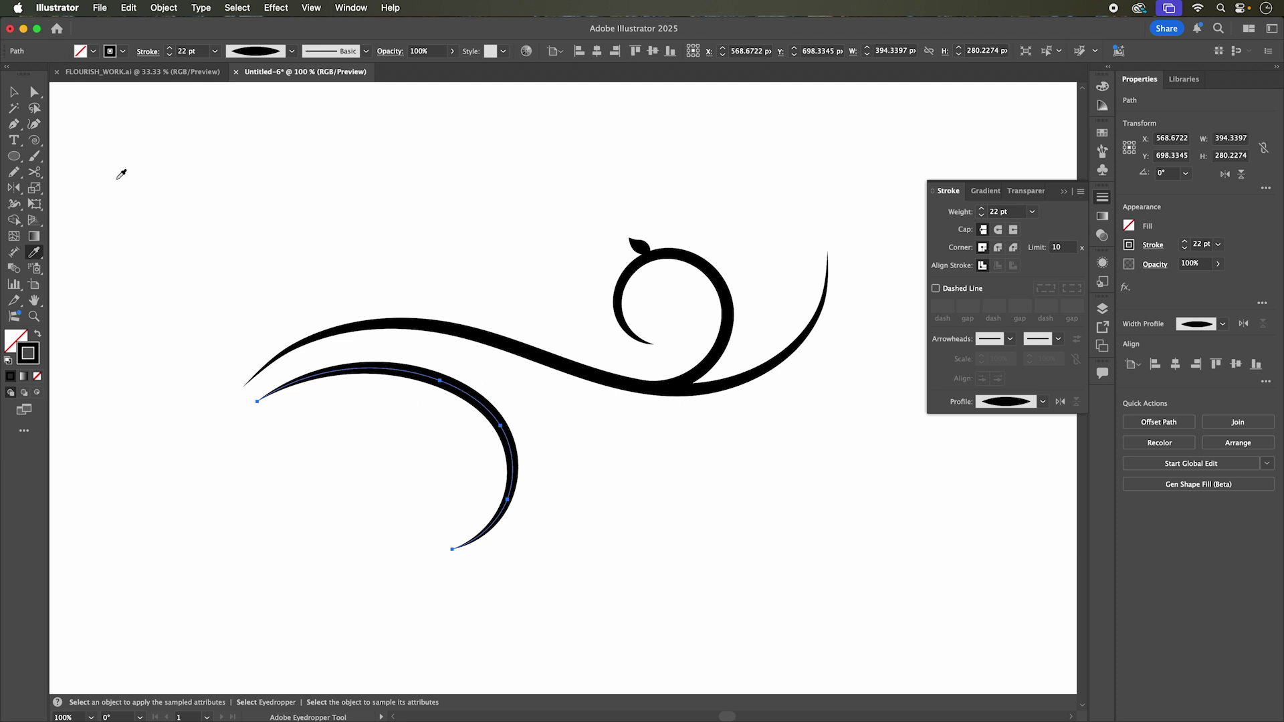
Step: Nudge the lower curve slightly to the left
{"action": "key", "text": "v"}
{"action": "left_click", "coordinate": [367, 134]}
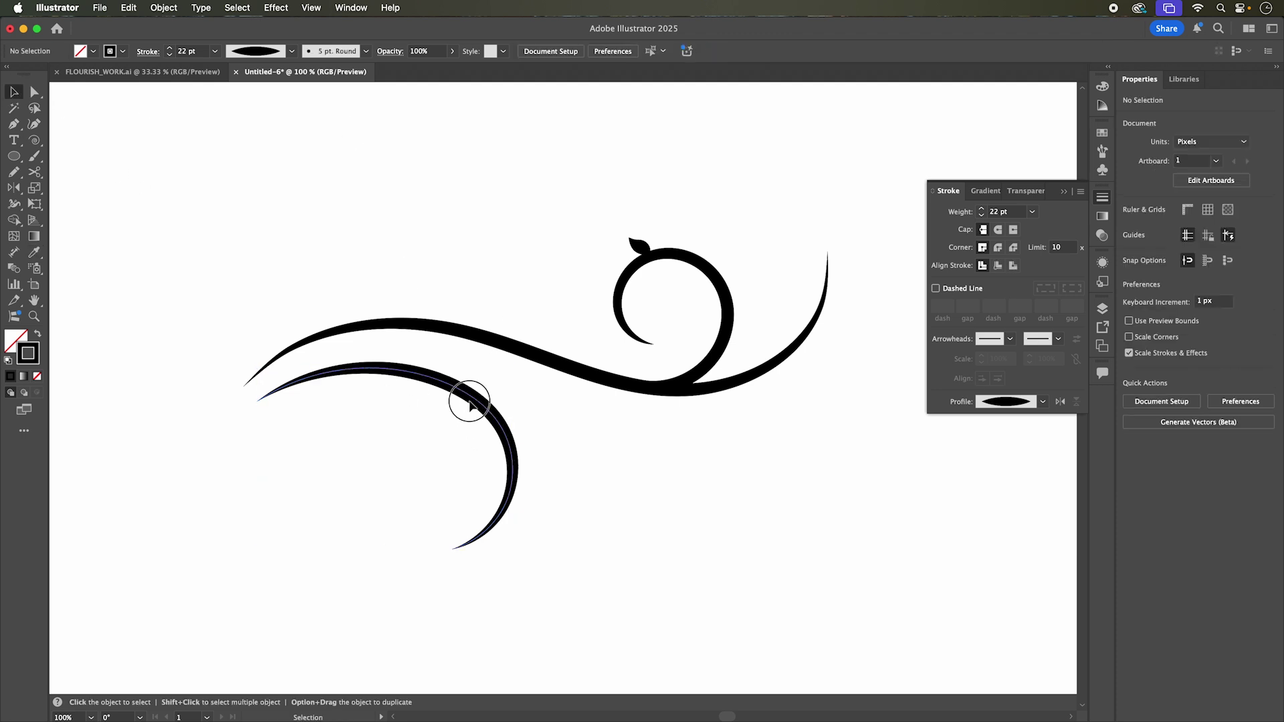
{"action": "left_click_drag", "start_coordinate": [470, 402], "coordinate": [460, 402]}
{"action": "left_click", "coordinate": [729, 602]}
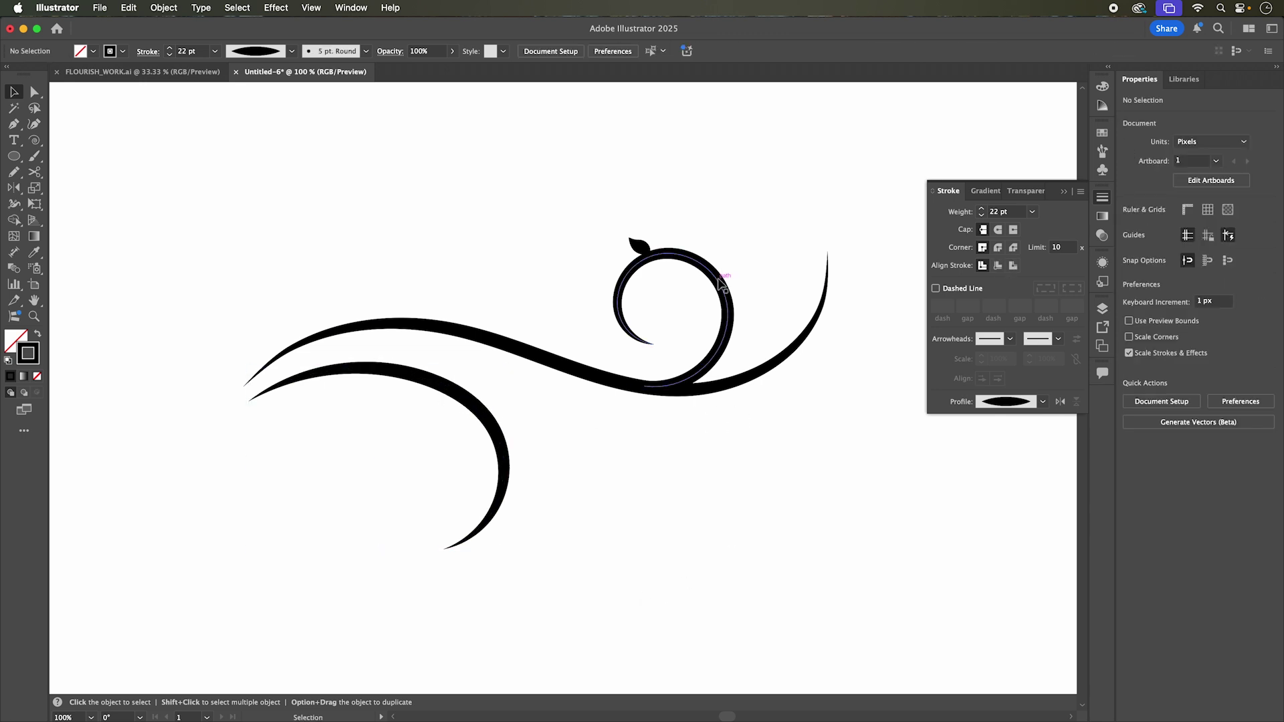
Step: Duplicate the spiral down to the left and mirror the copy with Object > Transform > Reflect
{"action": "left_click_drag", "start_coordinate": [717, 282], "coordinate": [405, 462]}
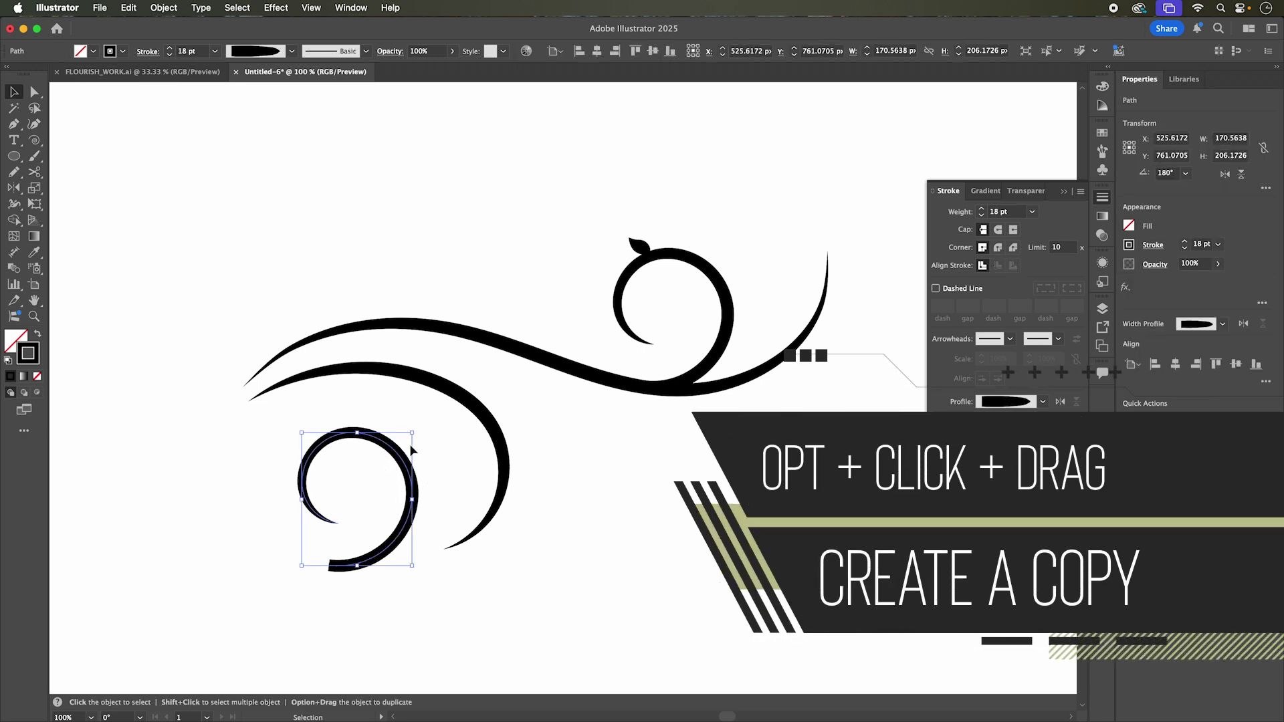
{"action": "left_click", "coordinate": [164, 7]}
{"action": "mouse_move", "coordinate": [220, 27]}
{"action": "left_click", "coordinate": [331, 79]}
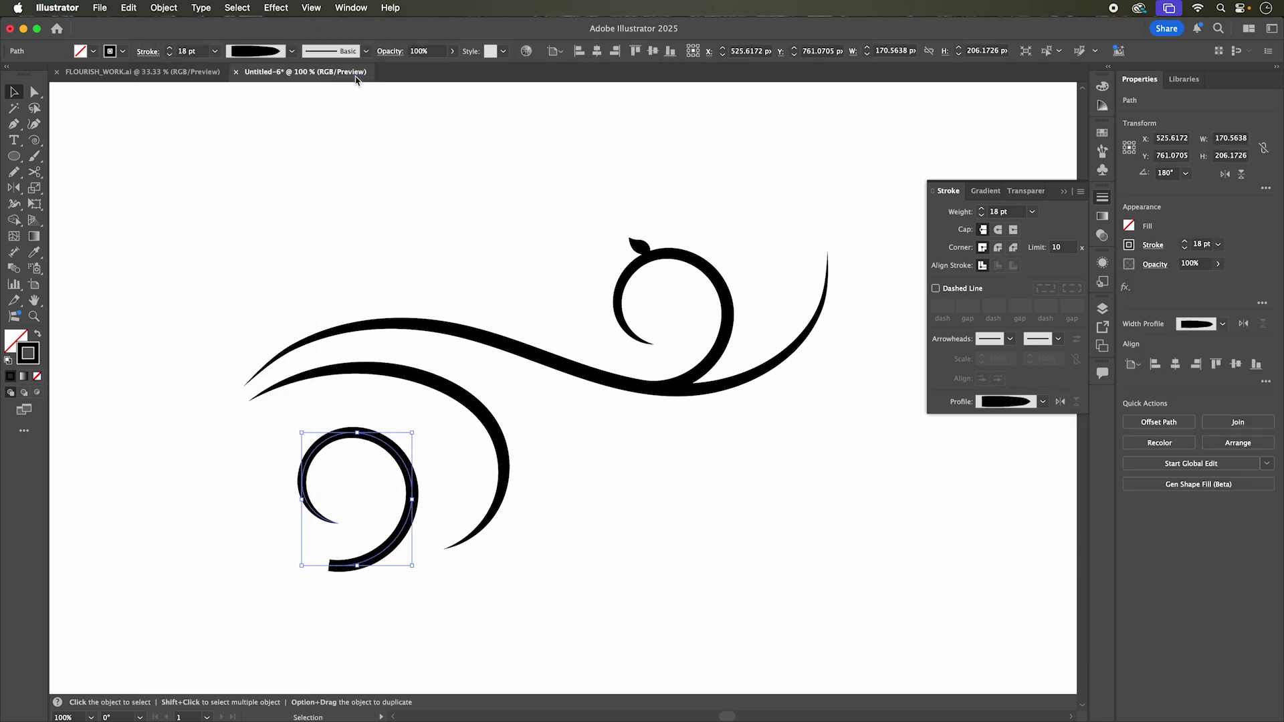
{"action": "left_click", "coordinate": [318, 408]}
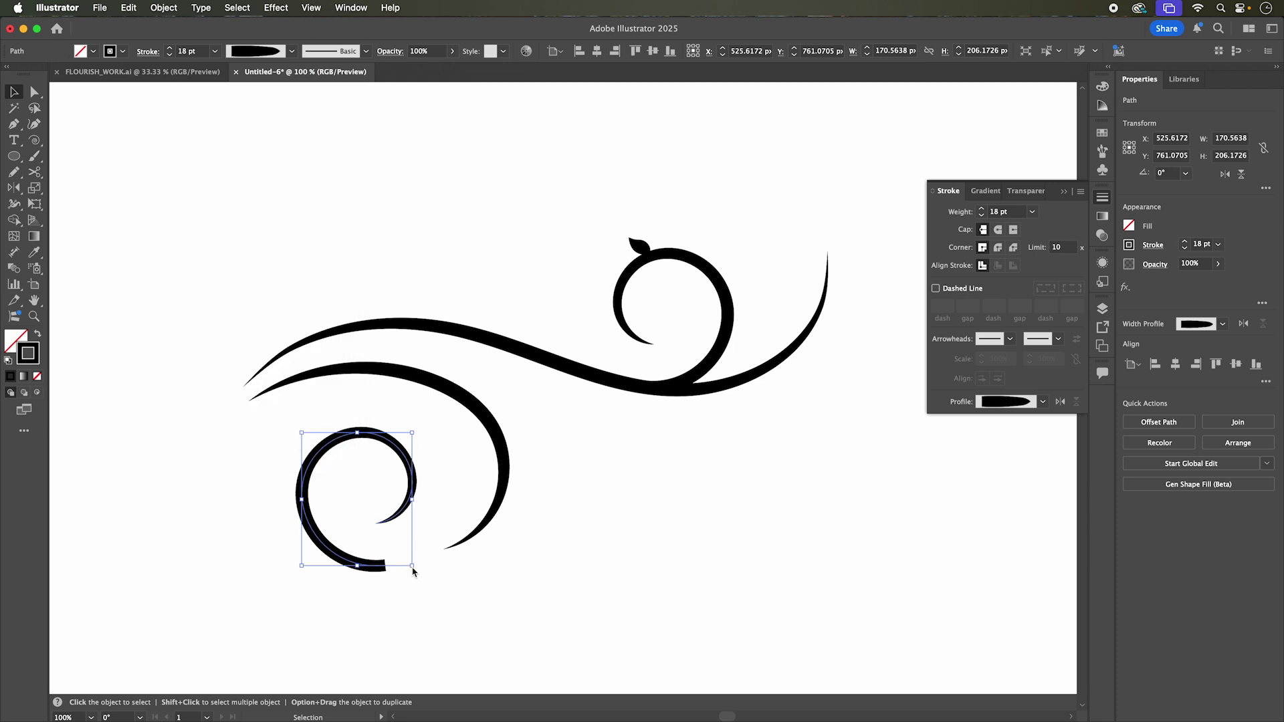
Step: Scale the spiral copy to about two thirds, rotate it about 143° and place it inside the lower curve
{"action": "left_click_drag", "start_coordinate": [413, 568], "coordinate": [376, 521]}
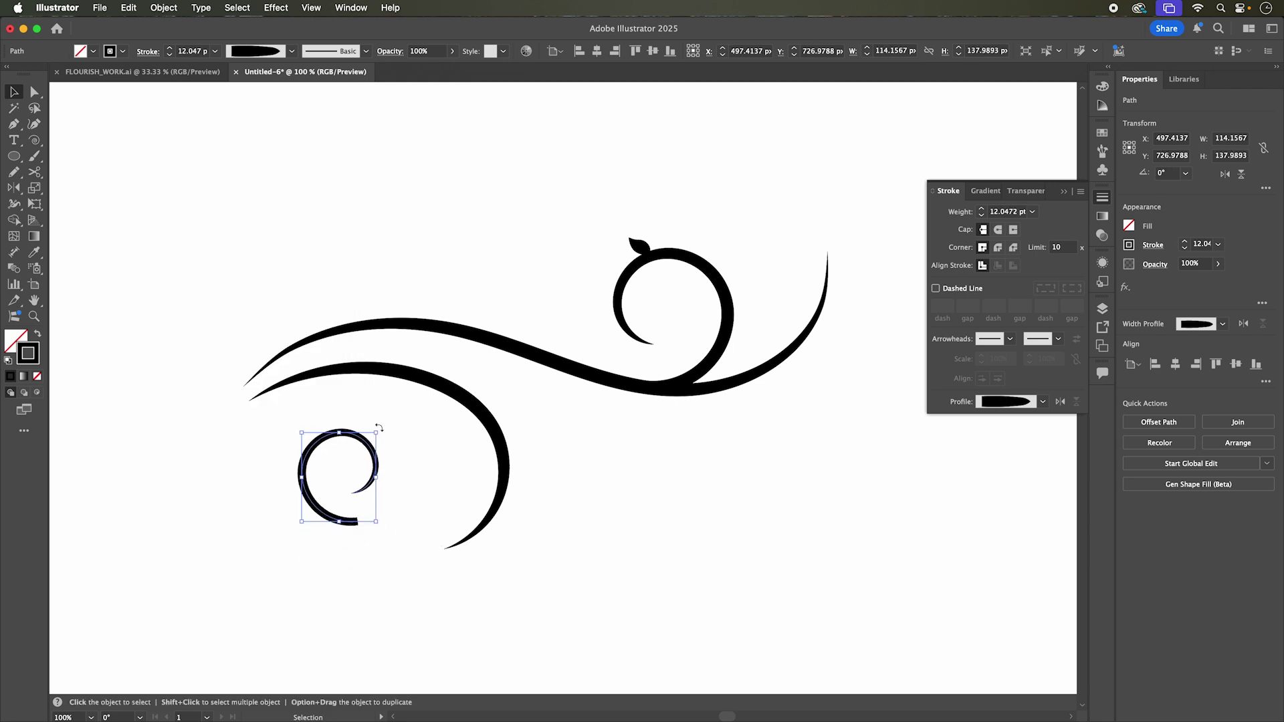
{"action": "left_click_drag", "start_coordinate": [378, 427], "coordinate": [252, 501]}
{"action": "left_click", "coordinate": [594, 491]}
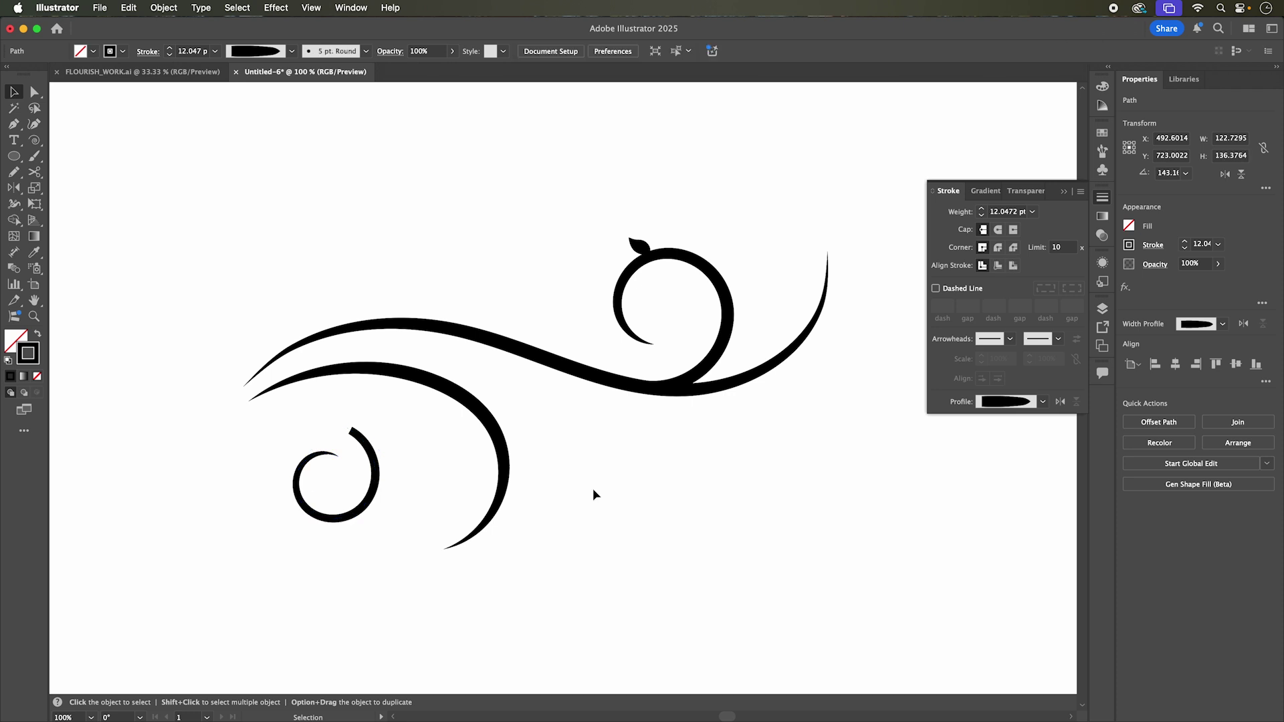
{"action": "left_click_drag", "start_coordinate": [369, 462], "coordinate": [479, 425]}
{"action": "left_click", "coordinate": [597, 480]}
{"action": "key", "text": "super+equal"}
{"action": "key", "text": "super+equal"}
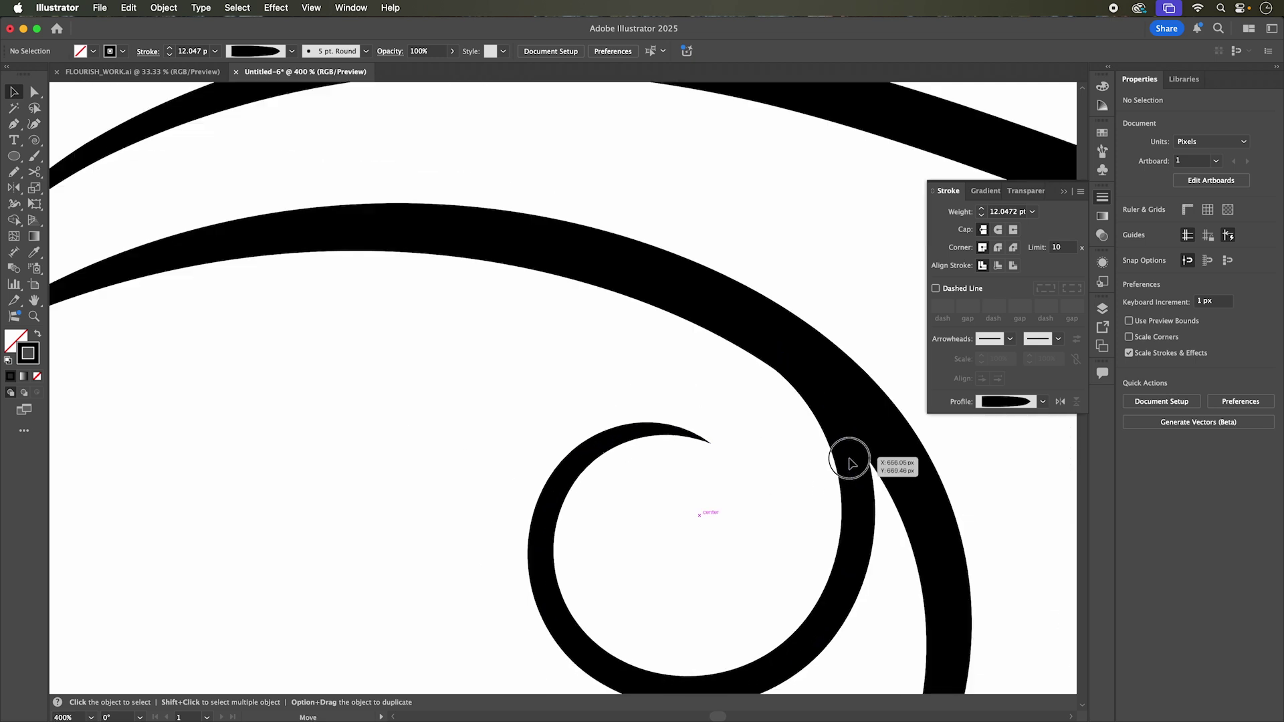
{"action": "left_click", "coordinate": [850, 460]}
{"action": "left_click", "coordinate": [724, 460]}
{"action": "key", "text": "super+minus"}
{"action": "key", "text": "super+minus"}
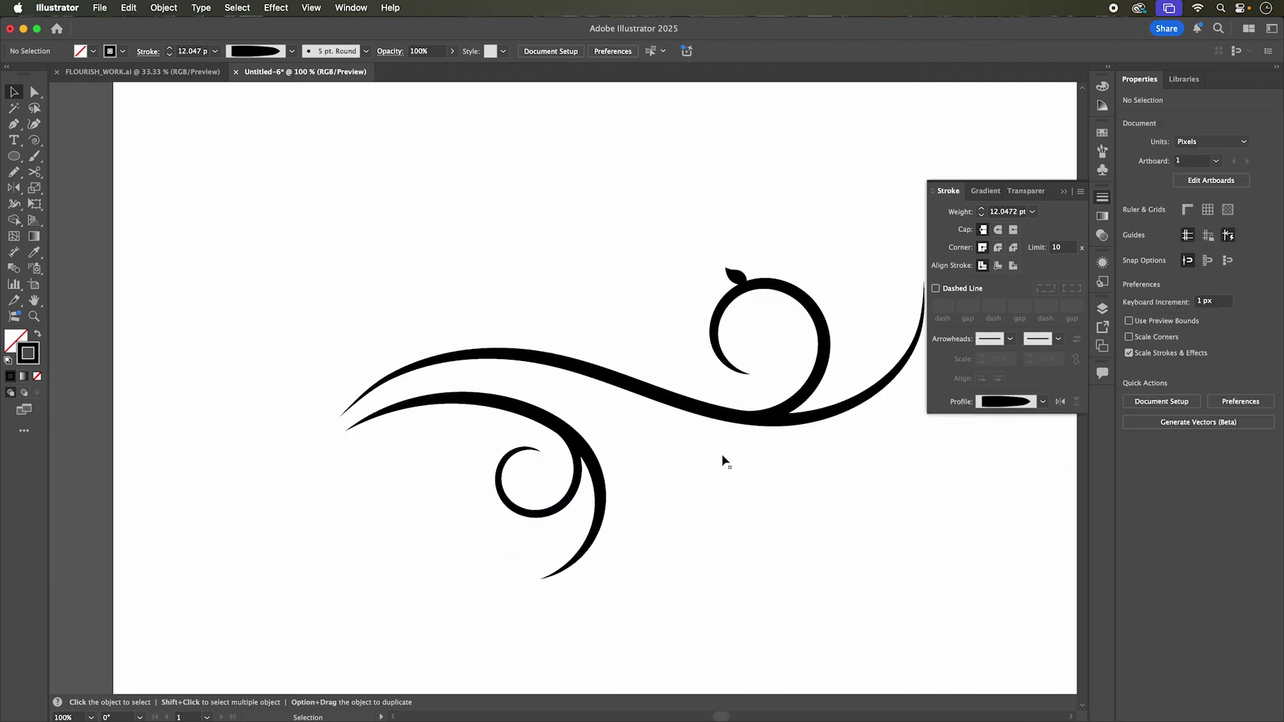
Step: Duplicate the leaf, shrink the copy and place it on the small spiral's tip
{"action": "left_click_drag", "start_coordinate": [714, 275], "coordinate": [460, 543]}
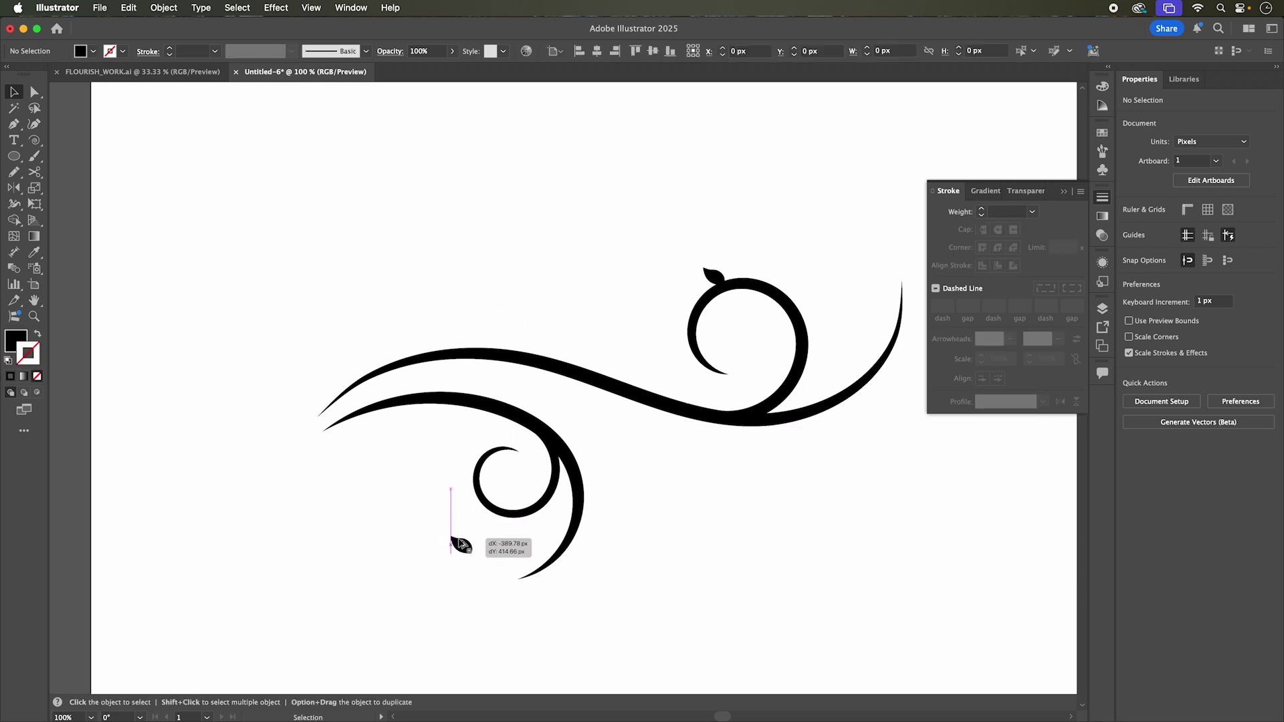
{"action": "scroll", "coordinate": [479, 552], "scroll_direction": "up", "scroll_amount": 3}
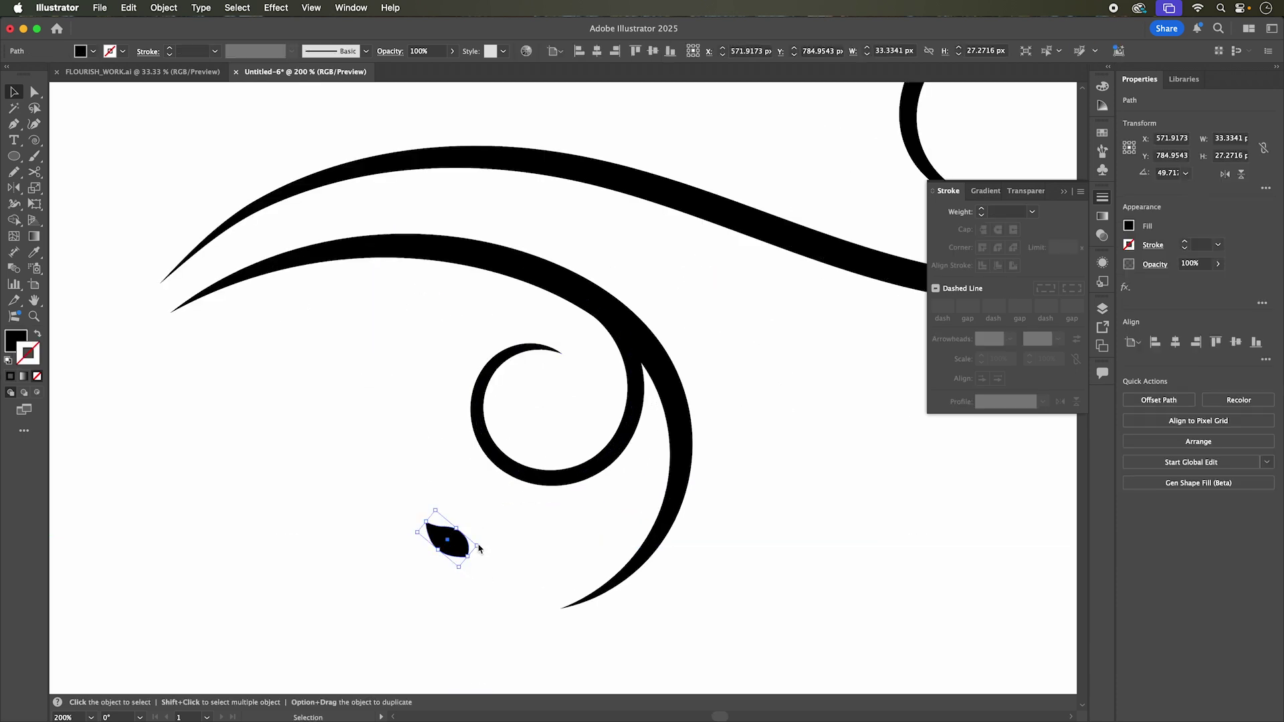
{"action": "left_click_drag", "start_coordinate": [479, 548], "coordinate": [459, 540]}
{"action": "left_click", "coordinate": [468, 511]}
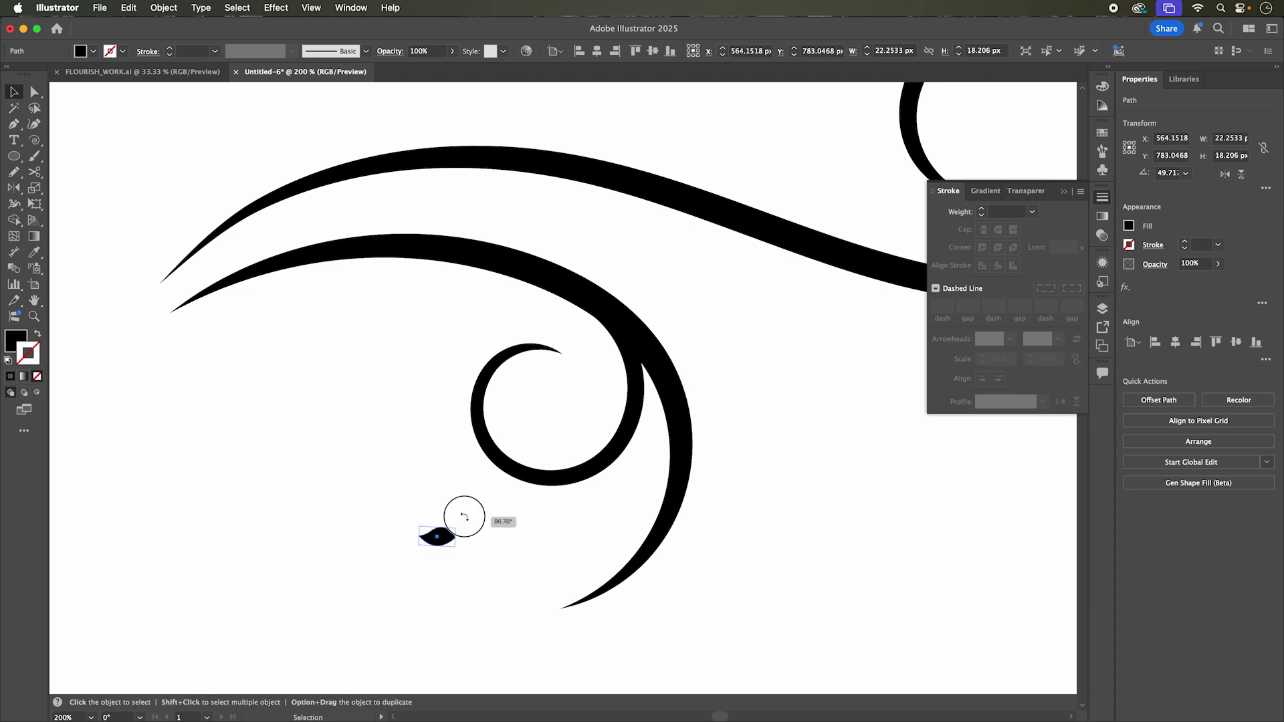
{"action": "left_click_drag", "start_coordinate": [446, 547], "coordinate": [501, 482]}
{"action": "key", "text": "super+0"}
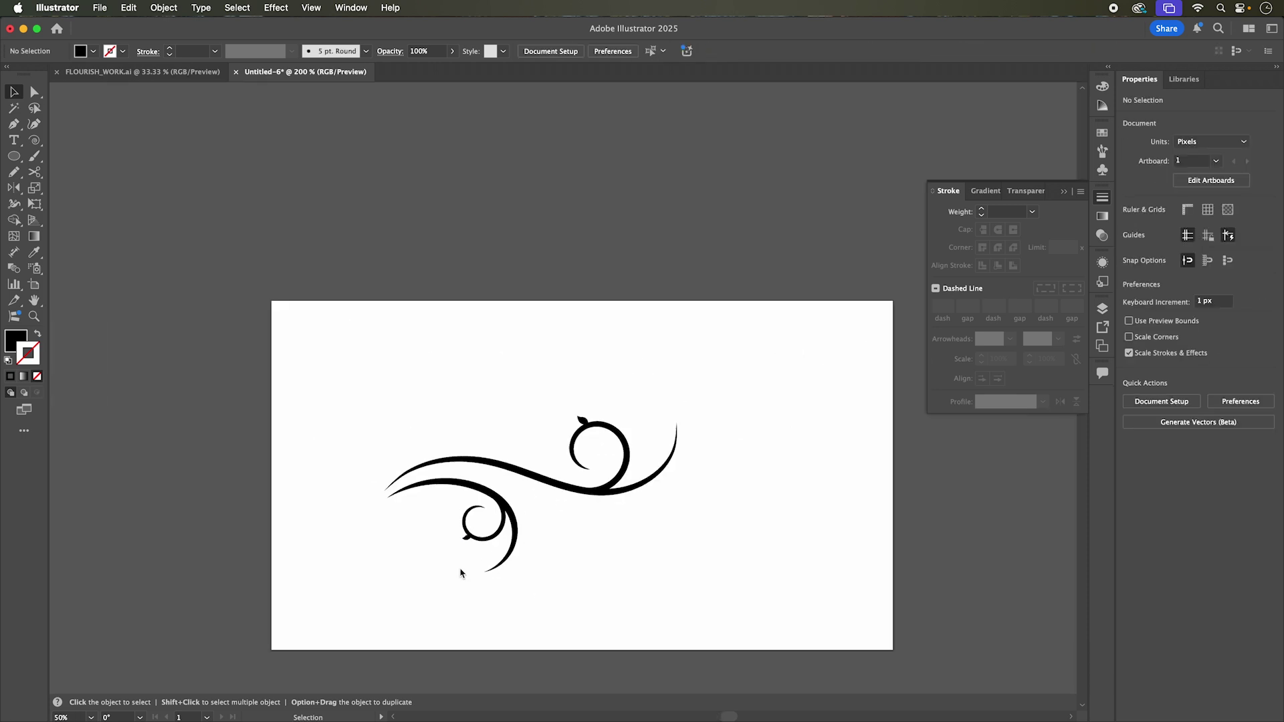
{"action": "scroll", "coordinate": [465, 575], "scroll_direction": "up", "scroll_amount": 1}
{"action": "scroll", "coordinate": [479, 592], "scroll_direction": "right", "scroll_amount": 5}
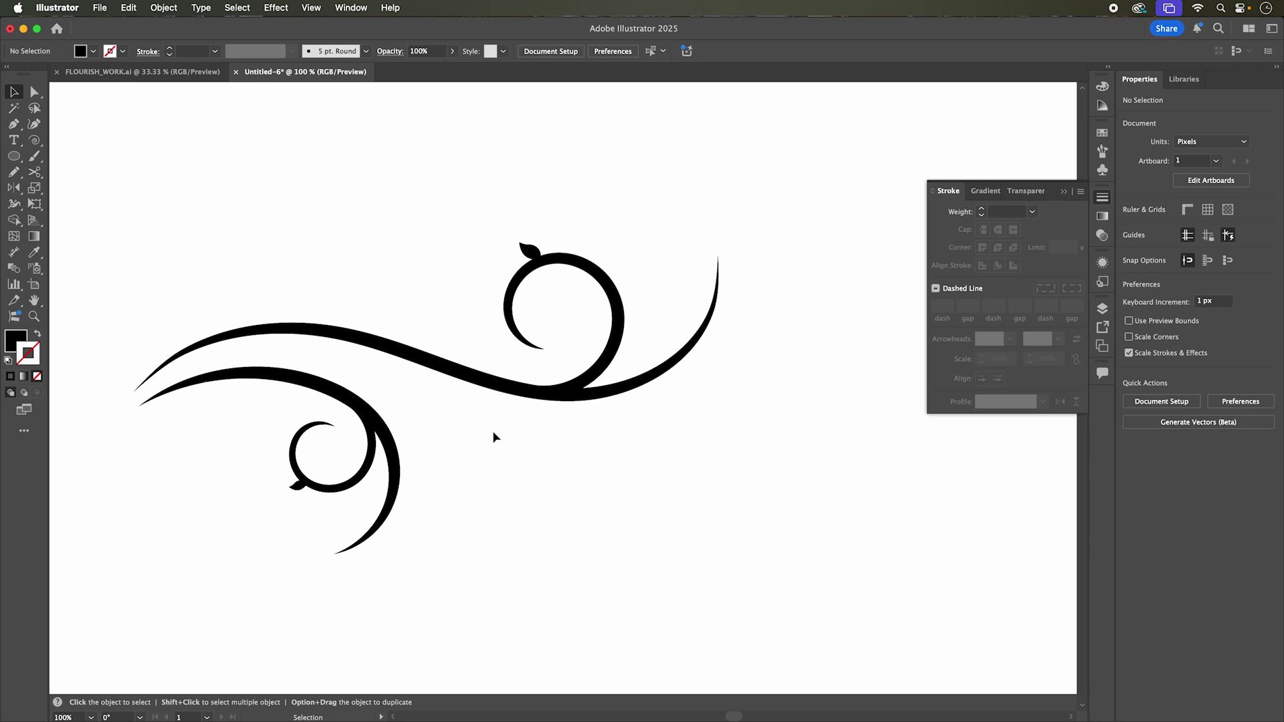
{"action": "left_click", "coordinate": [430, 370]}
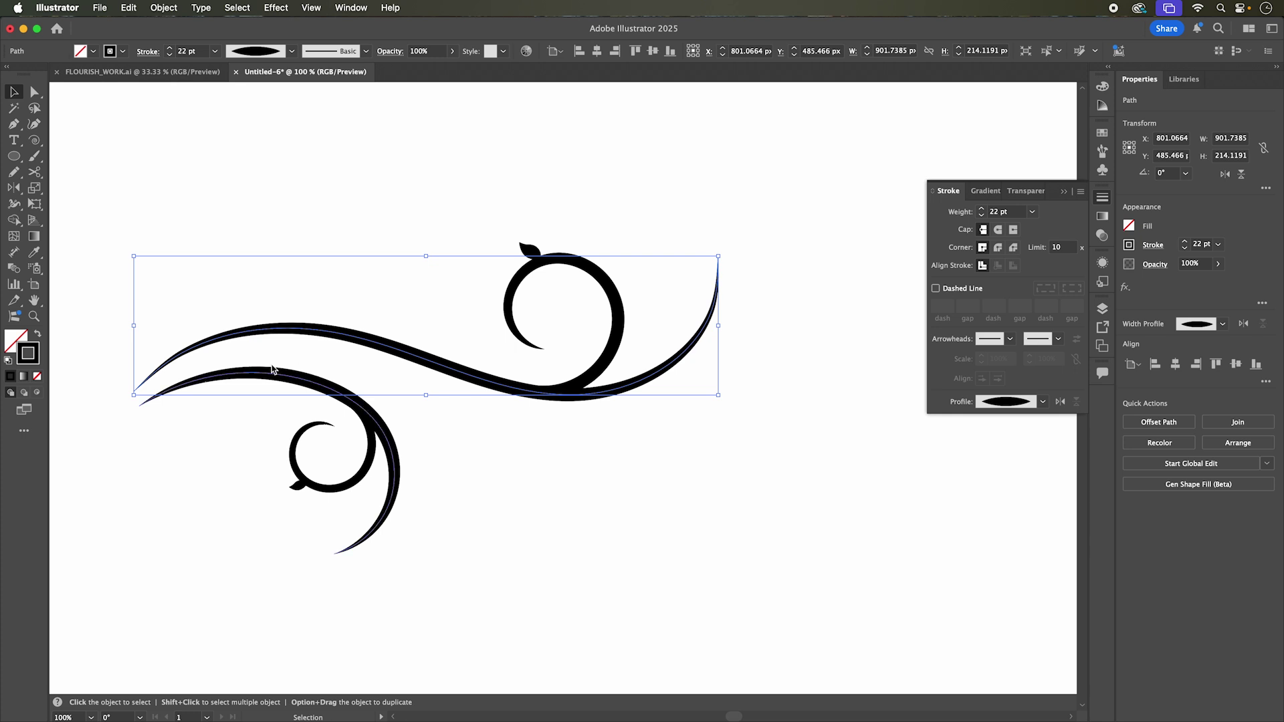
{"action": "left_click", "coordinate": [482, 445]}
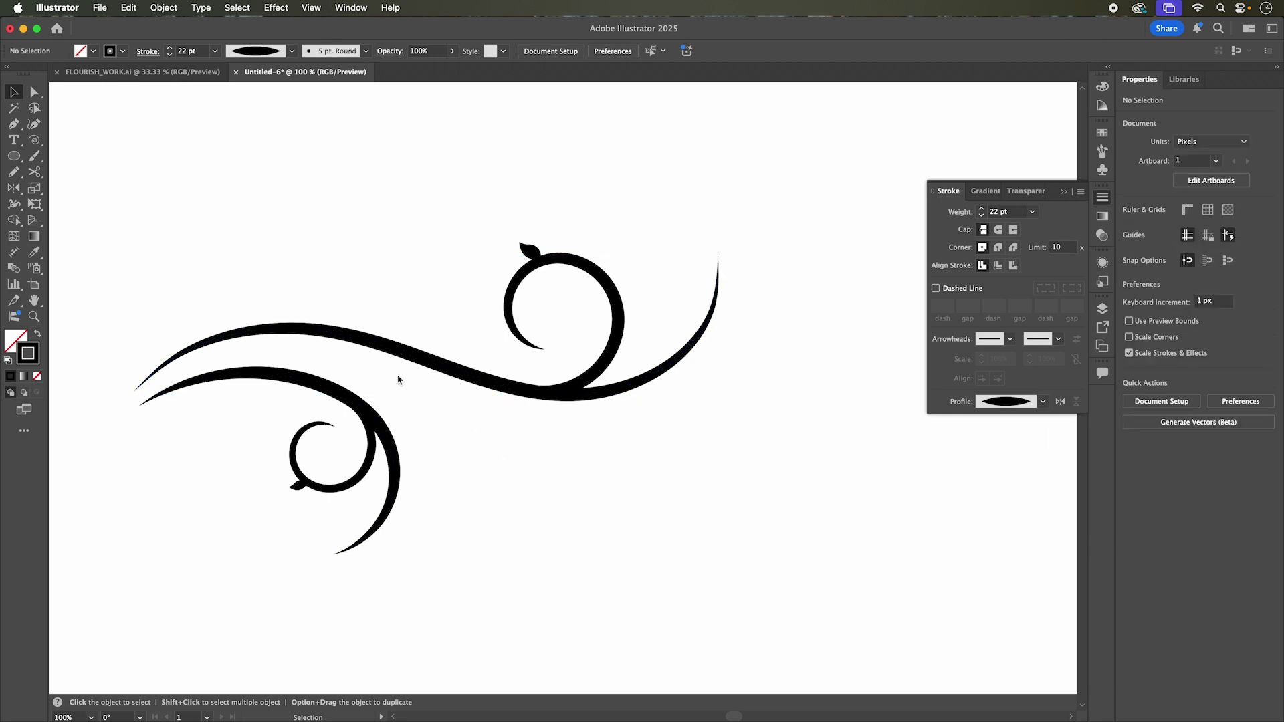
{"action": "key", "text": "n"}
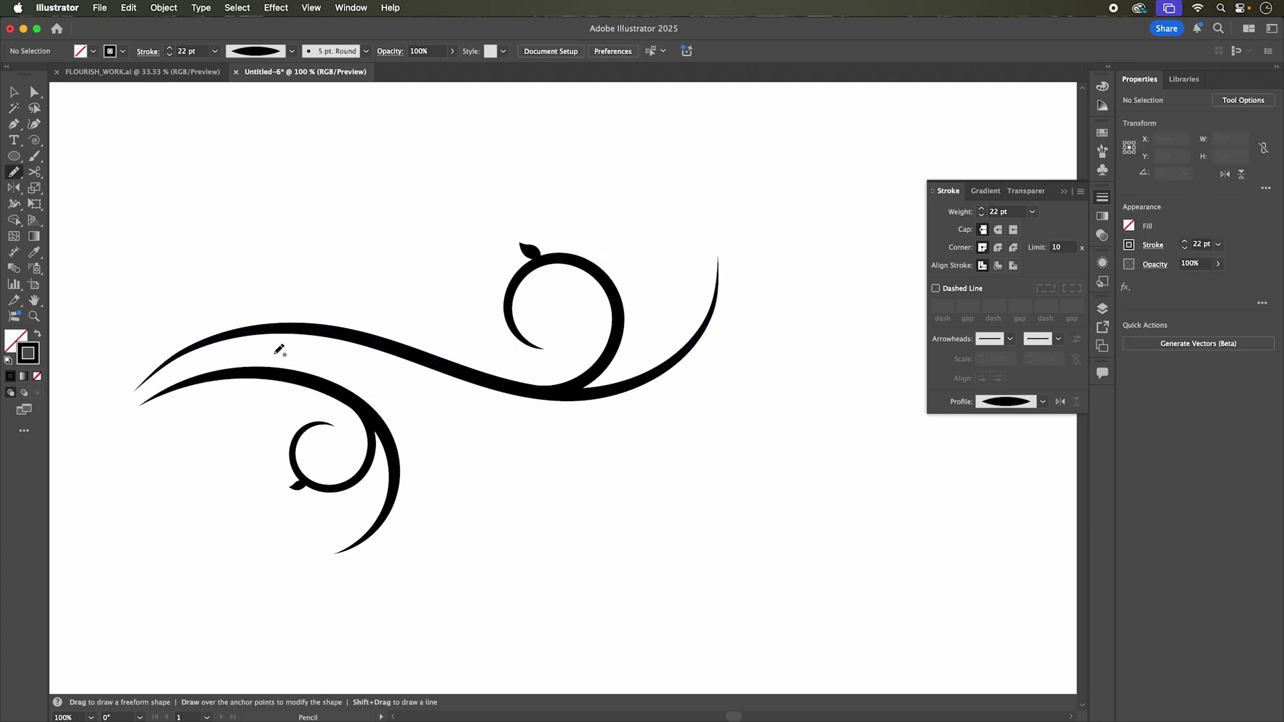
{"action": "mouse_move", "coordinate": [264, 352]}
{"action": "left_mouse_down"}
{"action": "mouse_move", "coordinate": [324, 350]}
{"action": "mouse_move", "coordinate": [479, 421]}
{"action": "mouse_move", "coordinate": [637, 430]}
{"action": "mouse_move", "coordinate": [734, 379]}
{"action": "mouse_move", "coordinate": [757, 337]}
{"action": "left_mouse_up"}
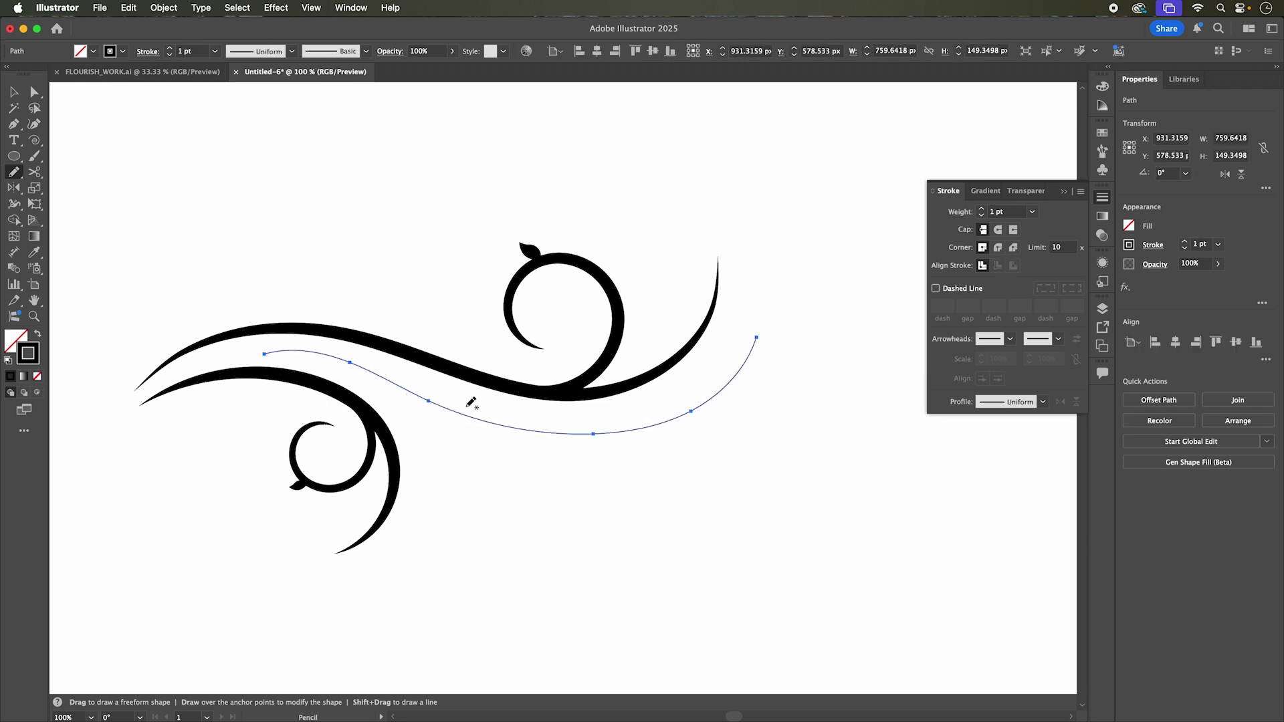
{"action": "key", "text": "v"}
{"action": "left_click", "coordinate": [591, 501]}
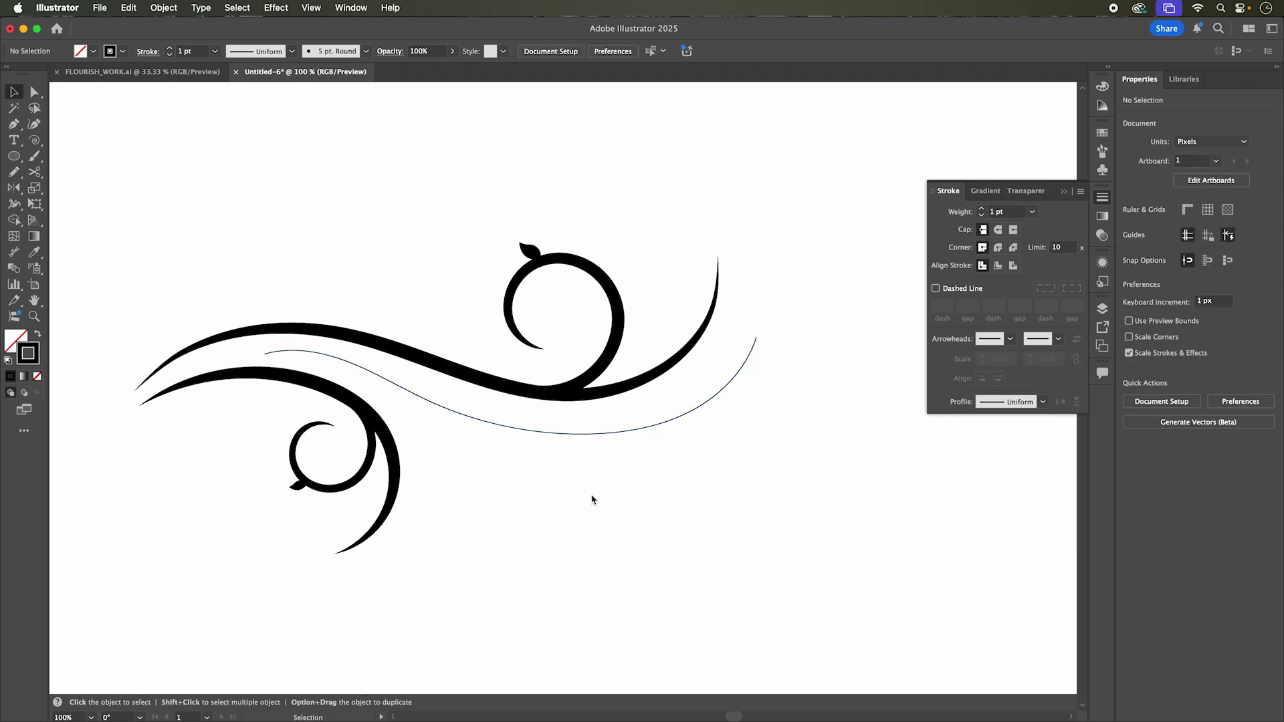
{"action": "left_click", "coordinate": [593, 430]}
{"action": "key", "text": "Delete"}
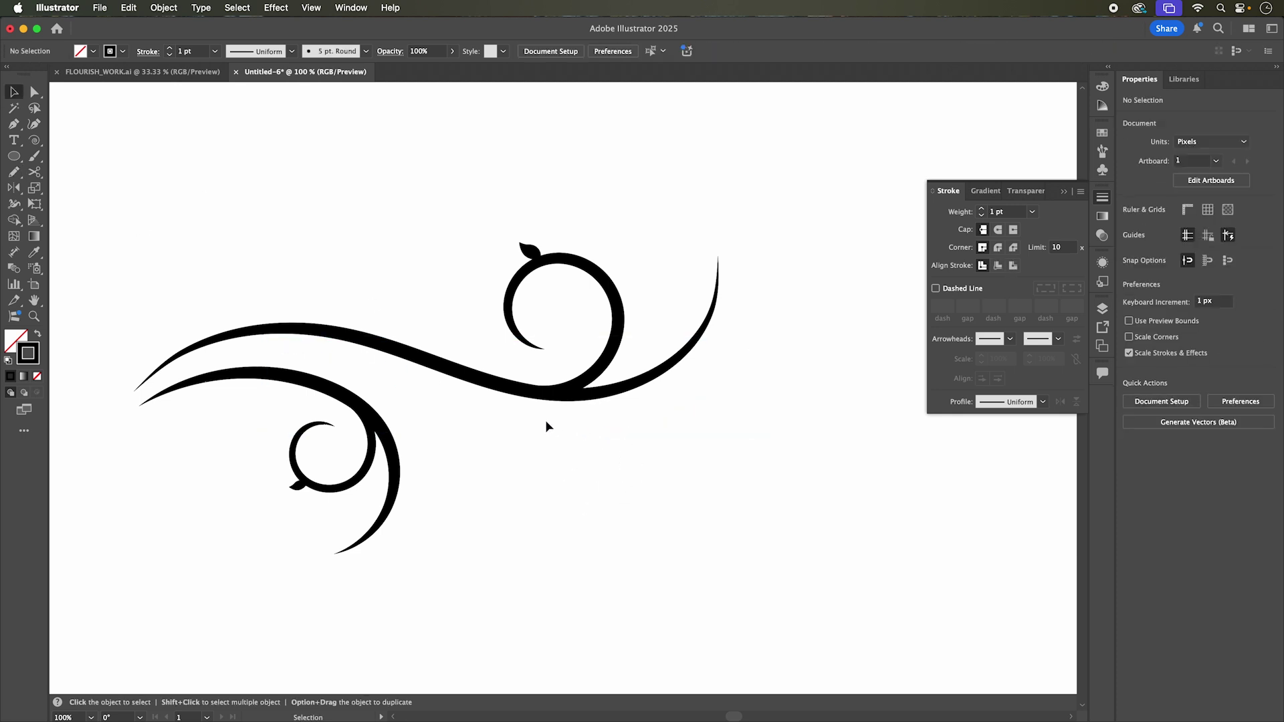
{"action": "left_click", "coordinate": [454, 375]}
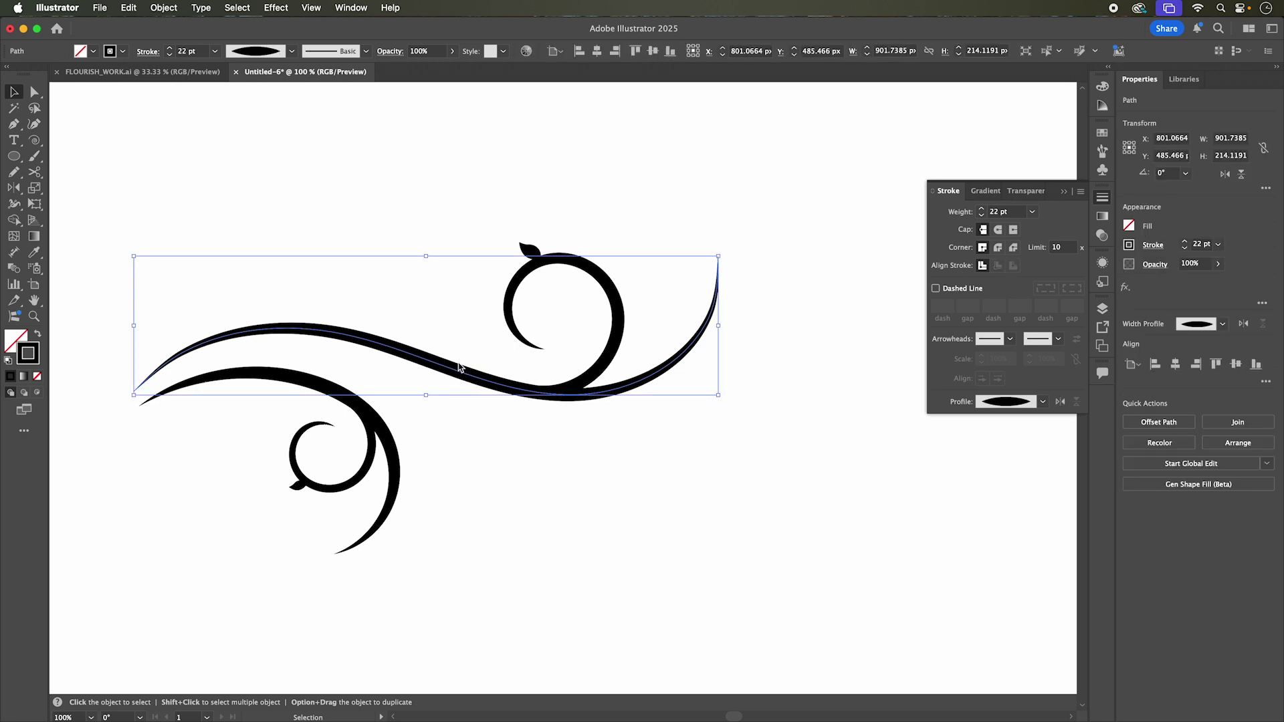
Step: Create a 50 px Offset Path around the wavy swoosh and select the resulting outline
{"action": "left_click", "coordinate": [155, 7]}
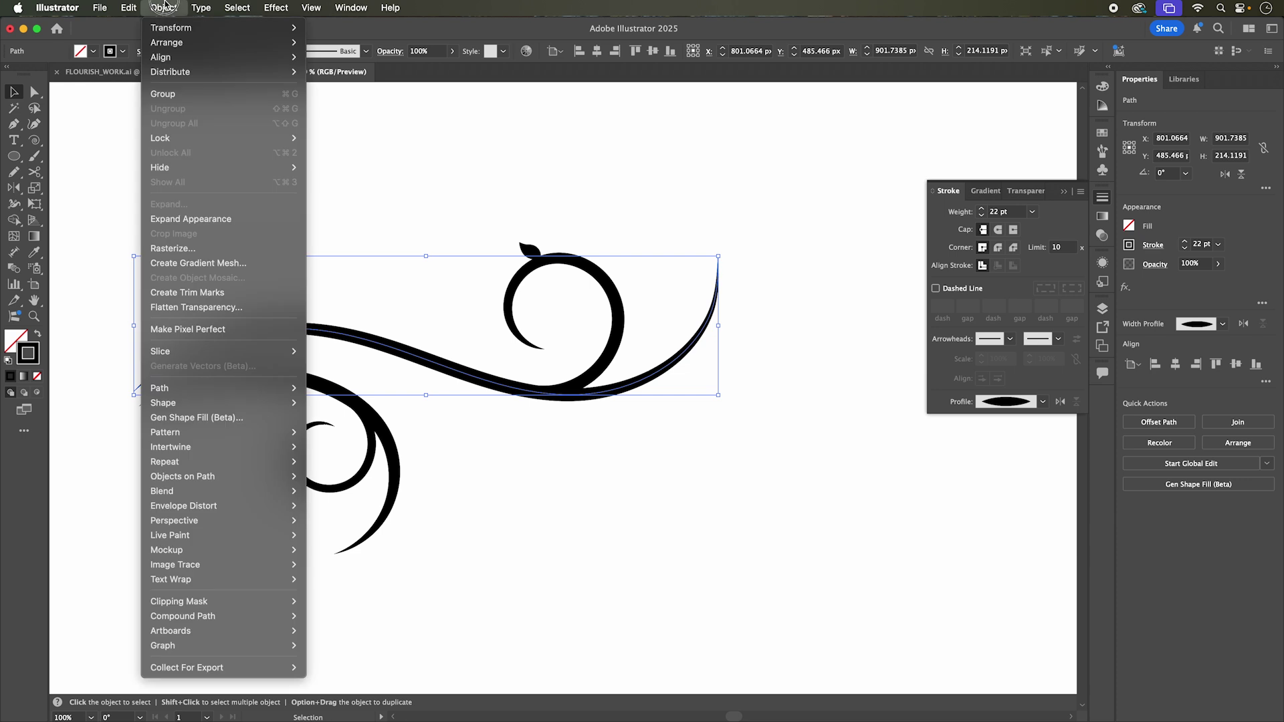
{"action": "mouse_move", "coordinate": [185, 388]}
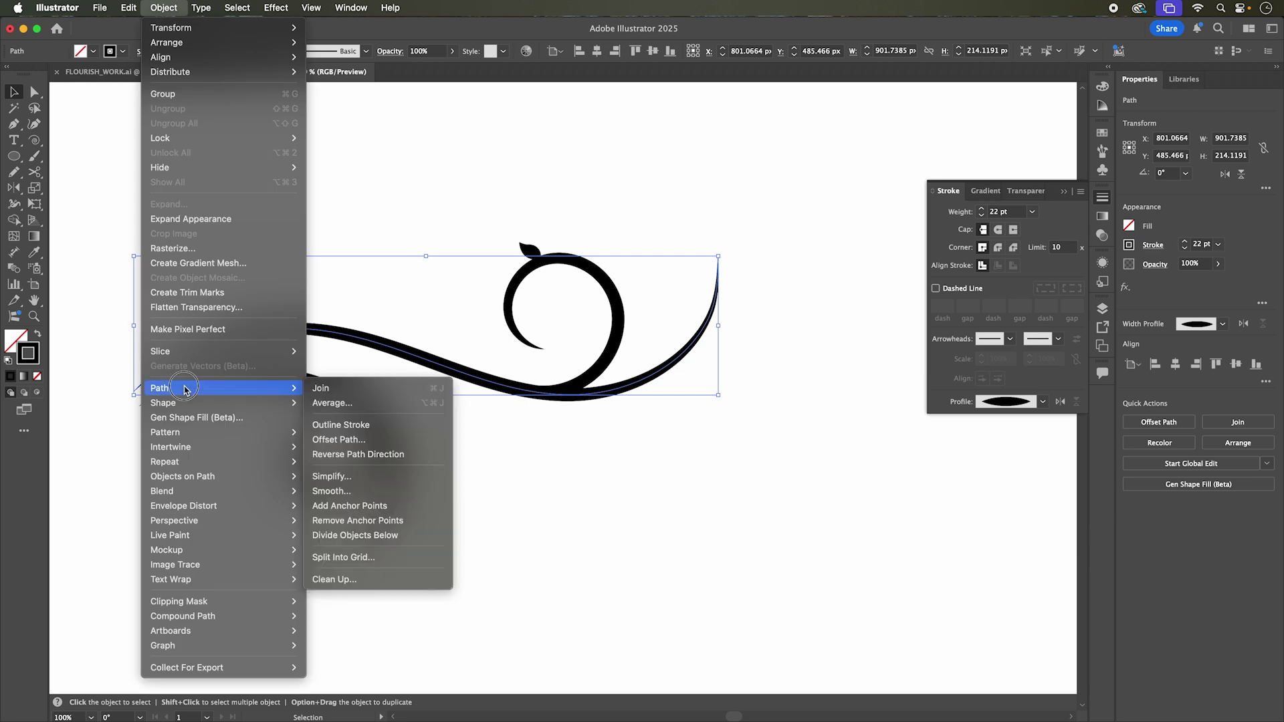
{"action": "left_click", "coordinate": [357, 440]}
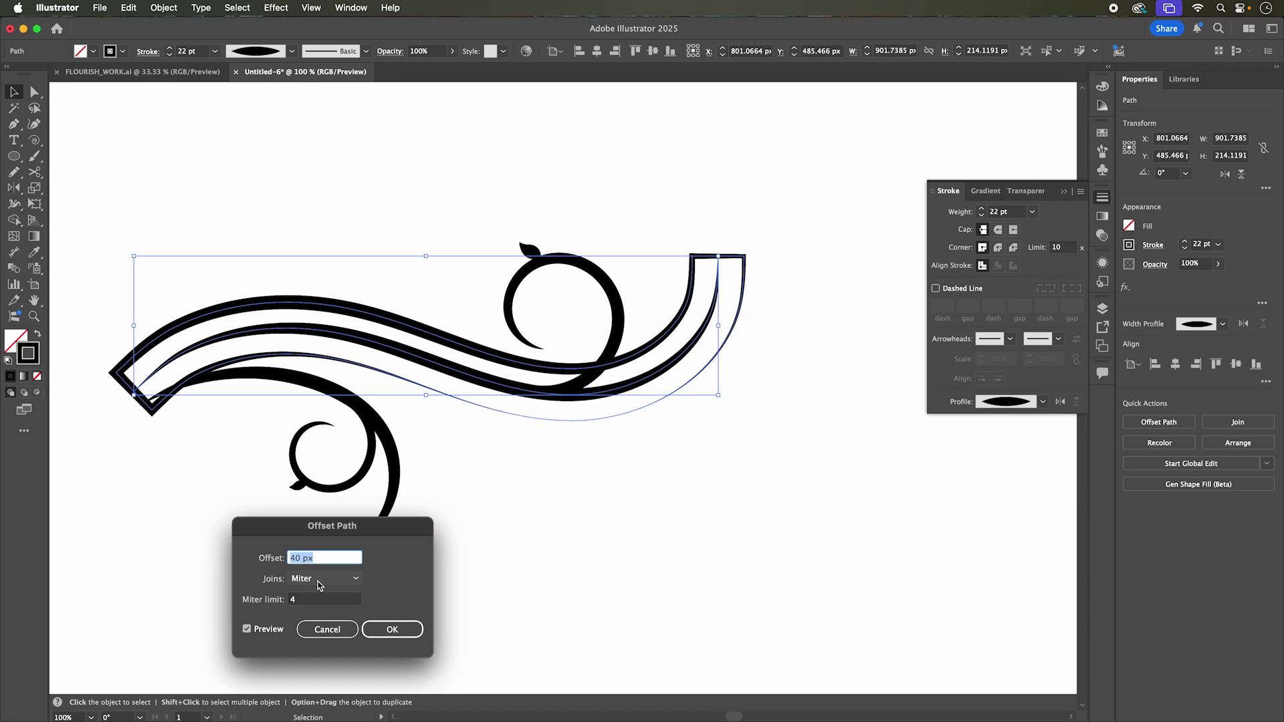
{"action": "type", "text": "50"}
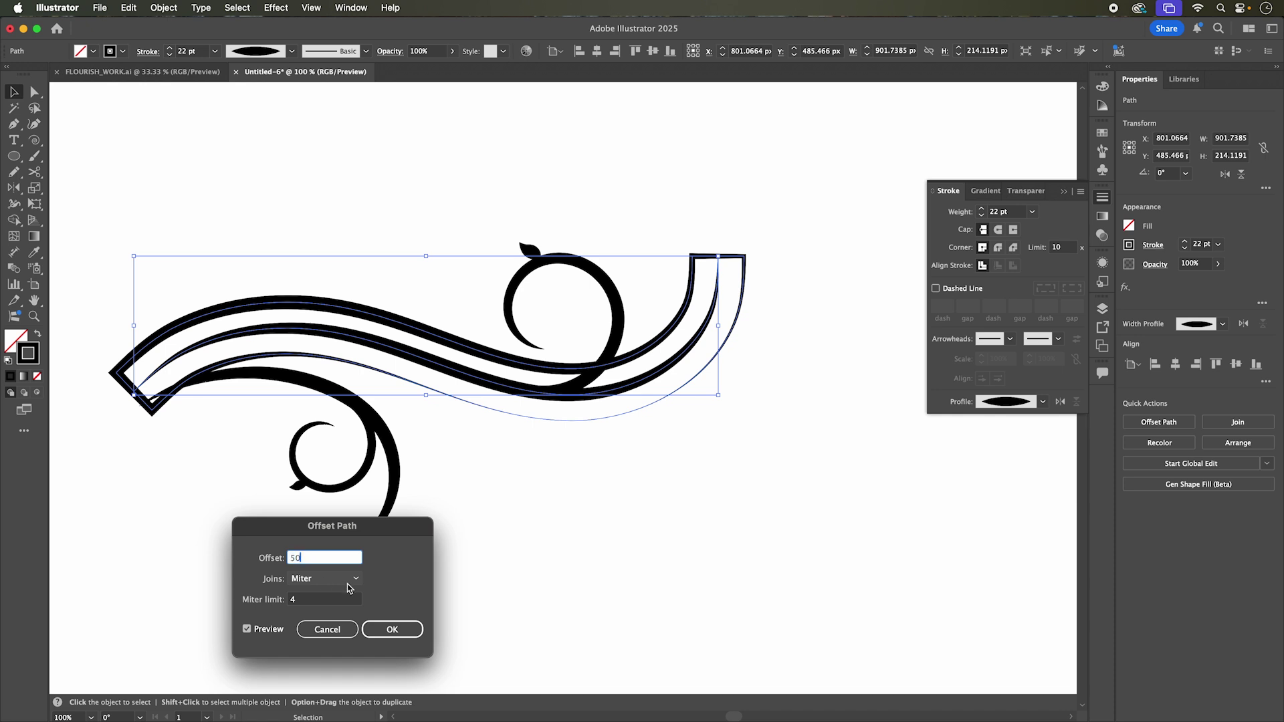
{"action": "left_click", "coordinate": [247, 630]}
{"action": "left_click", "coordinate": [247, 630]}
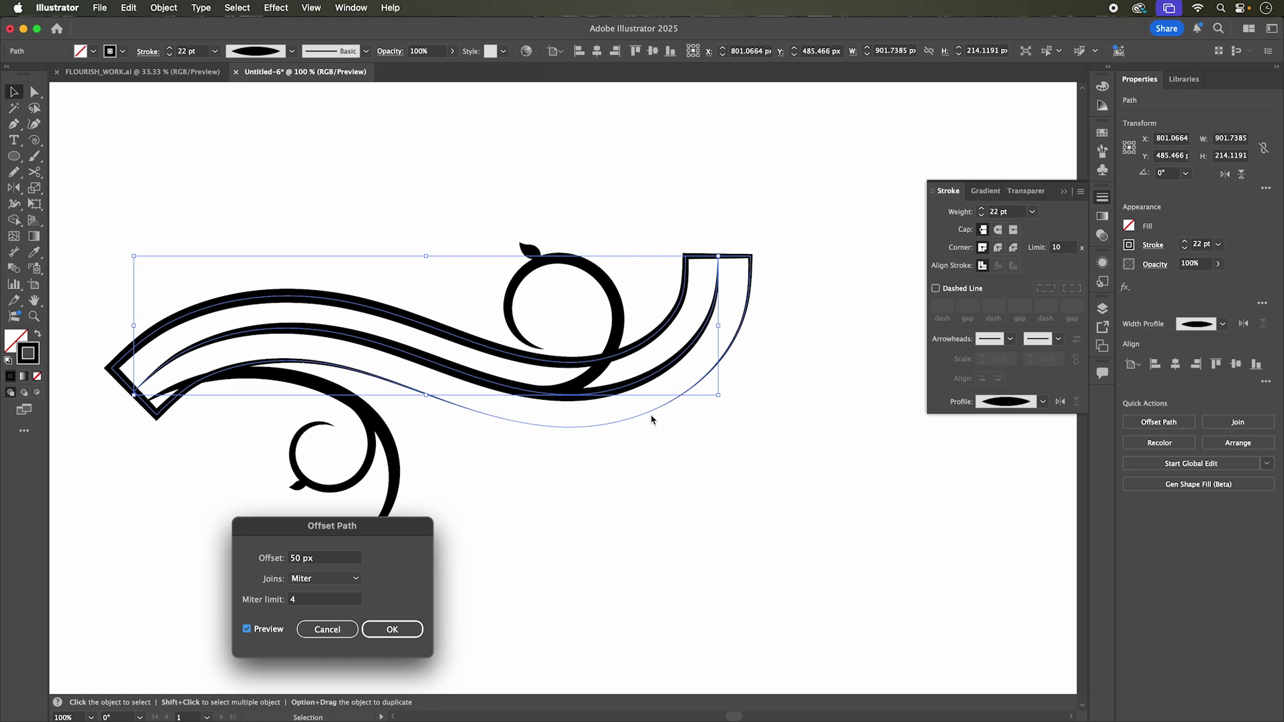
{"action": "left_click", "coordinate": [392, 631]}
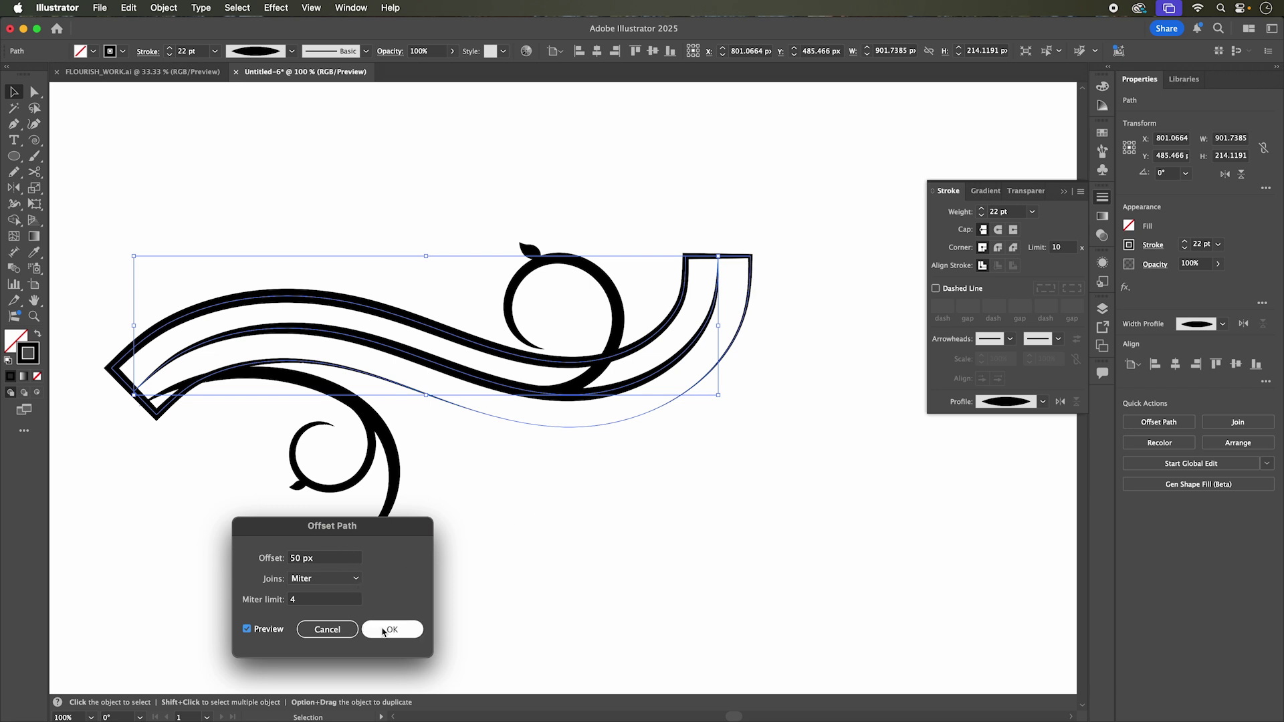
{"action": "left_click", "coordinate": [501, 566]}
{"action": "left_click", "coordinate": [403, 359]}
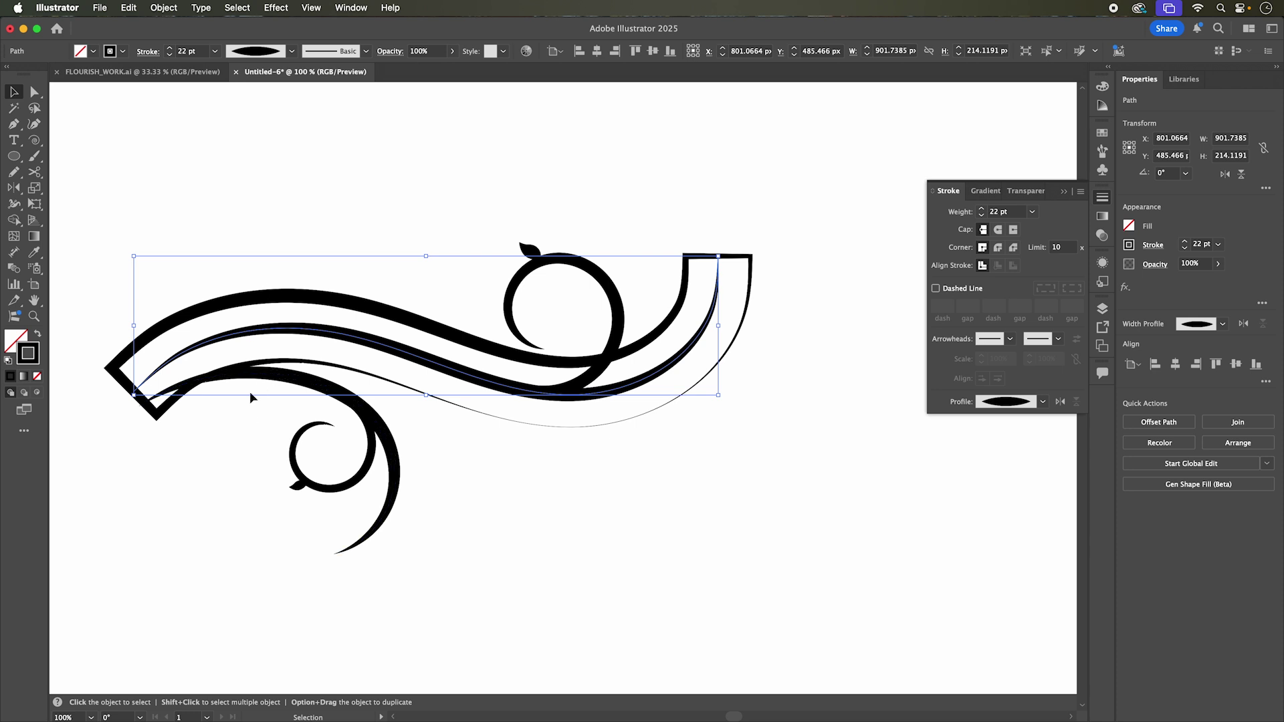
{"action": "left_click", "coordinate": [614, 469]}
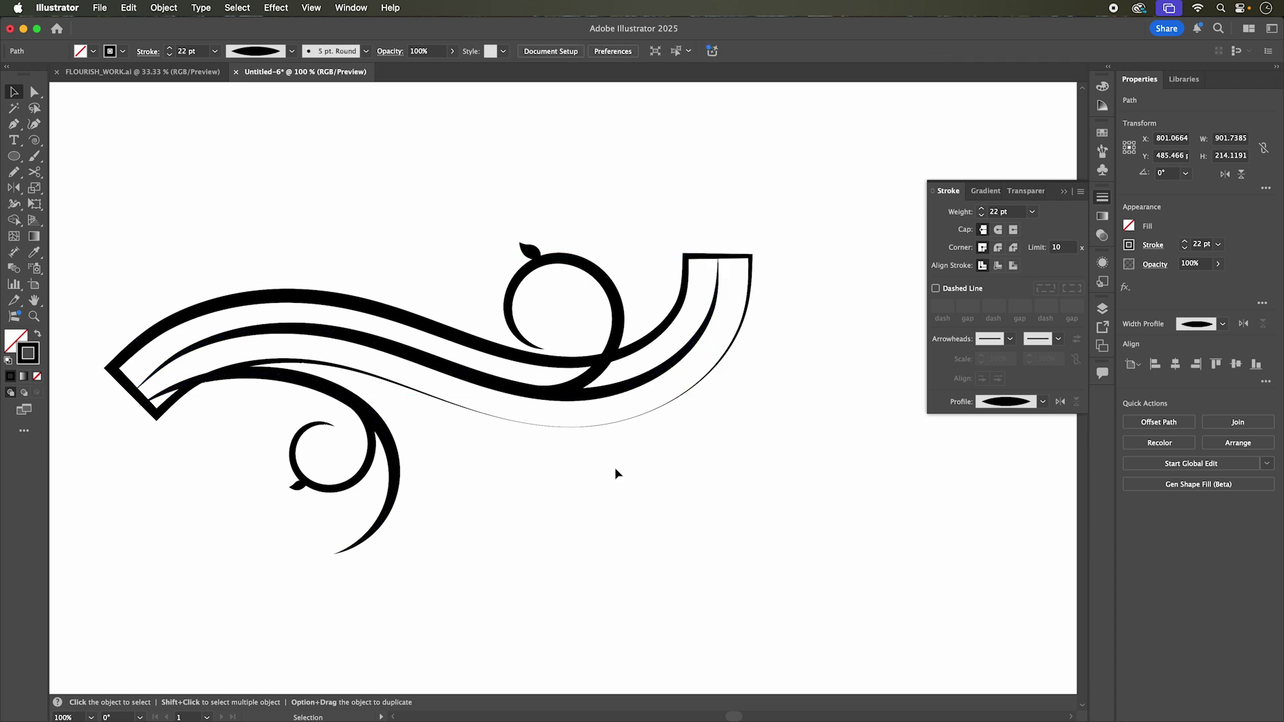
Step: Cut the offset outline with the Scissors tool at its lower-left crossing and right side
{"action": "left_click", "coordinate": [624, 424]}
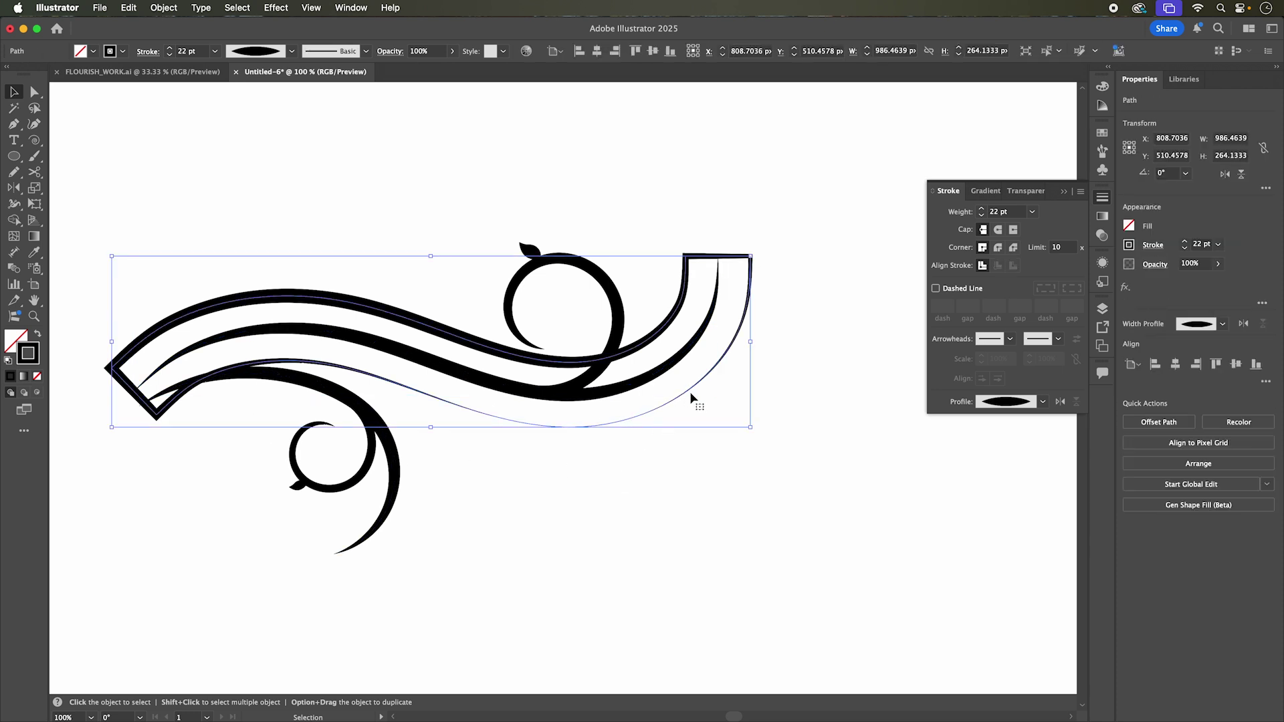
{"action": "left_click", "coordinate": [33, 173]}
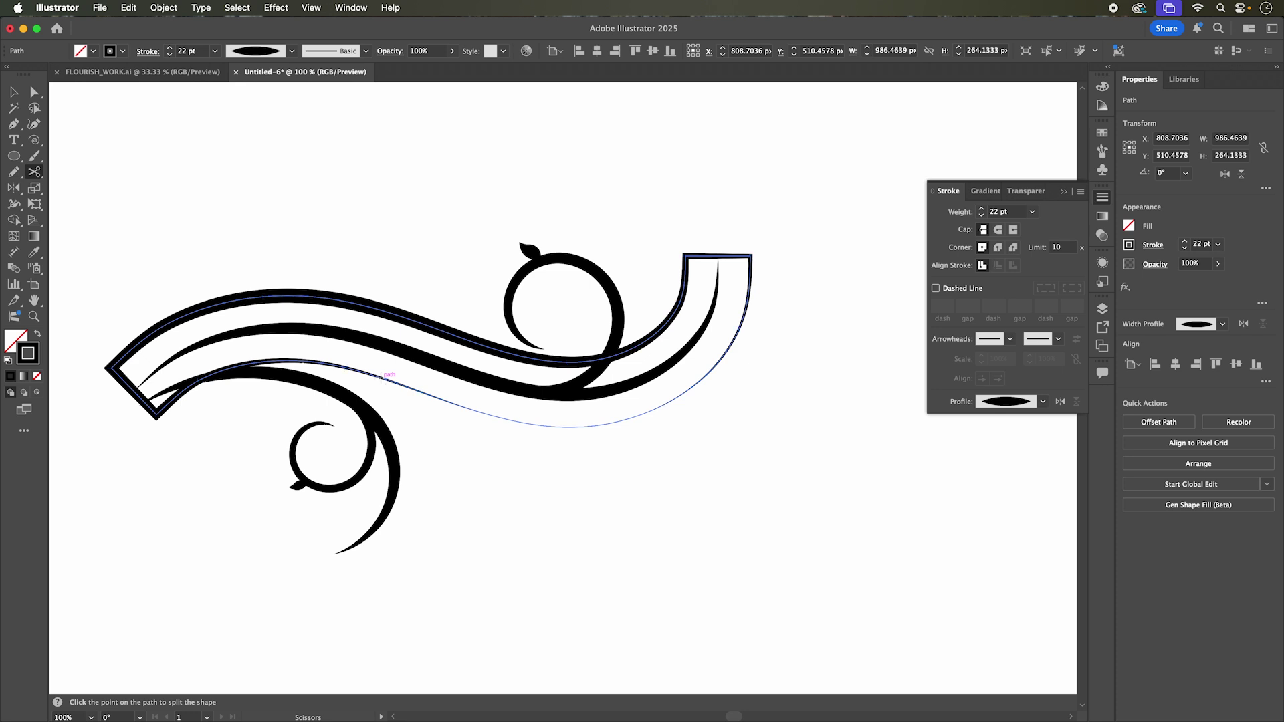
{"action": "left_click", "coordinate": [381, 378]}
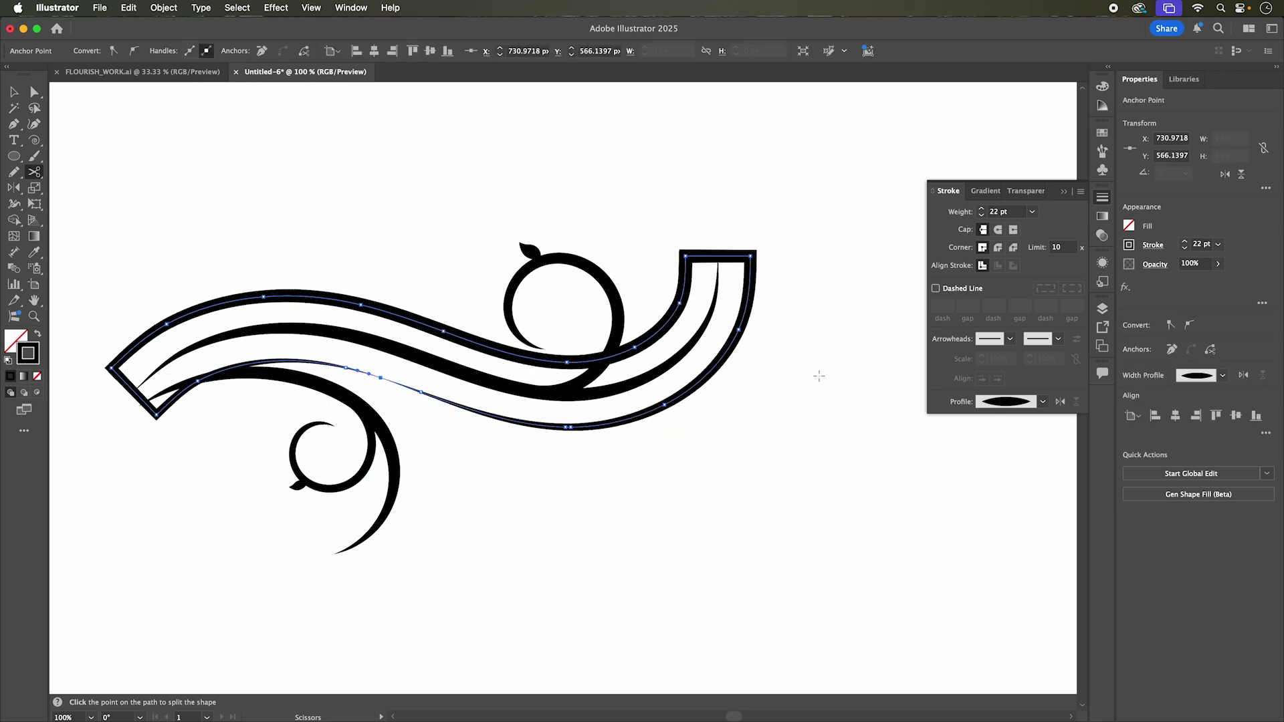
{"action": "left_click", "coordinate": [739, 330]}
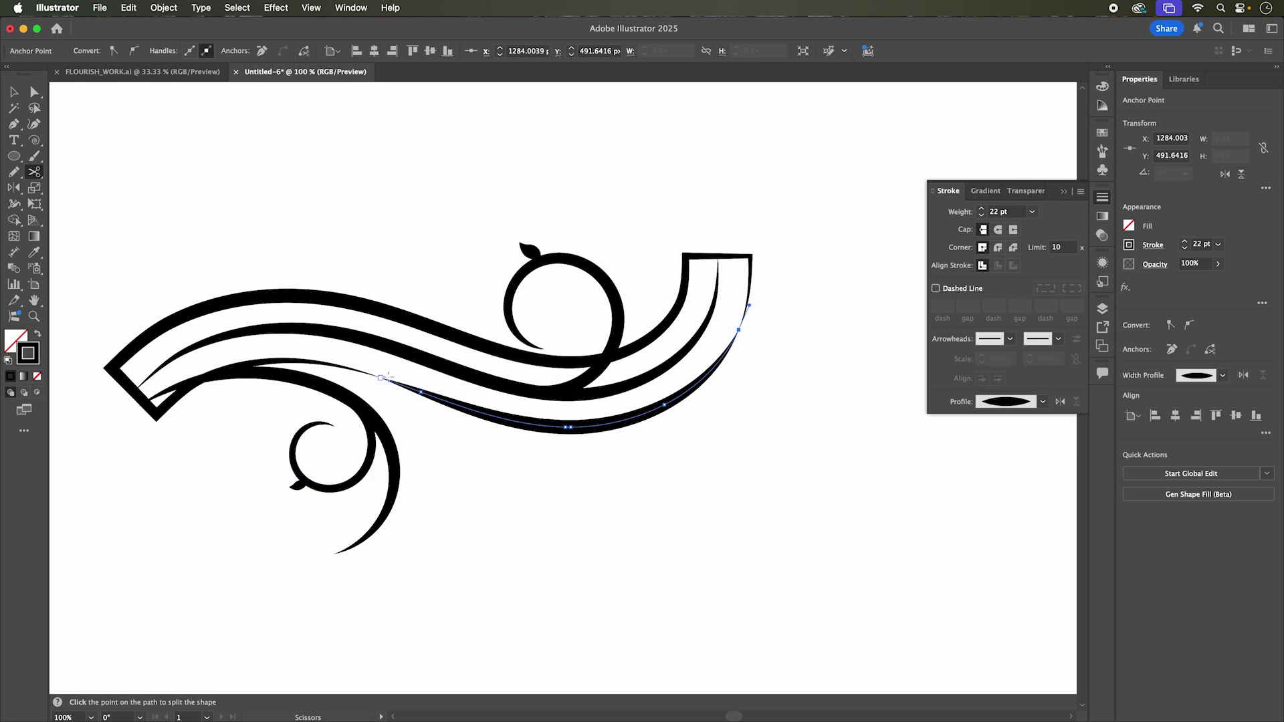
Step: Delete the leftover ribbon outline, keeping the lower curve as a new swoosh
{"action": "left_click", "coordinate": [14, 92]}
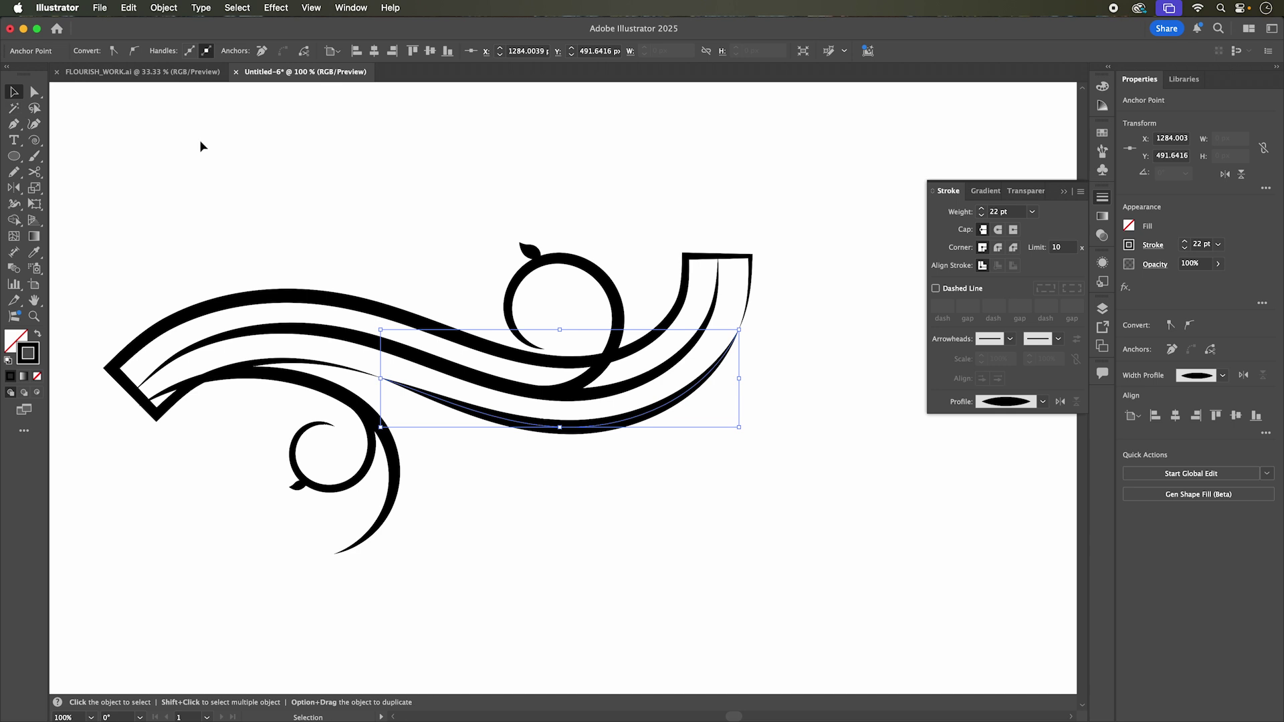
{"action": "left_click", "coordinate": [331, 162]}
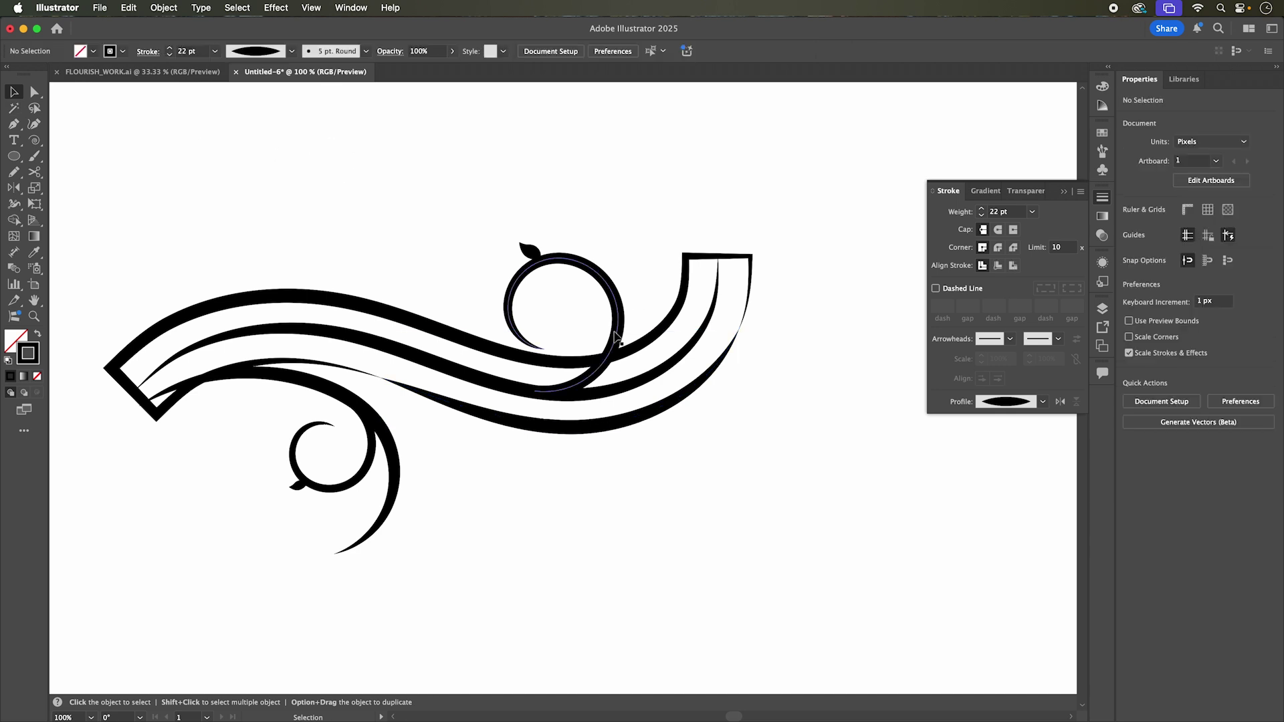
{"action": "left_click", "coordinate": [749, 267]}
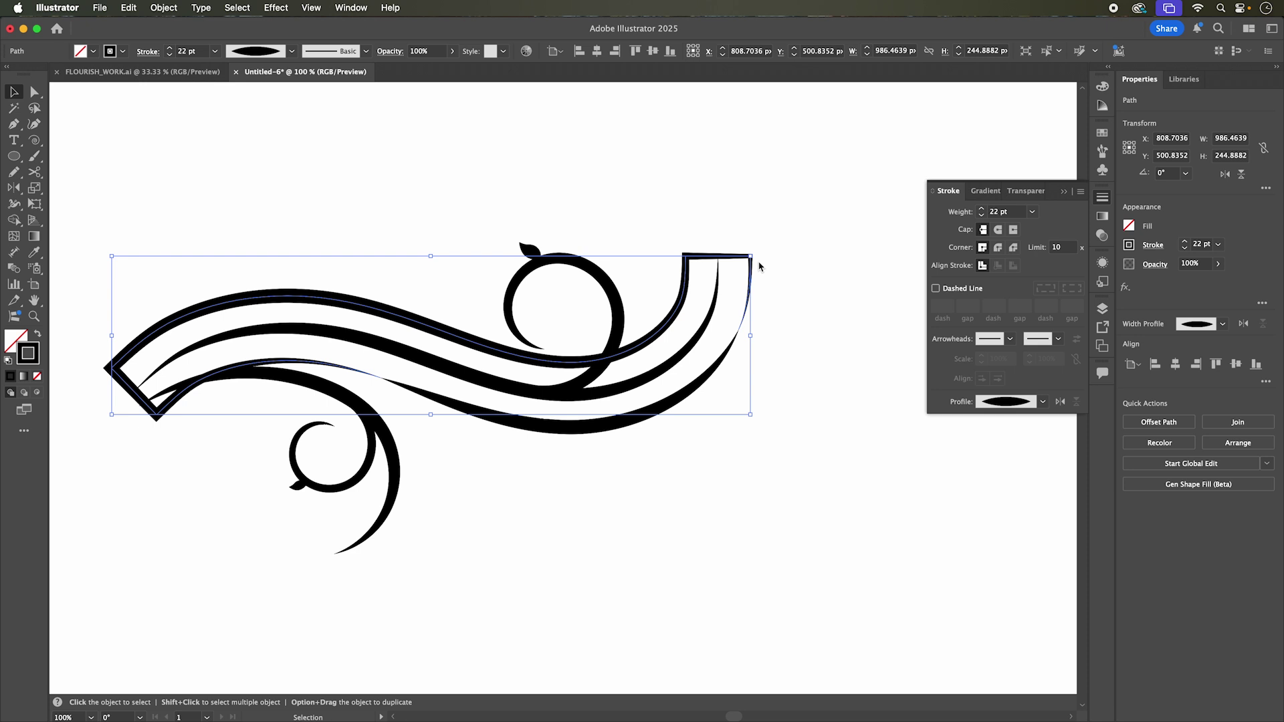
{"action": "key", "text": "Delete"}
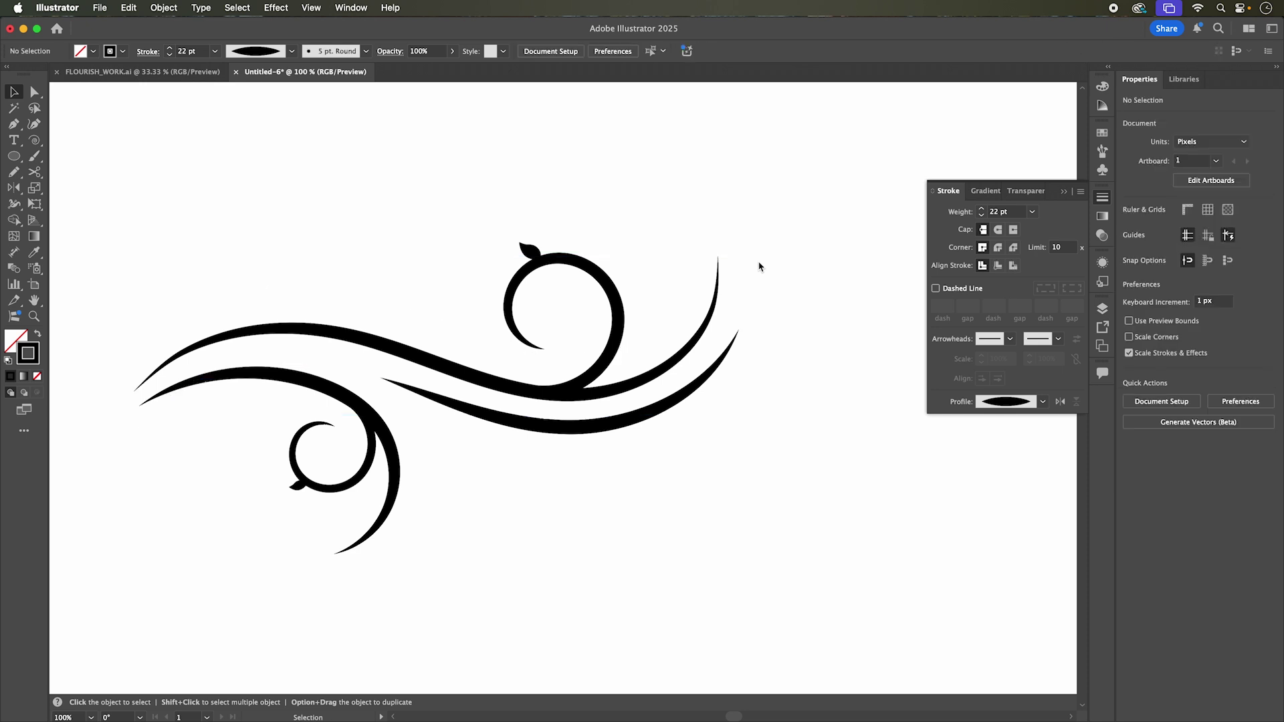
{"action": "left_click", "coordinate": [598, 434]}
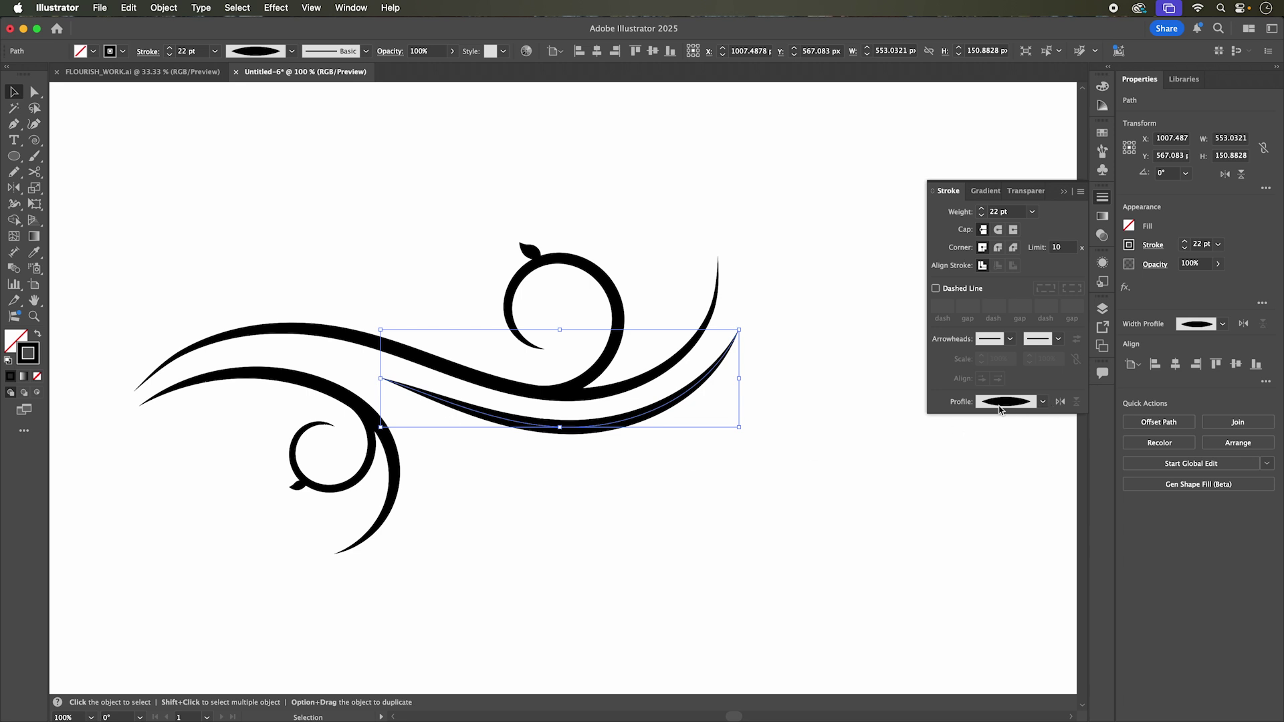
Step: Give the lower curve a Uniform profile and a dashed stroke with 0 pt dash, 65 pt gap and round caps
{"action": "left_click", "coordinate": [1031, 406]}
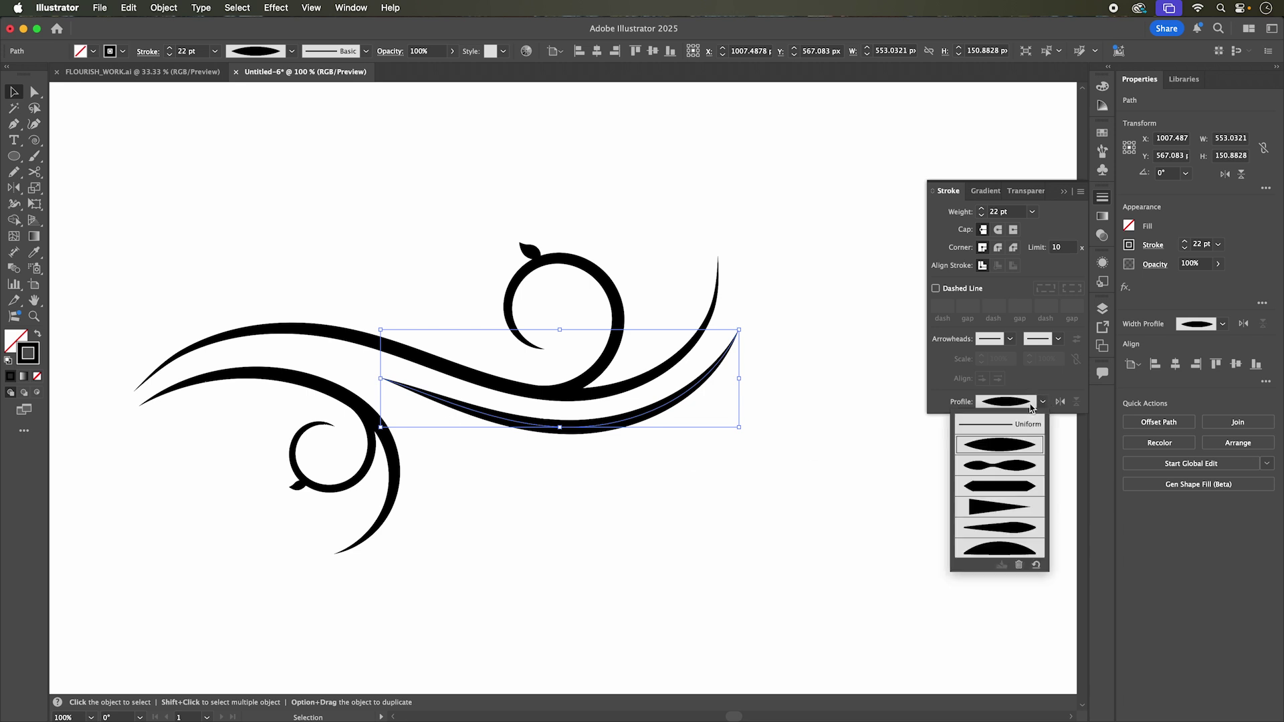
{"action": "left_click", "coordinate": [1006, 428]}
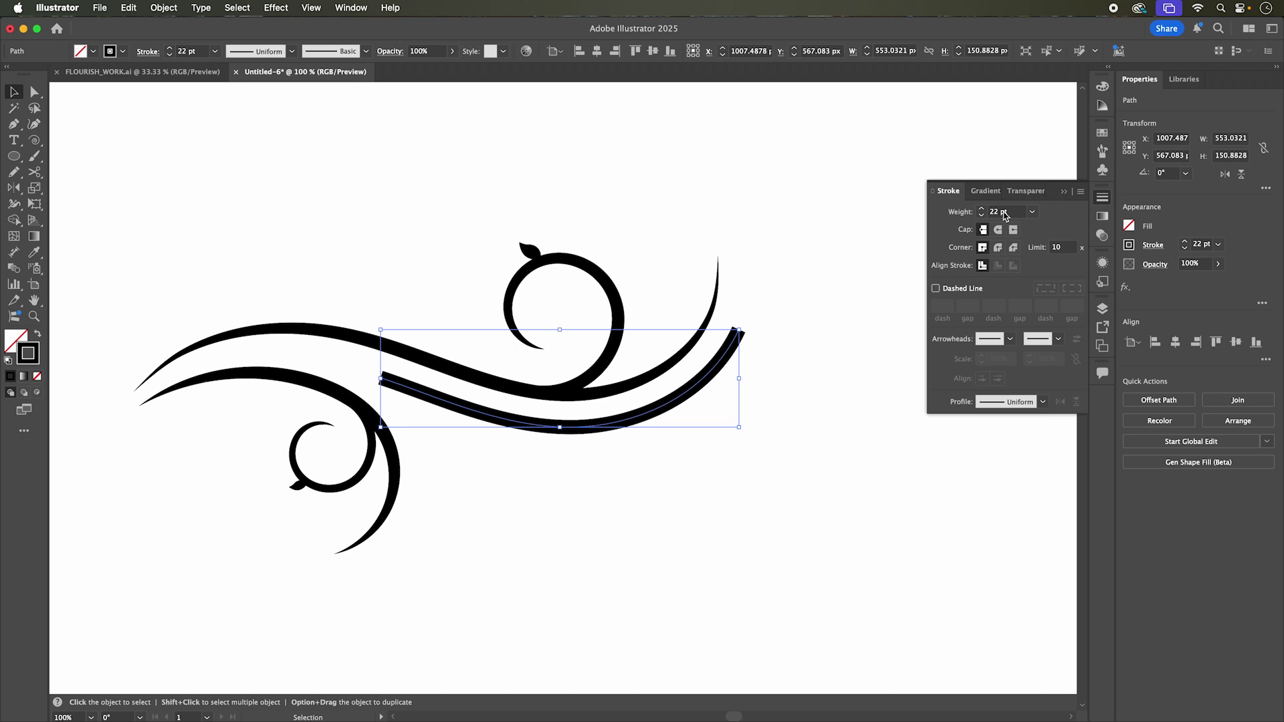
{"action": "left_click", "coordinate": [936, 290]}
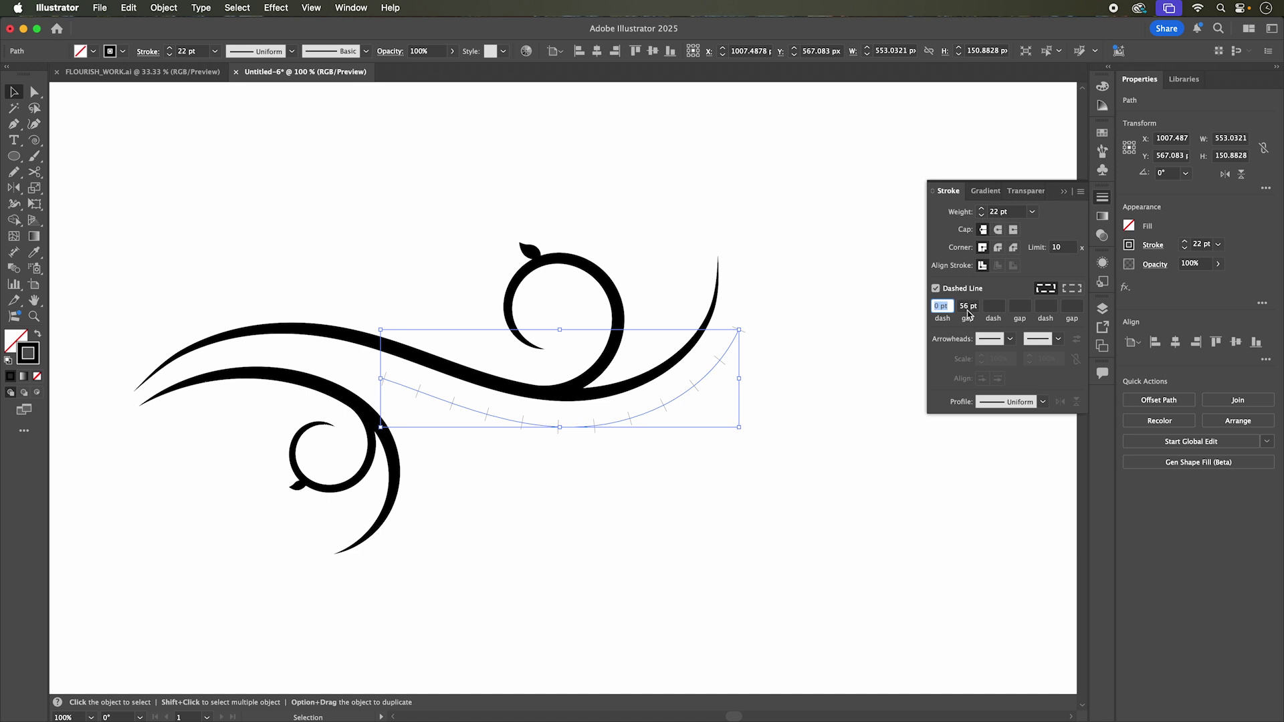
{"action": "left_click", "coordinate": [968, 306]}
{"action": "type", "text": "65"}
{"action": "left_click", "coordinate": [999, 229]}
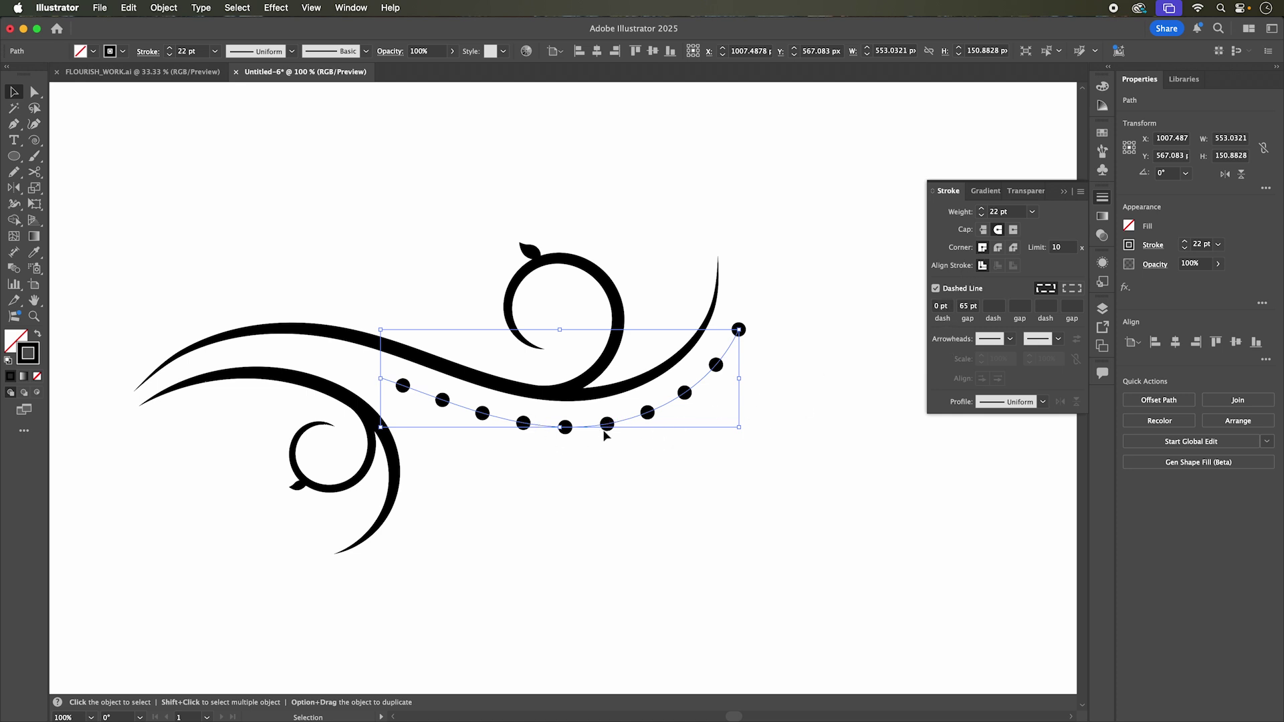
{"action": "left_click", "coordinate": [660, 477]}
{"action": "scroll", "coordinate": [757, 471], "scroll_direction": "down", "scroll_amount": 2}
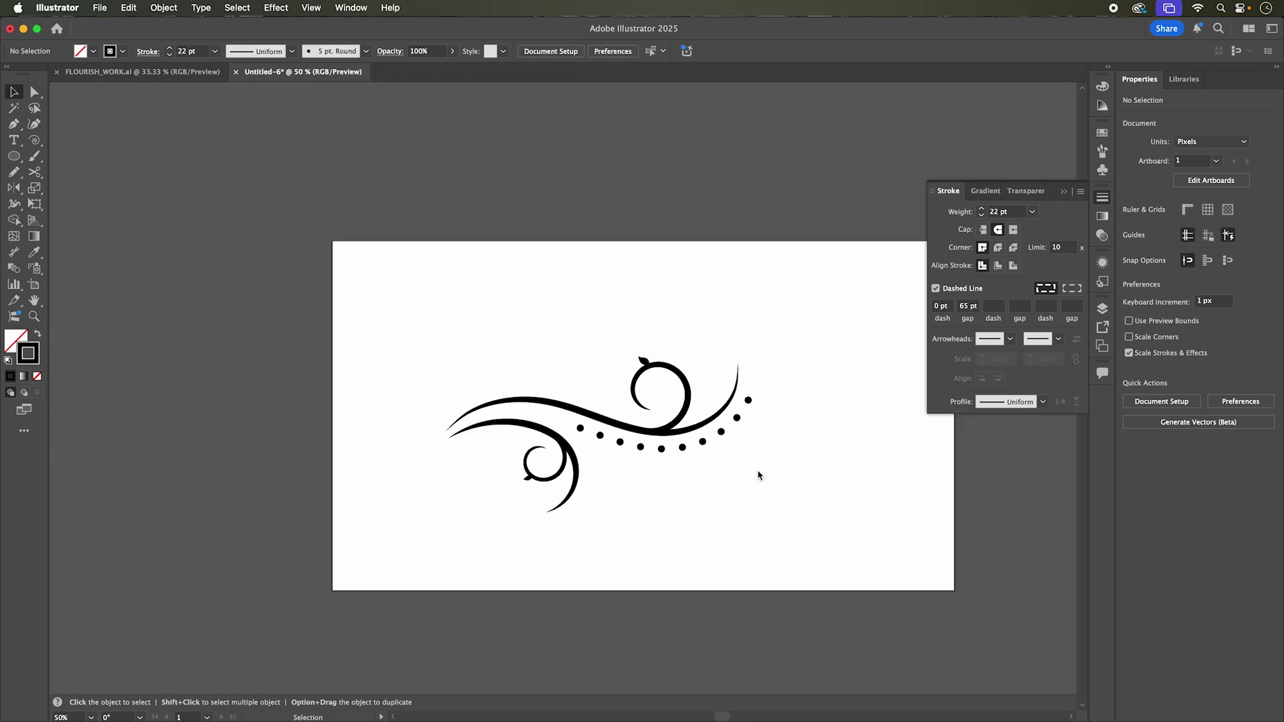
{"action": "scroll", "coordinate": [758, 475], "scroll_direction": "down", "scroll_amount": 1}
{"action": "scroll", "coordinate": [758, 475], "scroll_direction": "up", "scroll_amount": 2}
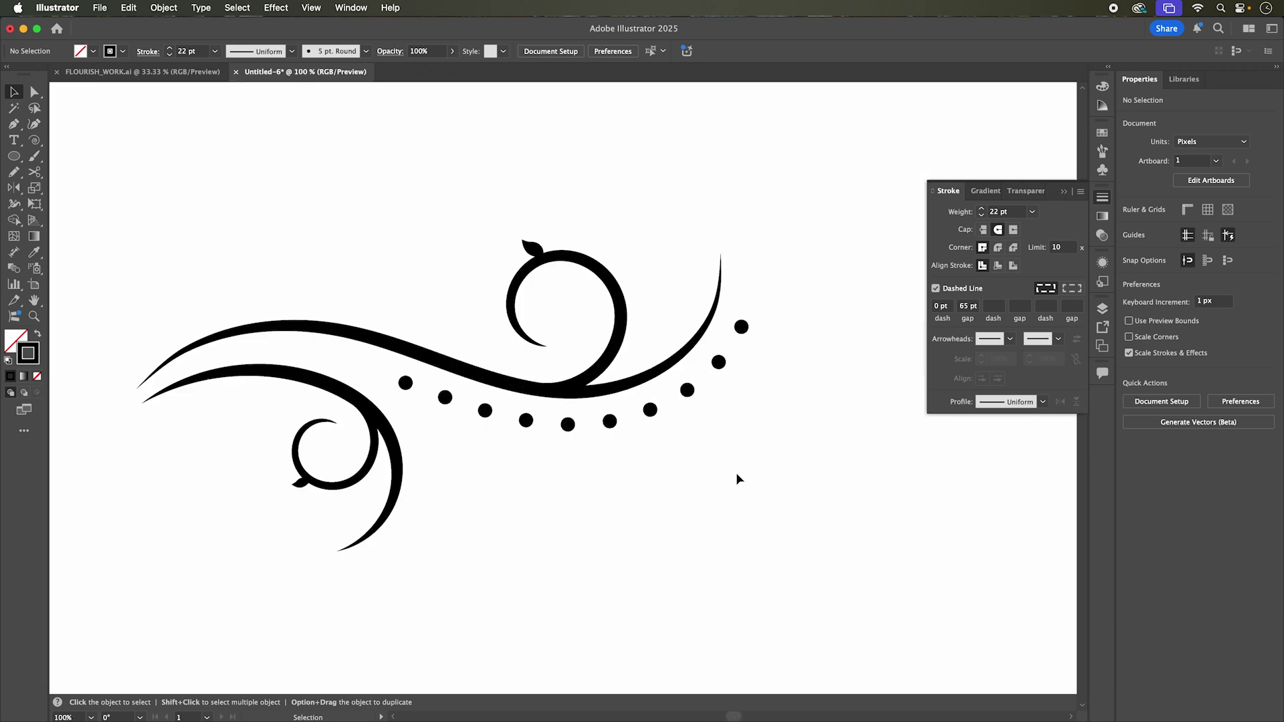
Step: Create a 100 px Offset Path outline around the upper swoosh
{"action": "left_click", "coordinate": [633, 396]}
{"action": "left_click", "coordinate": [164, 8]}
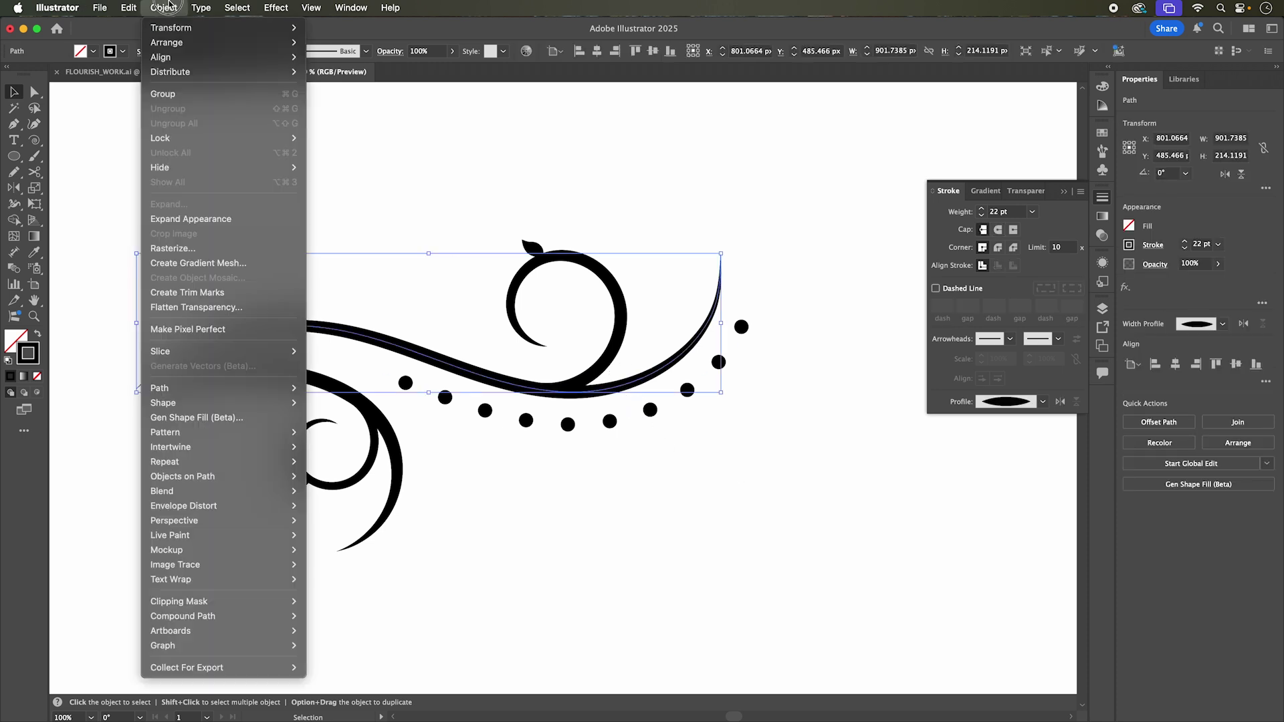
{"action": "mouse_move", "coordinate": [228, 493]}
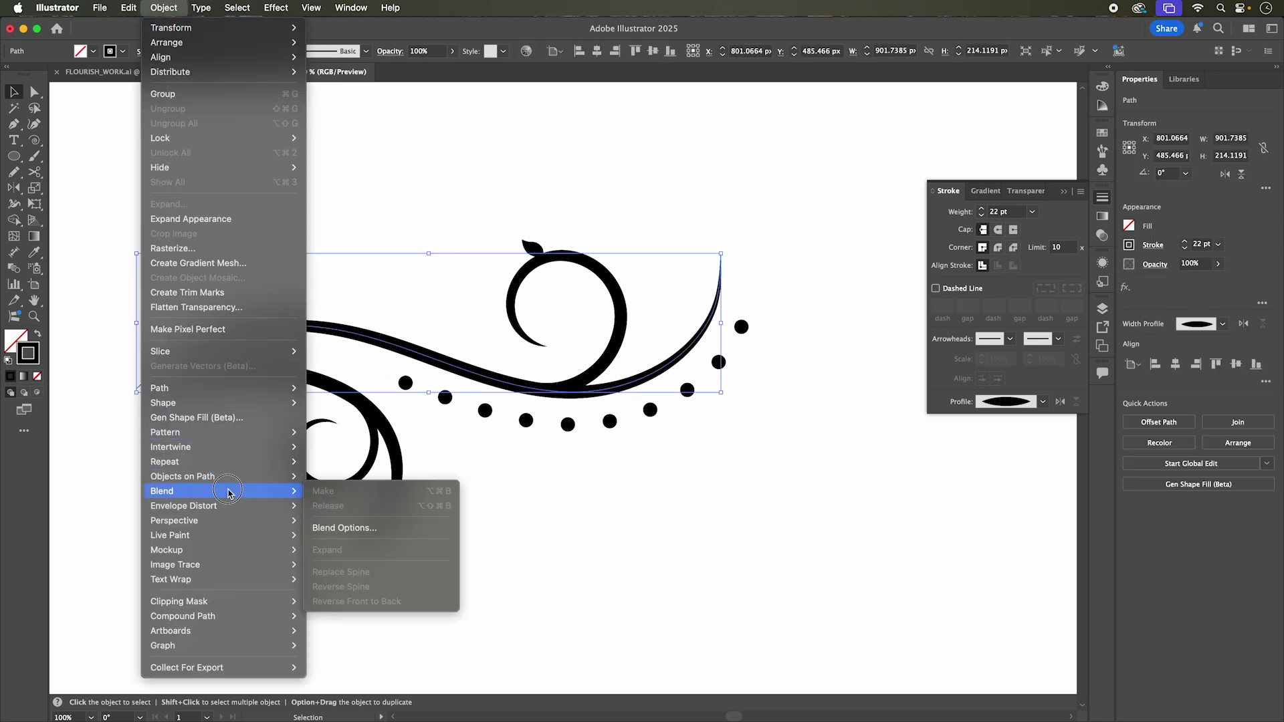
{"action": "mouse_move", "coordinate": [208, 393]}
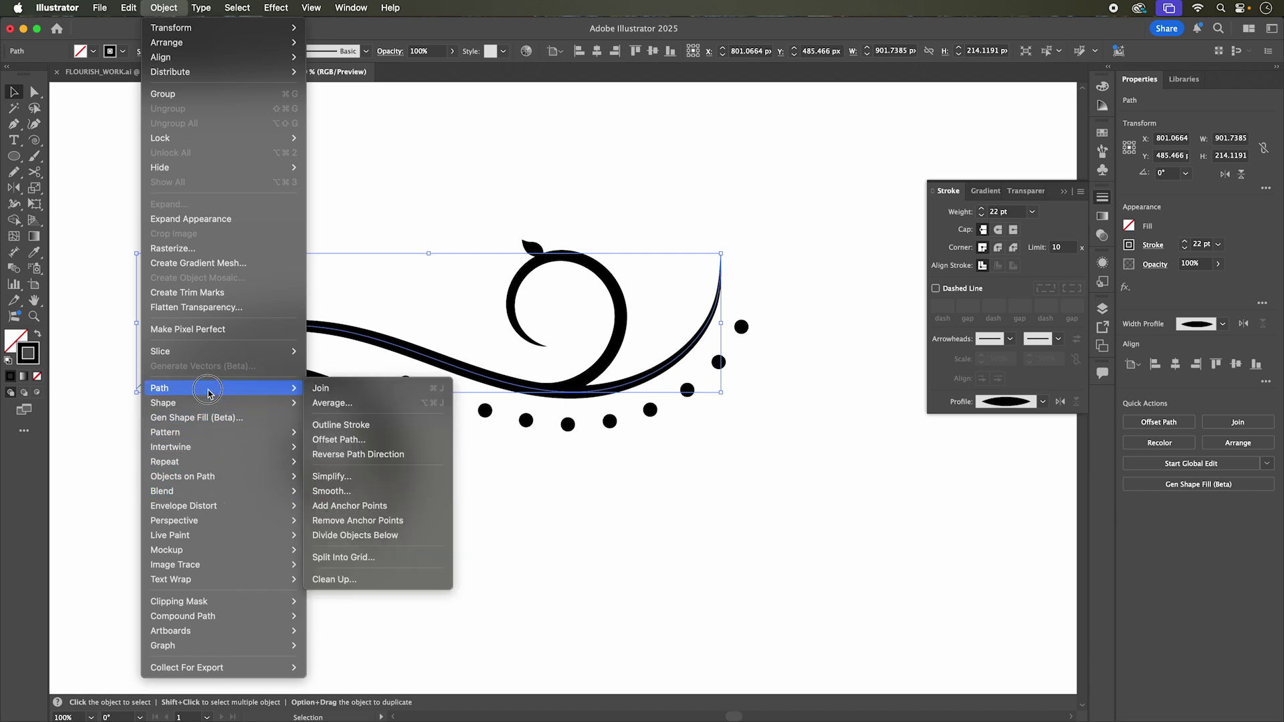
{"action": "left_click", "coordinate": [372, 446]}
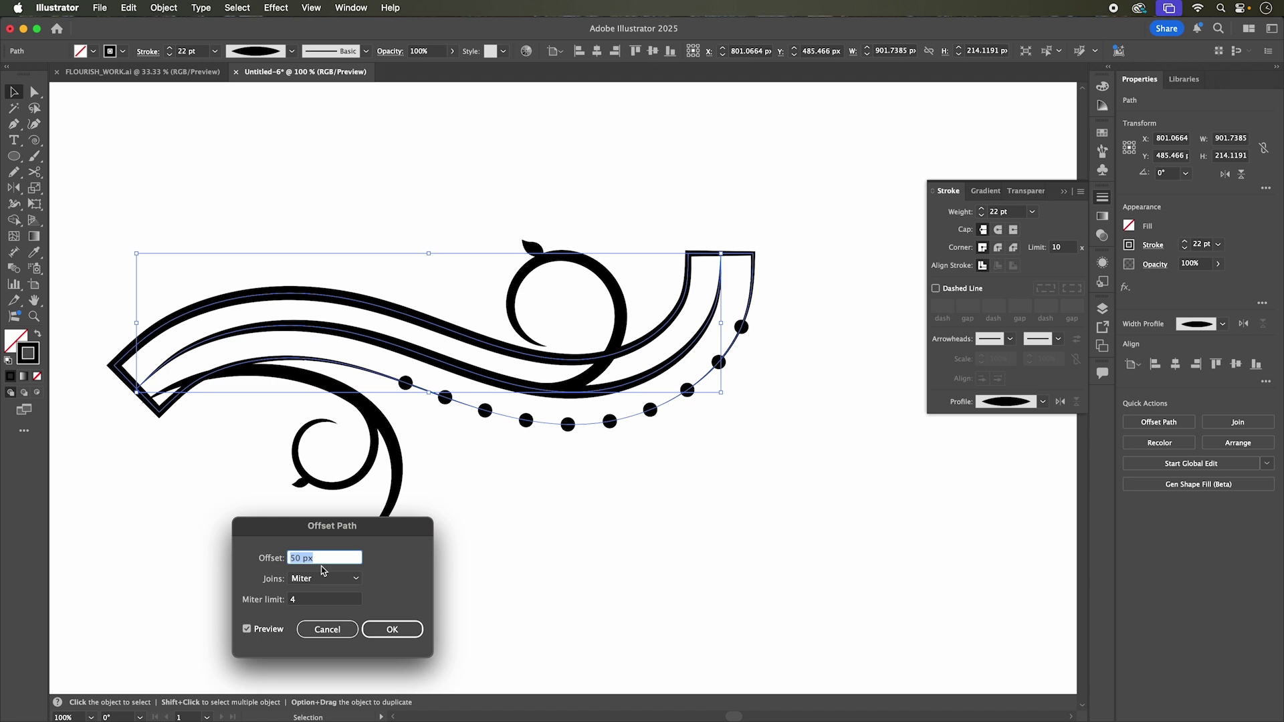
{"action": "type", "text": "100"}
{"action": "left_click", "coordinate": [402, 629]}
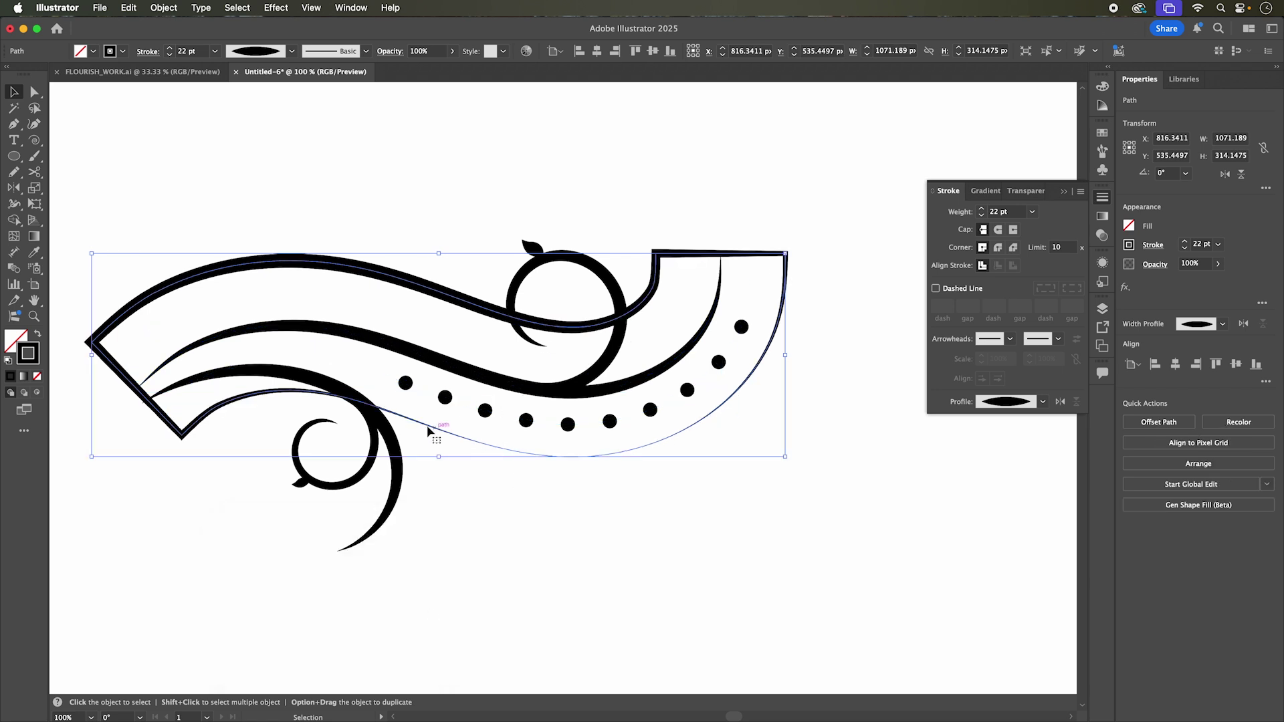
Step: Cut the new offset outline at the curl and at its right side with Scissors, then delete the upper leftover piece
{"action": "key", "text": "c"}
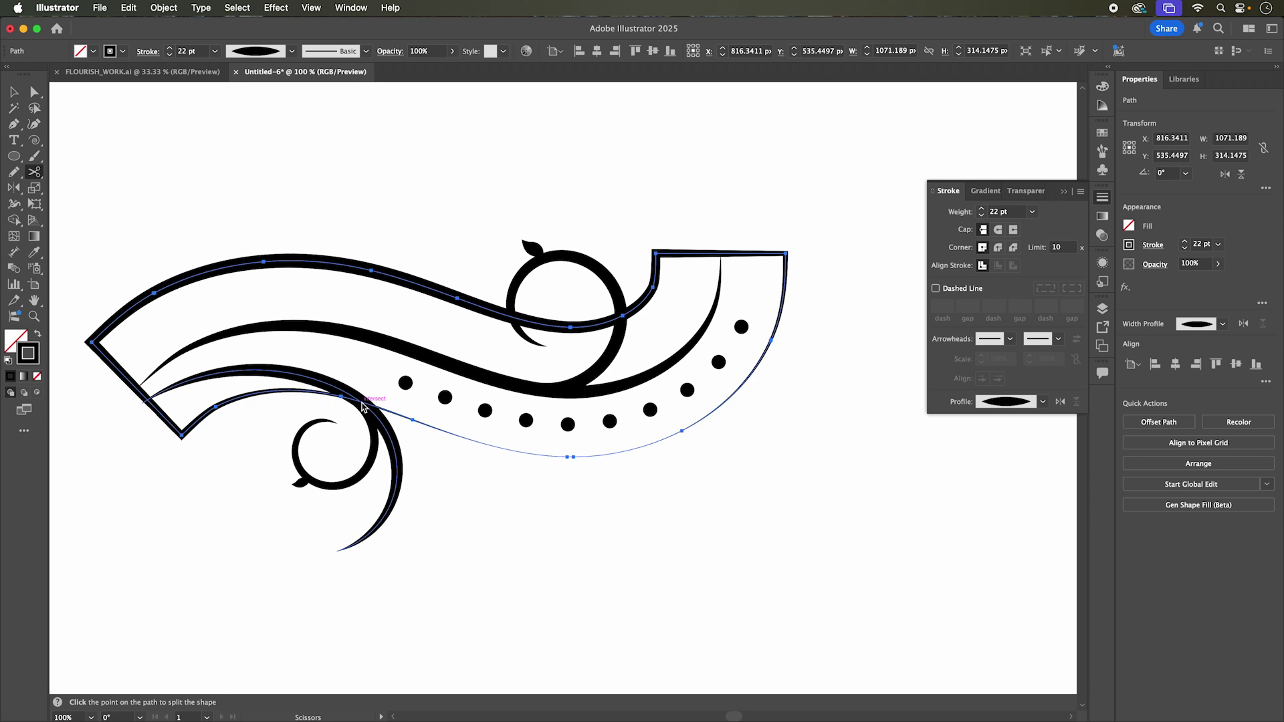
{"action": "left_click", "coordinate": [361, 400]}
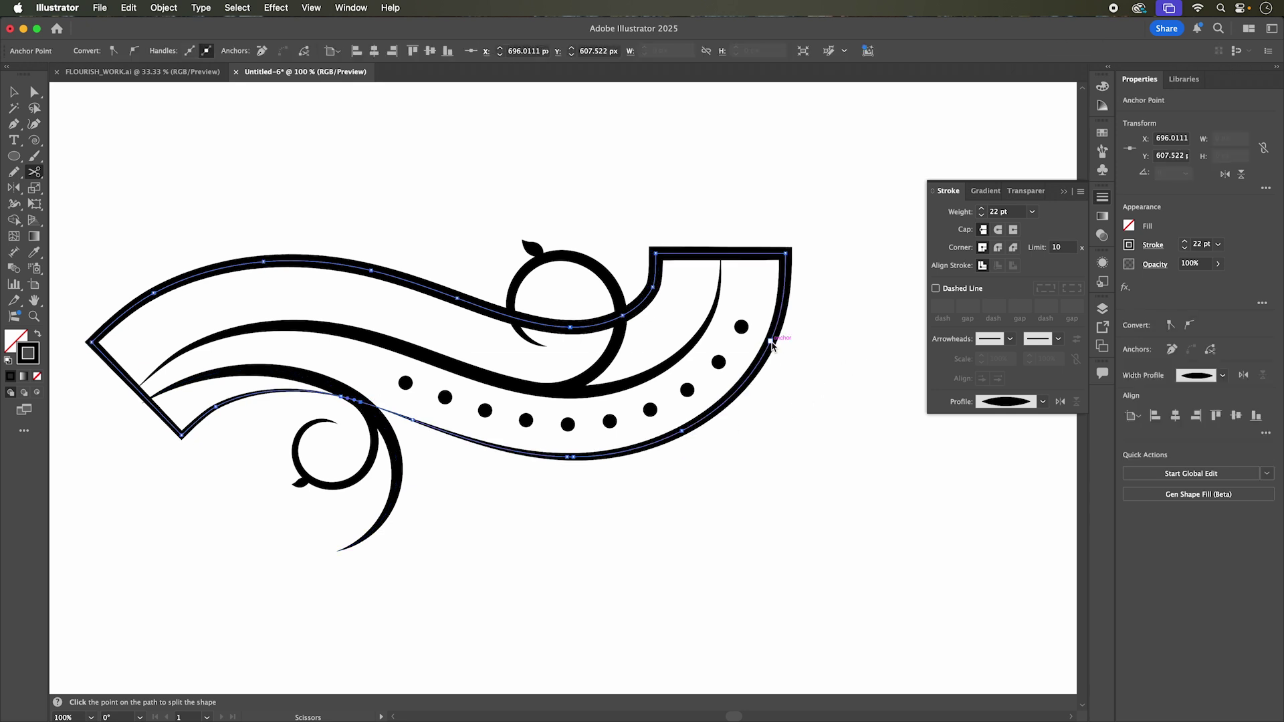
{"action": "left_click", "coordinate": [772, 342]}
{"action": "key", "text": "v"}
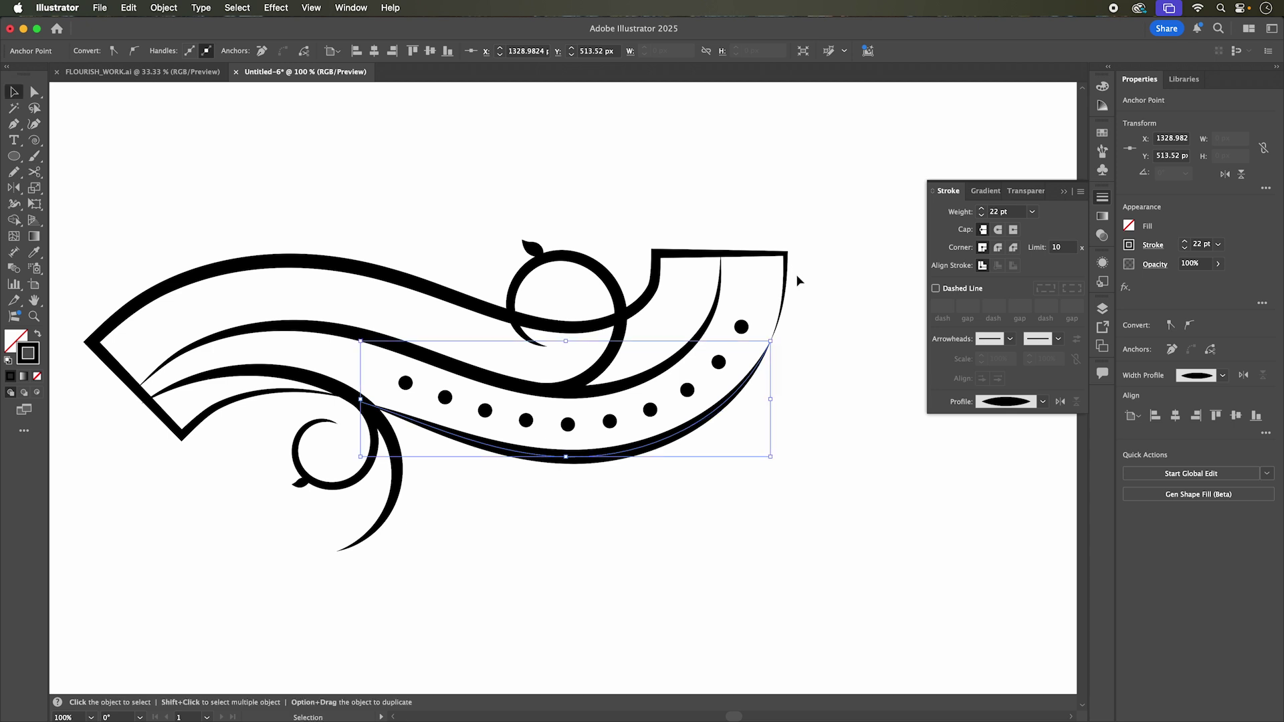
{"action": "left_click", "coordinate": [786, 273]}
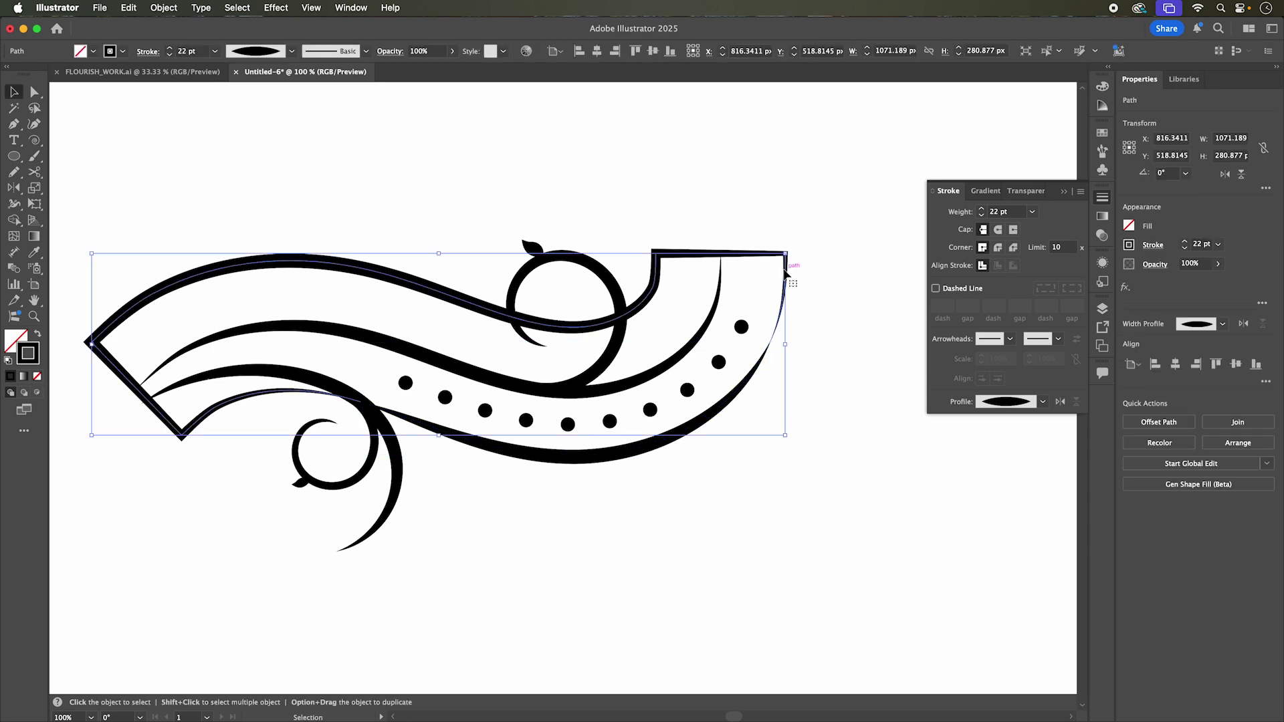
{"action": "key", "text": "Delete"}
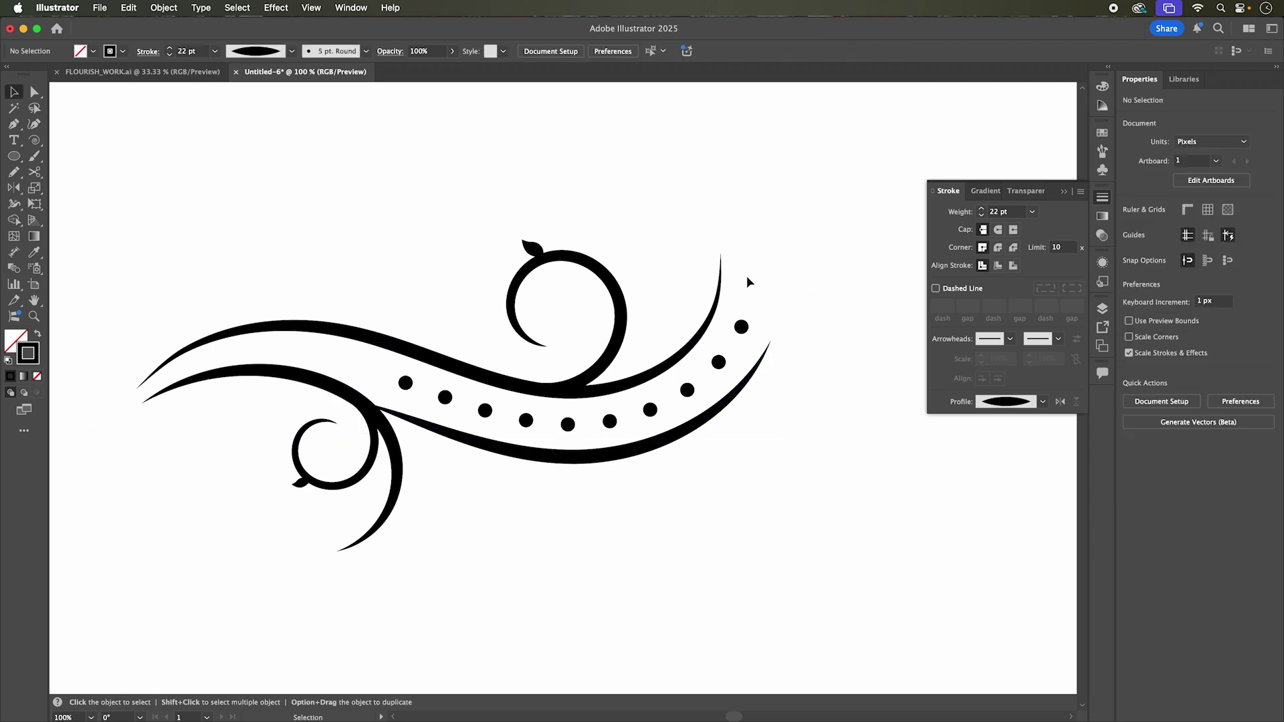
Step: Give the lower curve a wedge width profile and flip it along to reverse the taper
{"action": "left_click", "coordinate": [651, 449]}
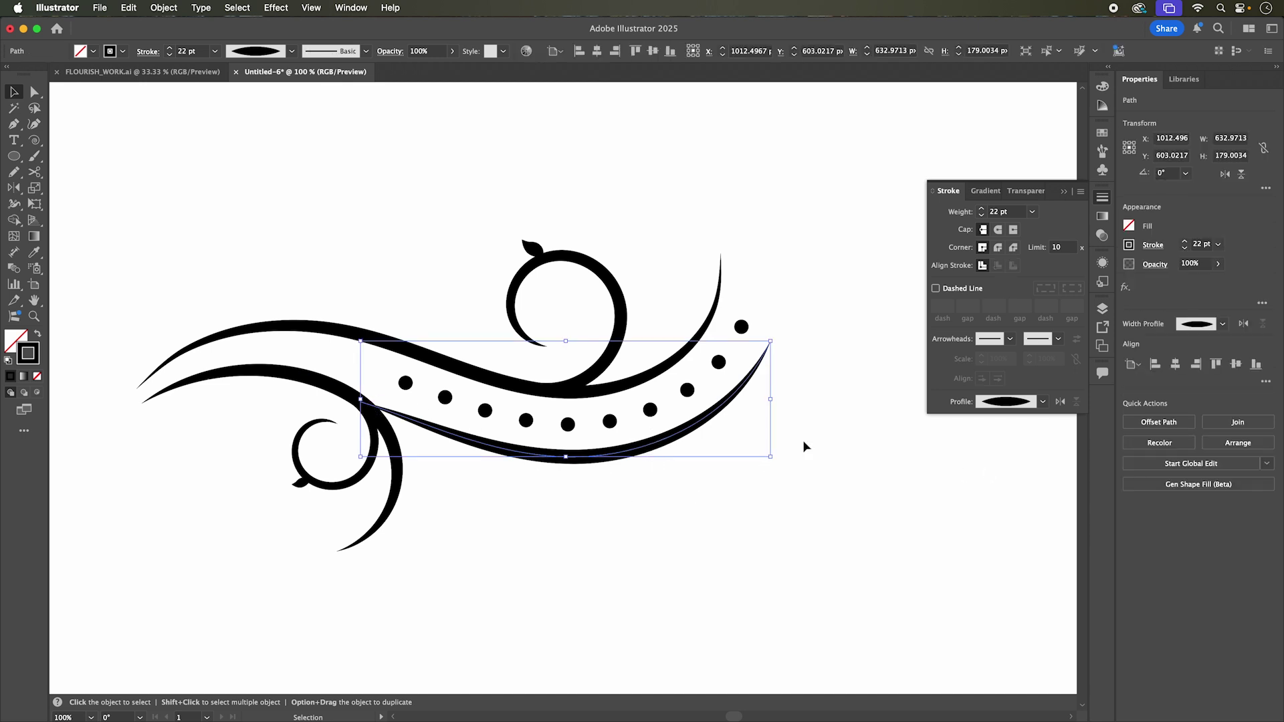
{"action": "left_click", "coordinate": [1017, 402]}
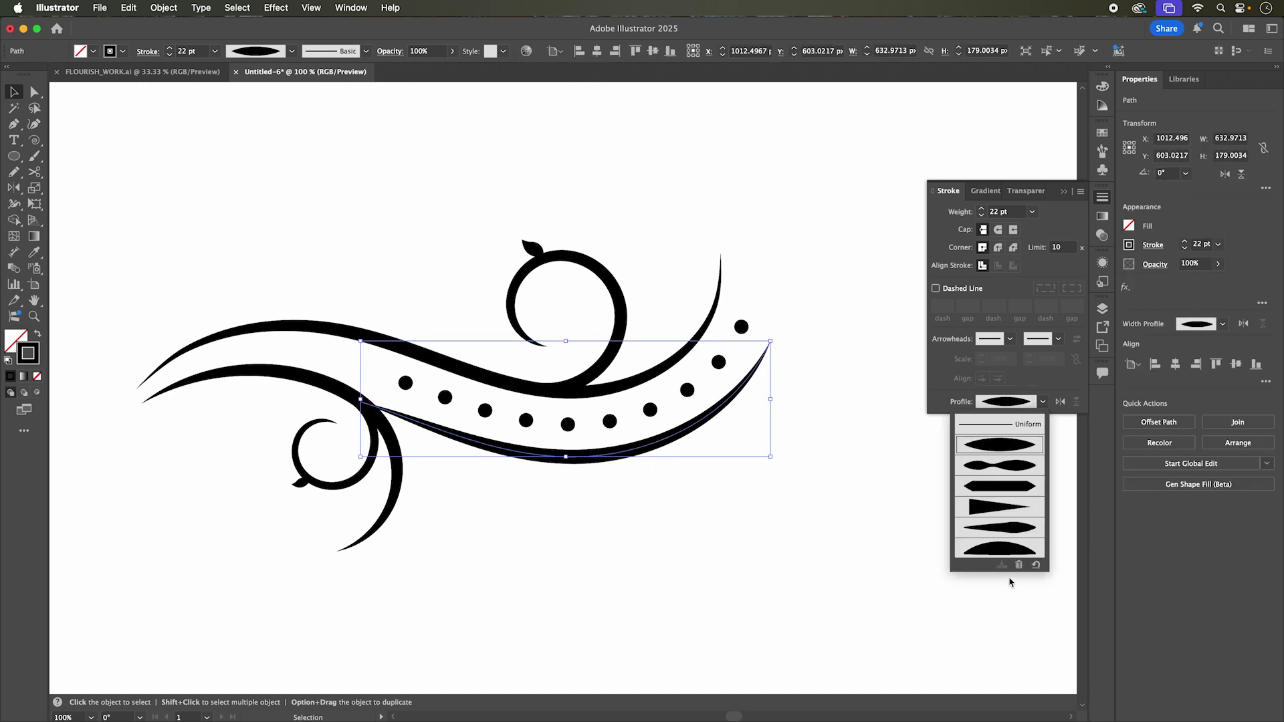
{"action": "left_click", "coordinate": [990, 509]}
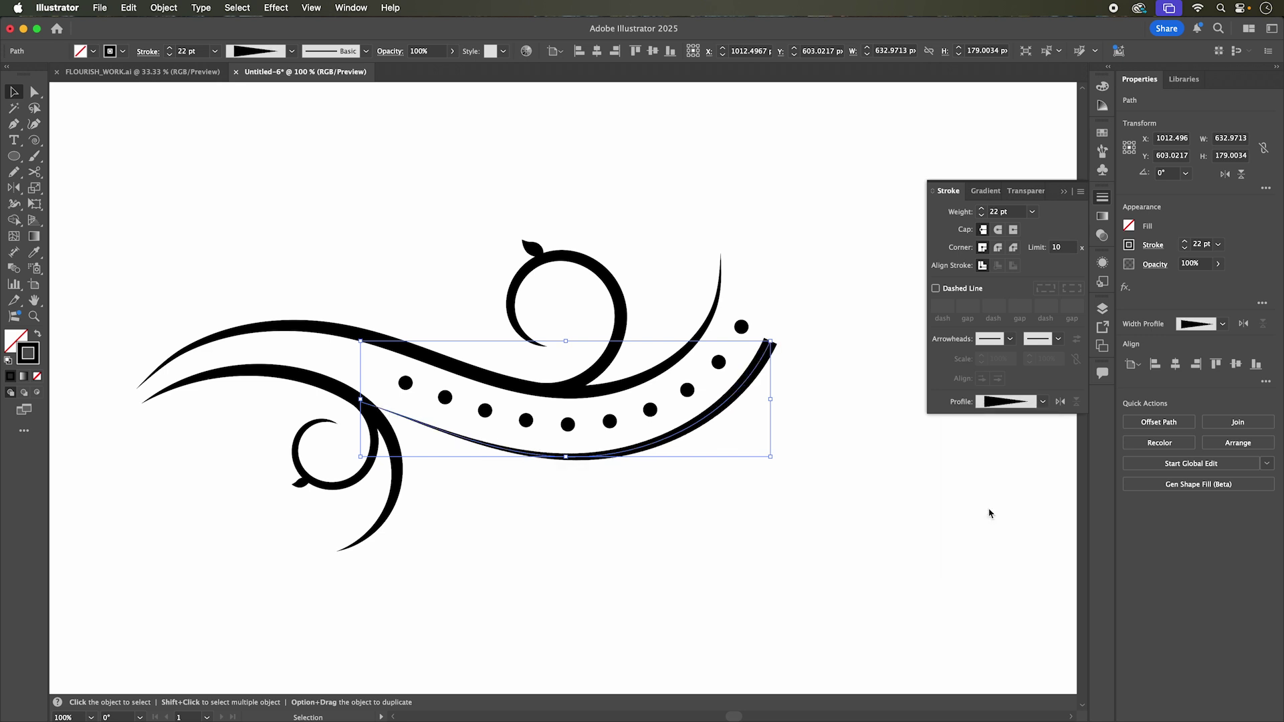
{"action": "left_click", "coordinate": [528, 501]}
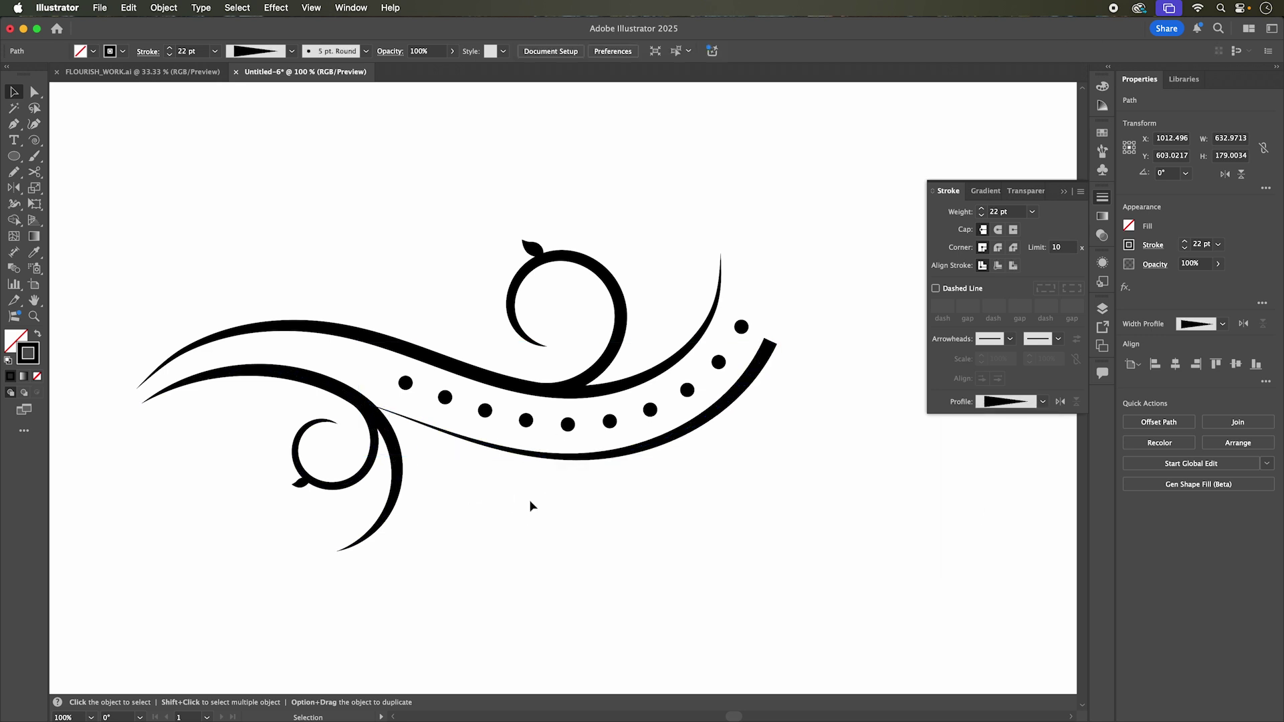
{"action": "left_click", "coordinate": [757, 372]}
{"action": "left_click", "coordinate": [1060, 402]}
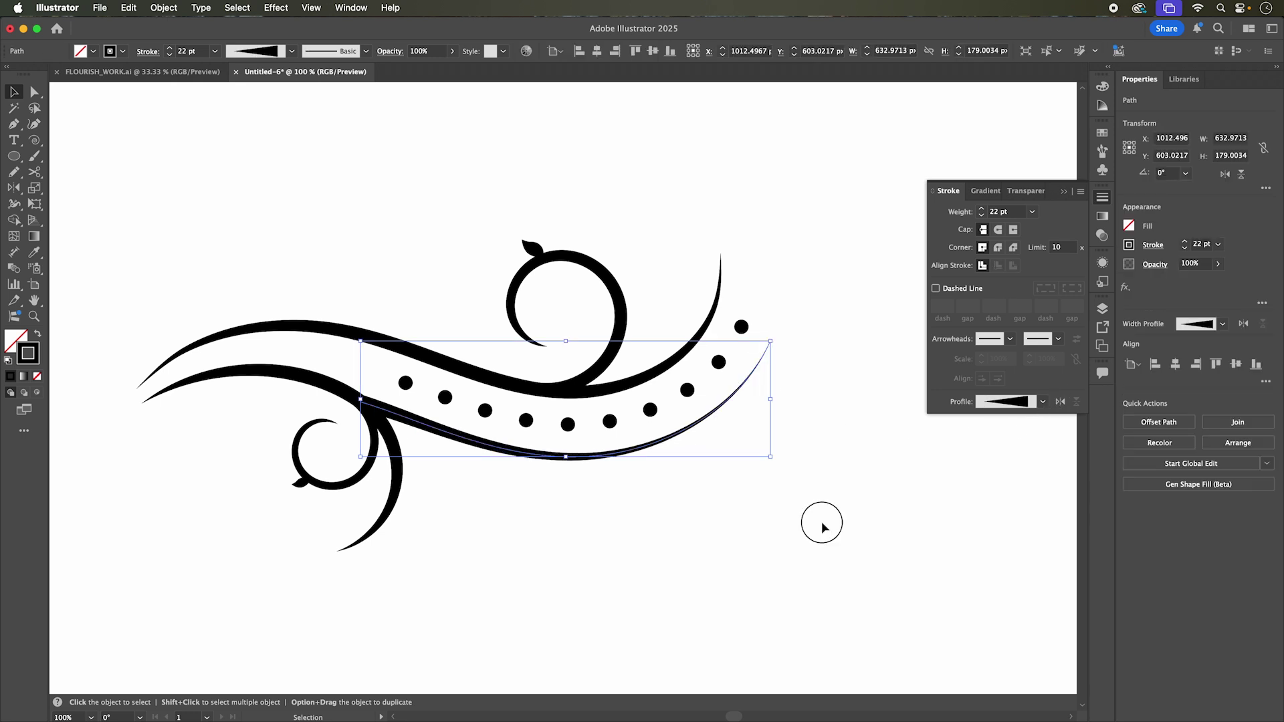
{"action": "left_click", "coordinate": [812, 532]}
{"action": "scroll", "coordinate": [423, 512], "scroll_direction": "down", "scroll_amount": 3}
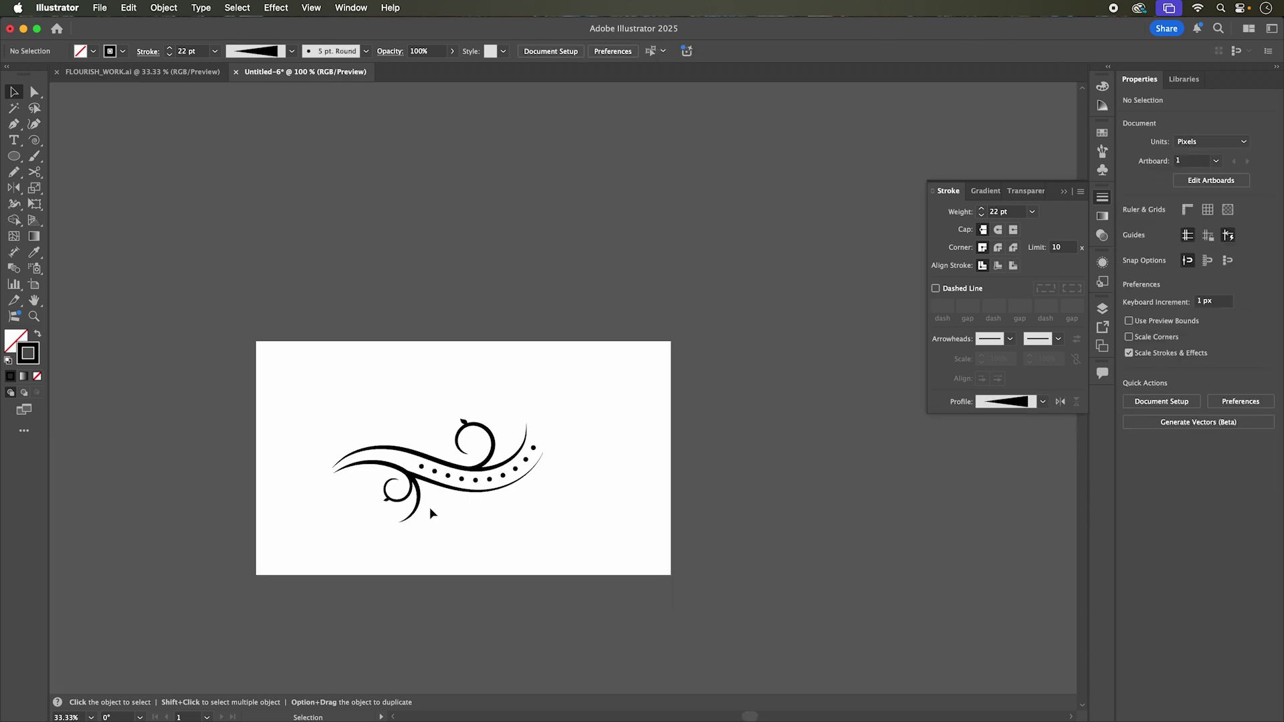
Step: Drag the tapered curve's left-end handle up-left so it merges into the small spiral's stem
{"action": "scroll", "coordinate": [428, 511], "scroll_direction": "up", "scroll_amount": 2}
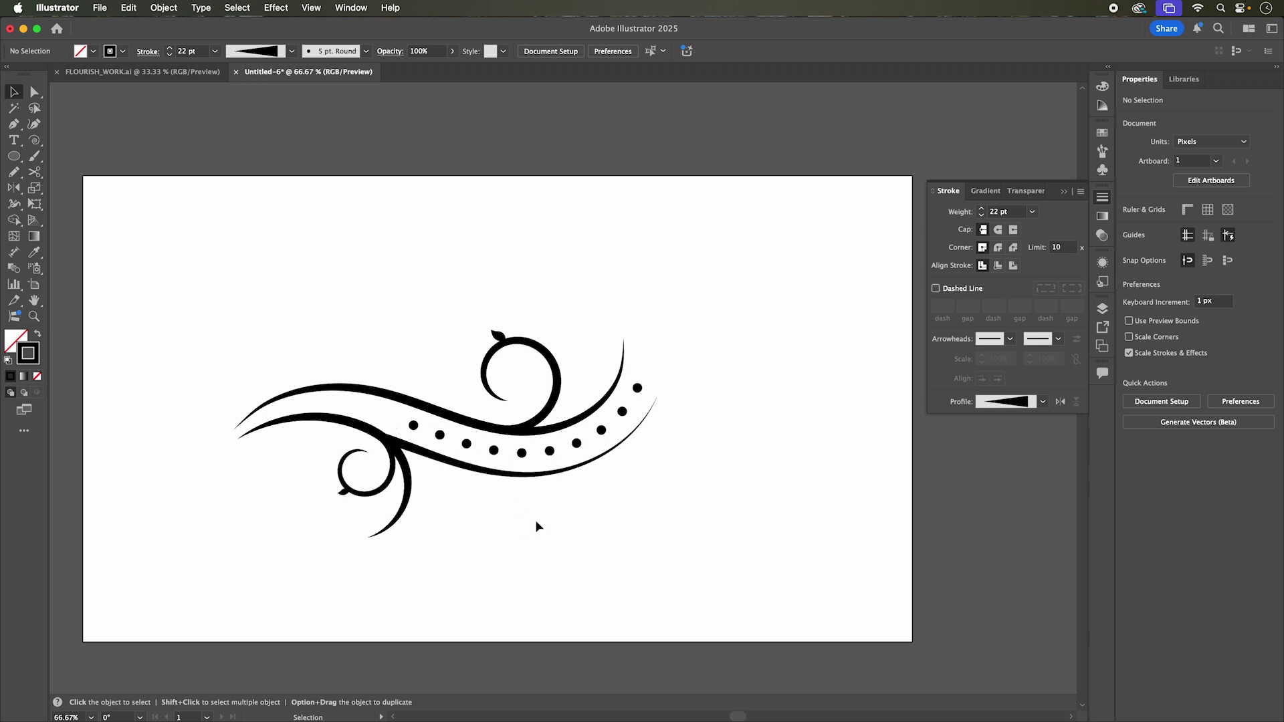
{"action": "scroll", "coordinate": [363, 446], "scroll_direction": "up", "scroll_amount": 3}
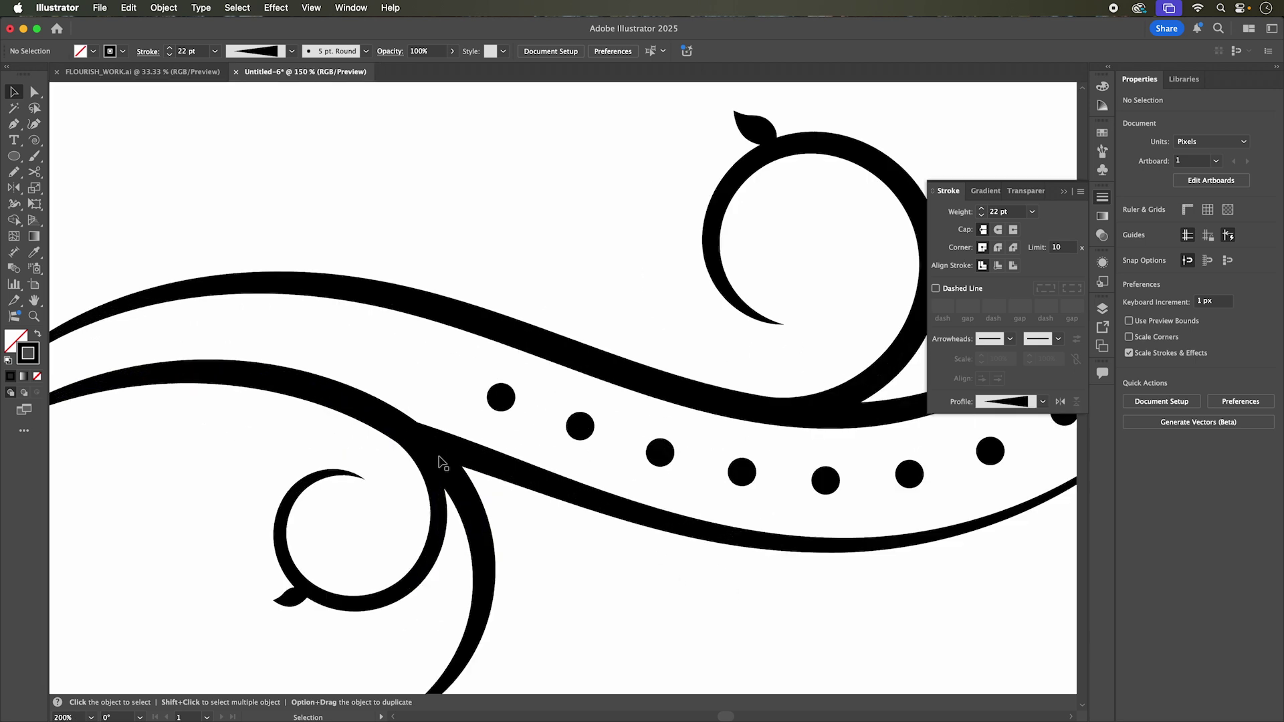
{"action": "key", "text": "a"}
{"action": "left_click", "coordinate": [413, 438]}
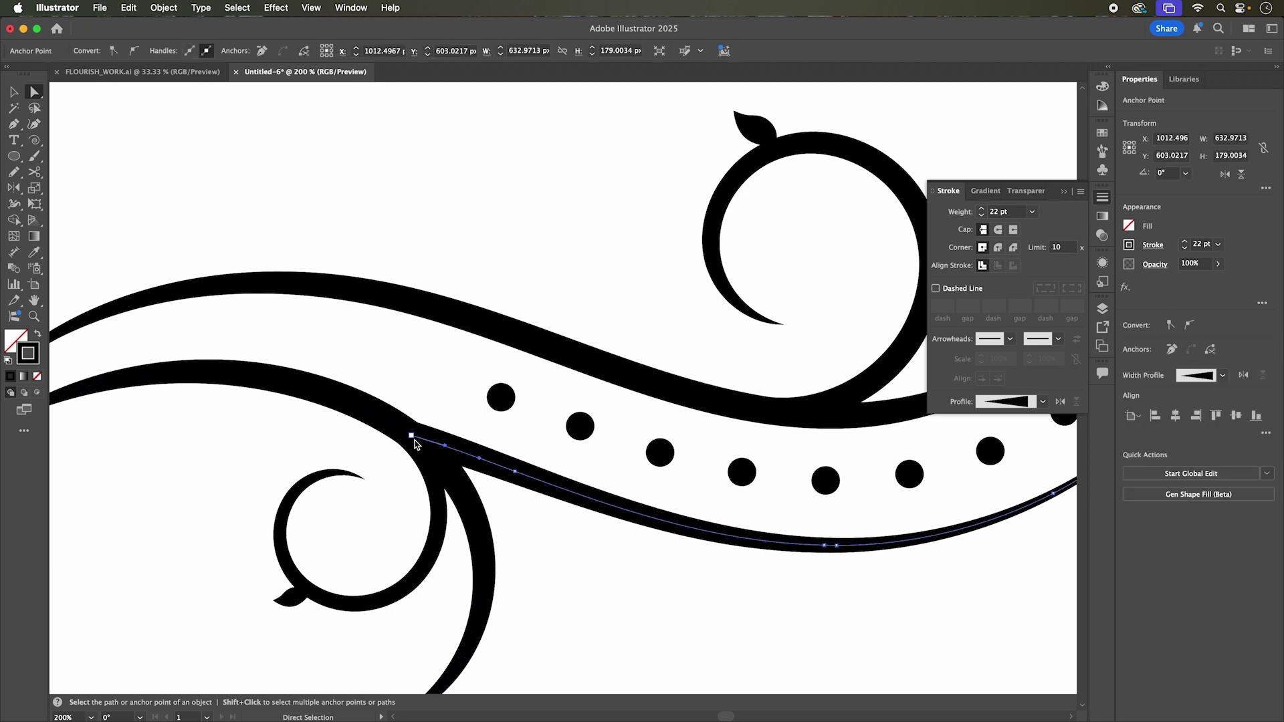
{"action": "left_click", "coordinate": [446, 450]}
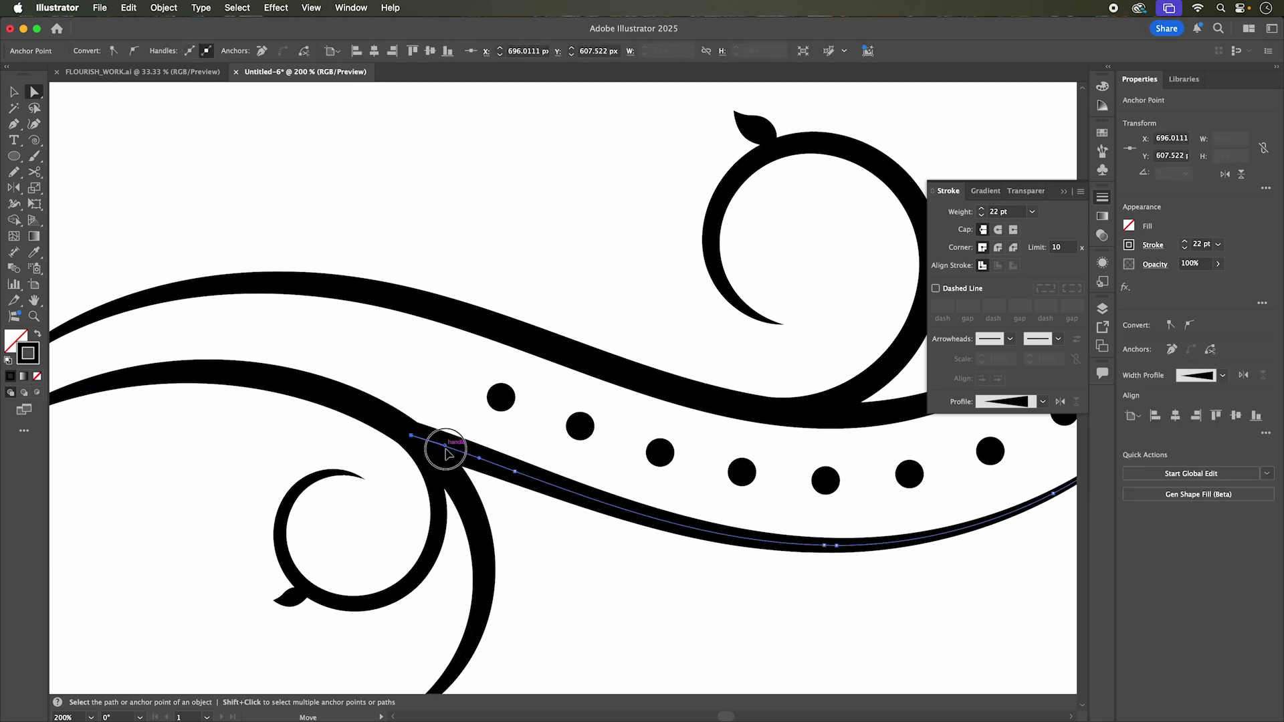
{"action": "left_click_drag", "start_coordinate": [410, 436], "coordinate": [365, 407]}
{"action": "left_click", "coordinate": [298, 435]}
{"action": "scroll", "coordinate": [539, 559], "scroll_direction": "down", "scroll_amount": 3}
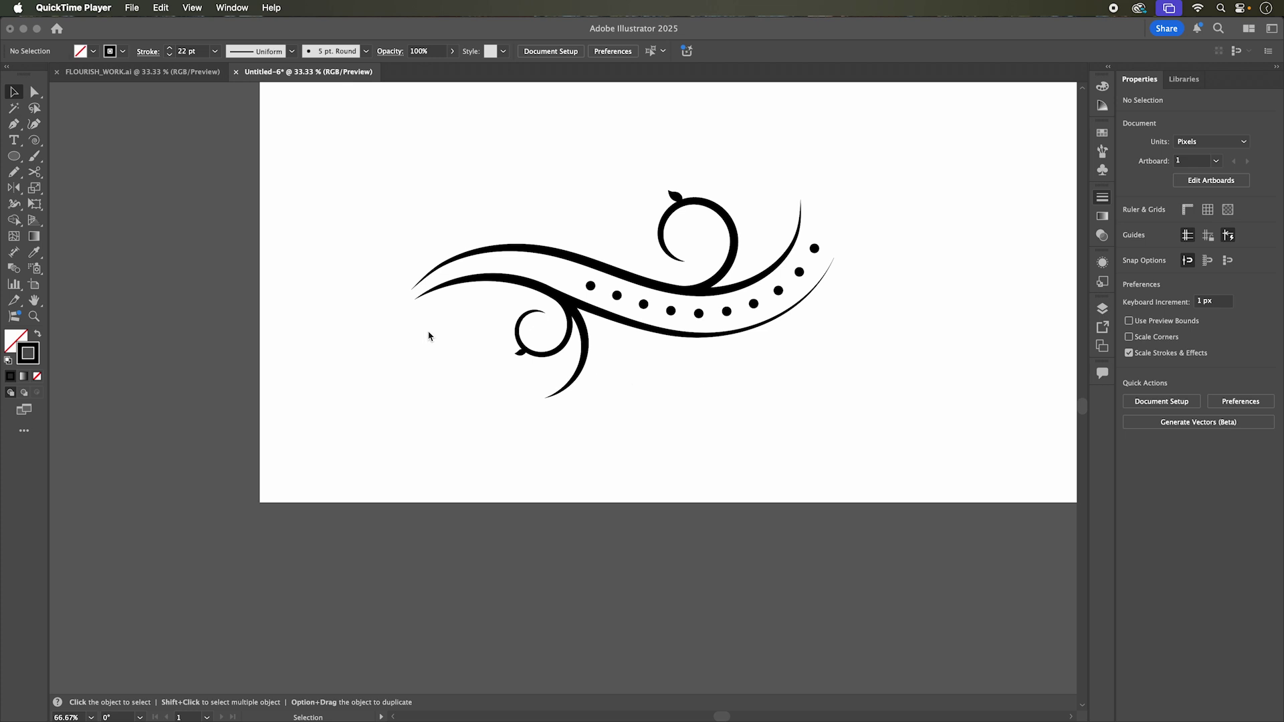
Step: Move the whole flourish group right and down on the artboard
{"action": "key", "text": "super+F10"}
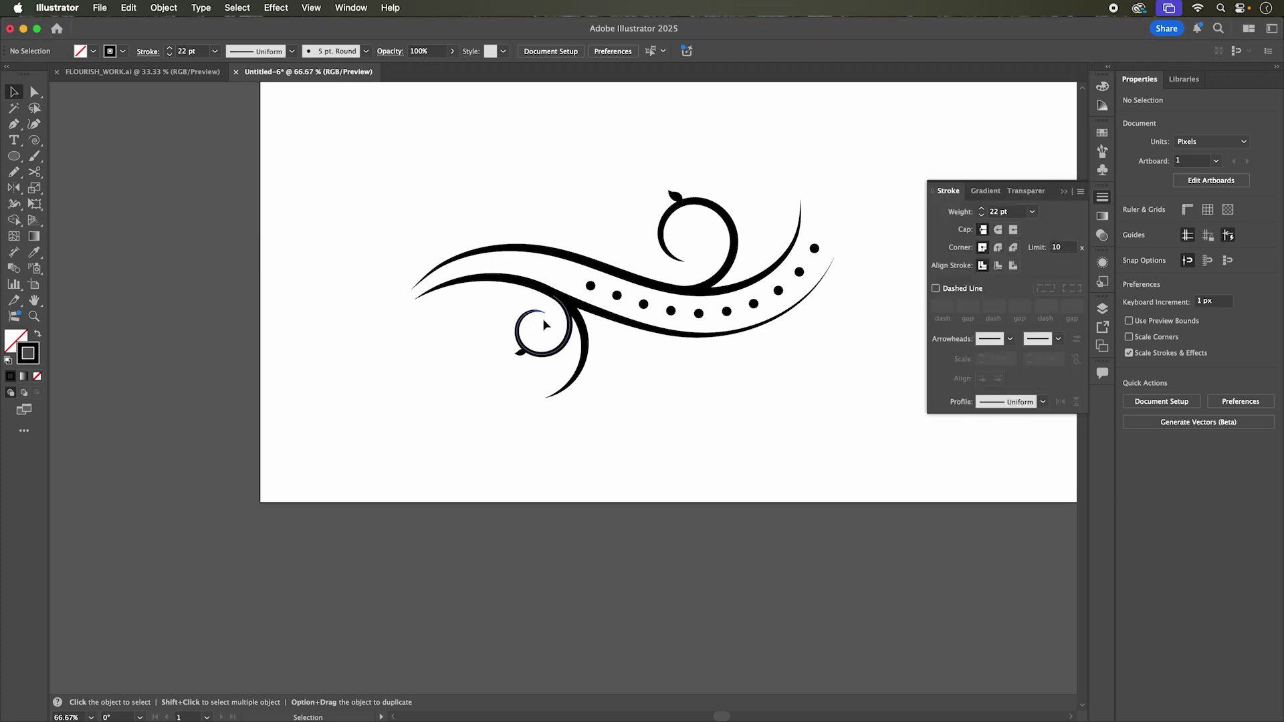
{"action": "left_click_drag", "start_coordinate": [399, 168], "coordinate": [880, 457]}
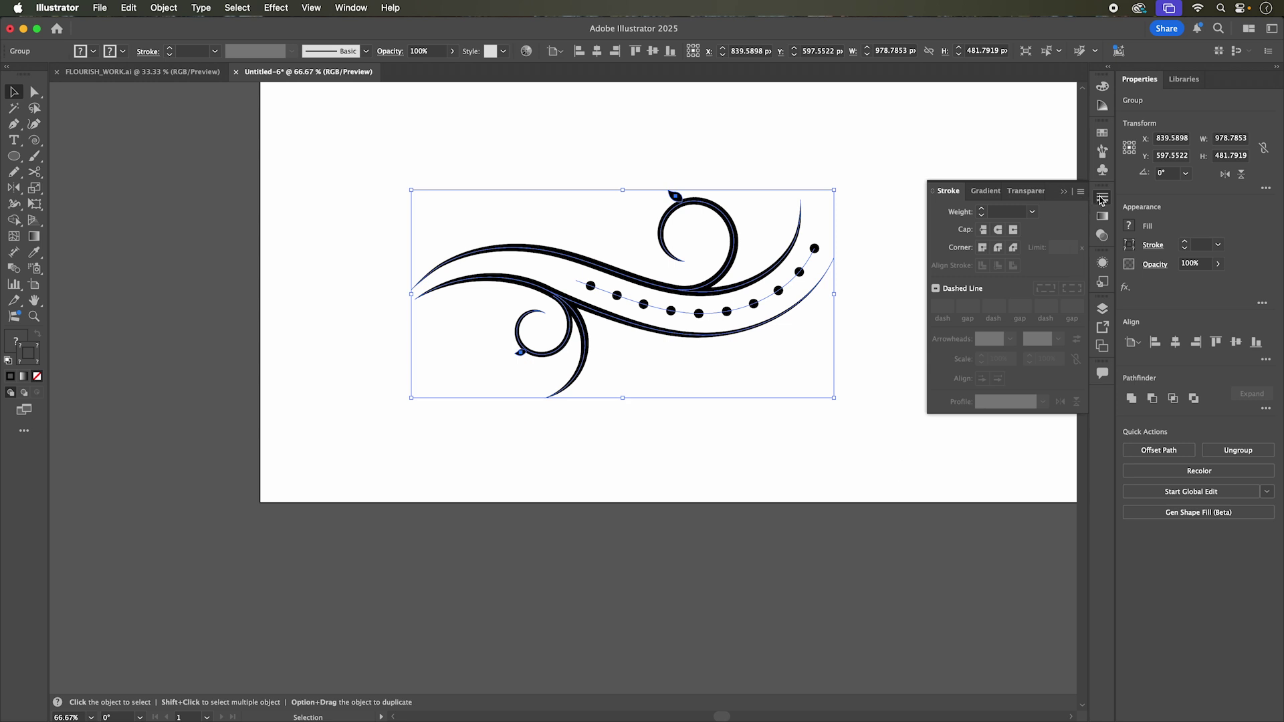
{"action": "left_click", "coordinate": [1103, 199]}
{"action": "scroll", "coordinate": [860, 320], "scroll_direction": "up", "scroll_amount": 5}
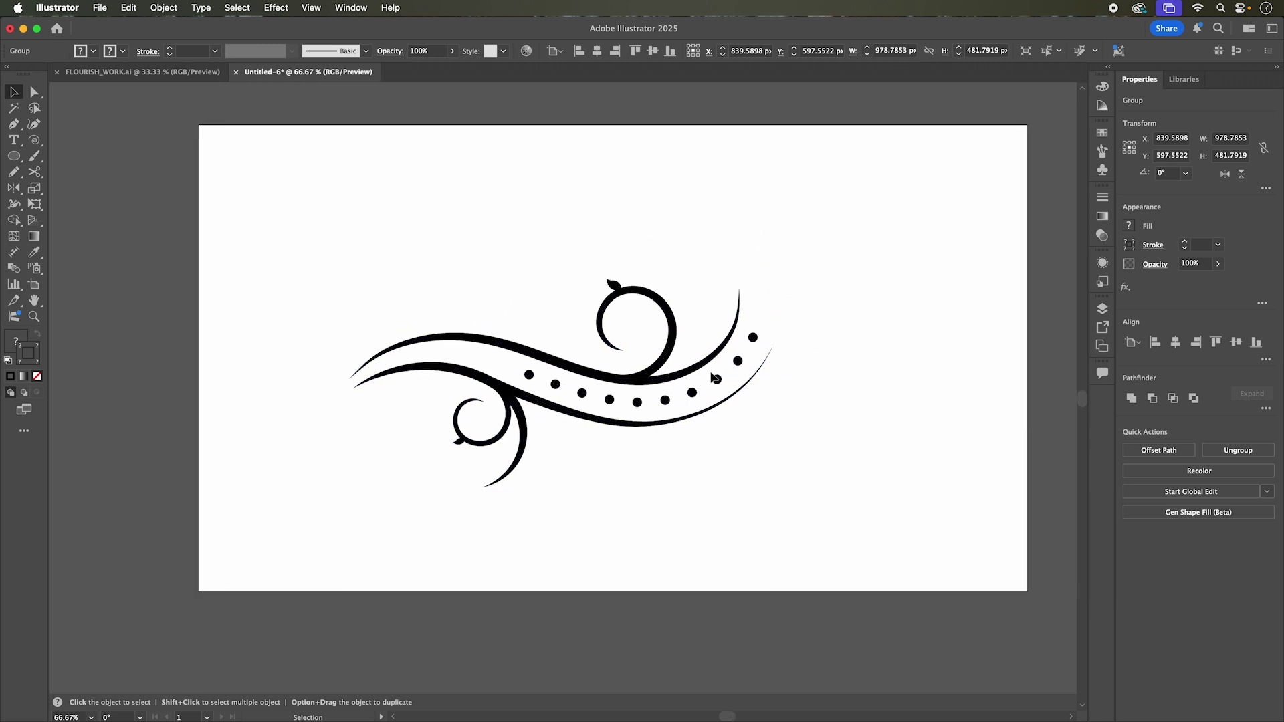
{"action": "scroll", "coordinate": [716, 378], "scroll_direction": "up", "scroll_amount": 3}
{"action": "left_click", "coordinate": [632, 429]}
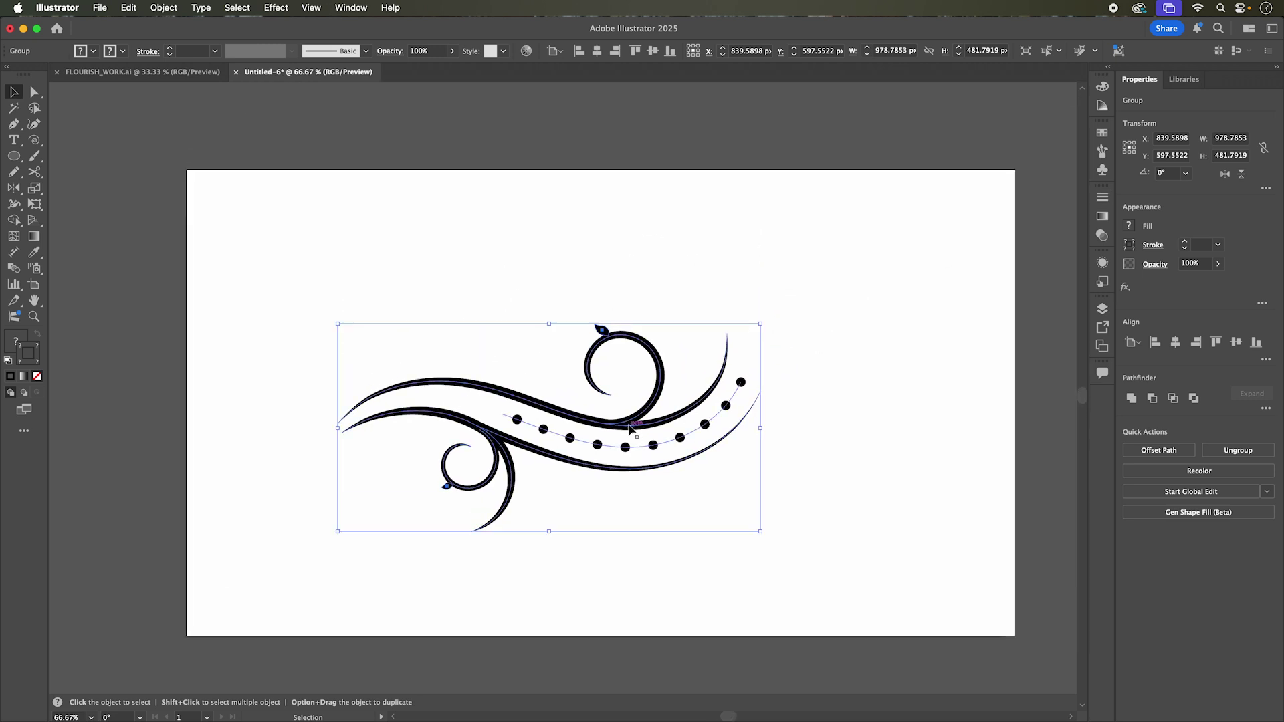
{"action": "left_click_drag", "start_coordinate": [631, 430], "coordinate": [799, 489]}
Step: Paste a smaller copy of the flourish and enlarge it proportionally by its corner handle
{"action": "key", "text": "a"}
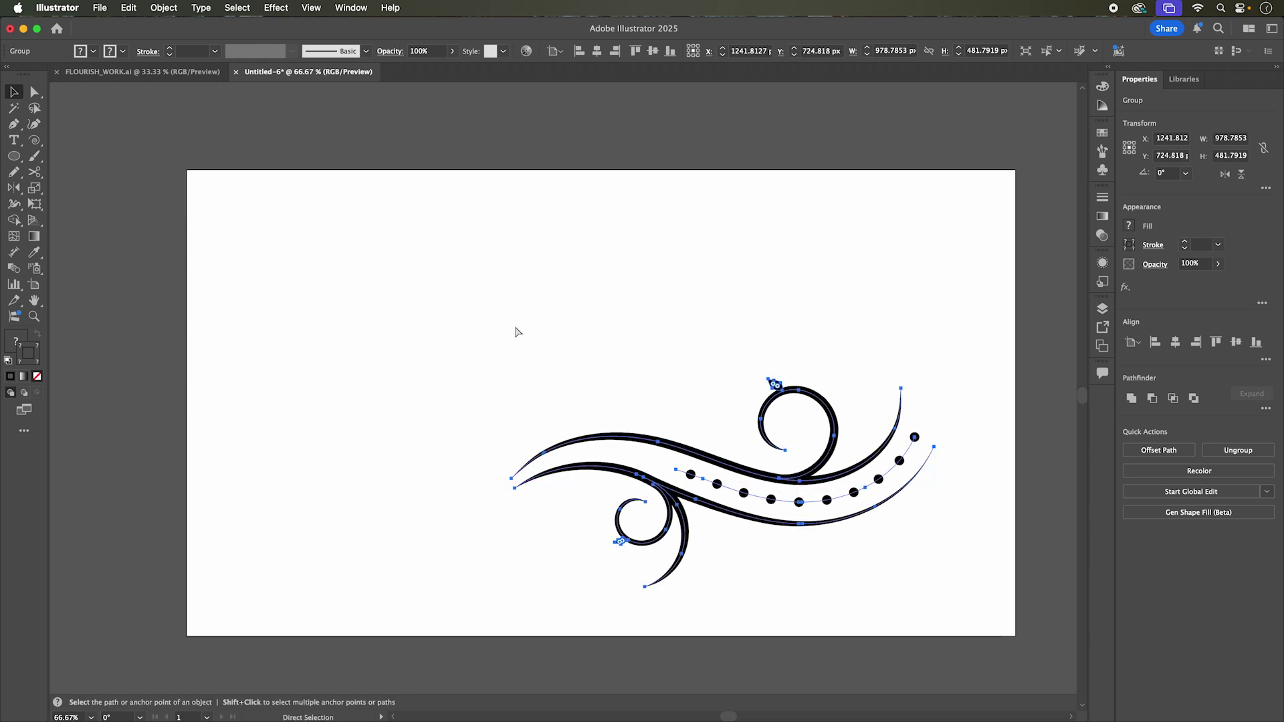
{"action": "key", "text": "super+v"}
{"action": "key", "text": "v"}
{"action": "left_click_drag", "start_coordinate": [646, 349], "coordinate": [648, 406]}
Step: Nudge the upper flourish copy slightly left and down into place above the original
{"action": "key", "text": "super+shift+a"}
{"action": "key", "text": "a"}
{"action": "left_click", "coordinate": [672, 416]}
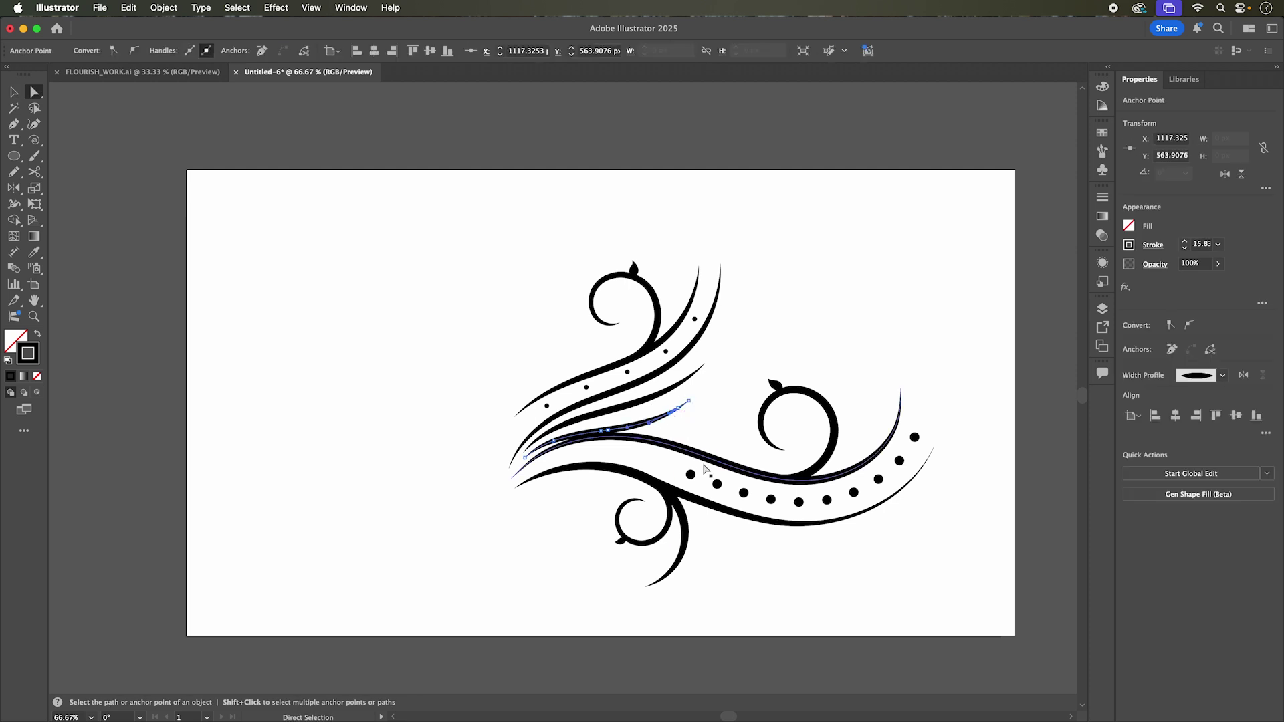
{"action": "key", "text": "super+shift+a"}
{"action": "key", "text": "v"}
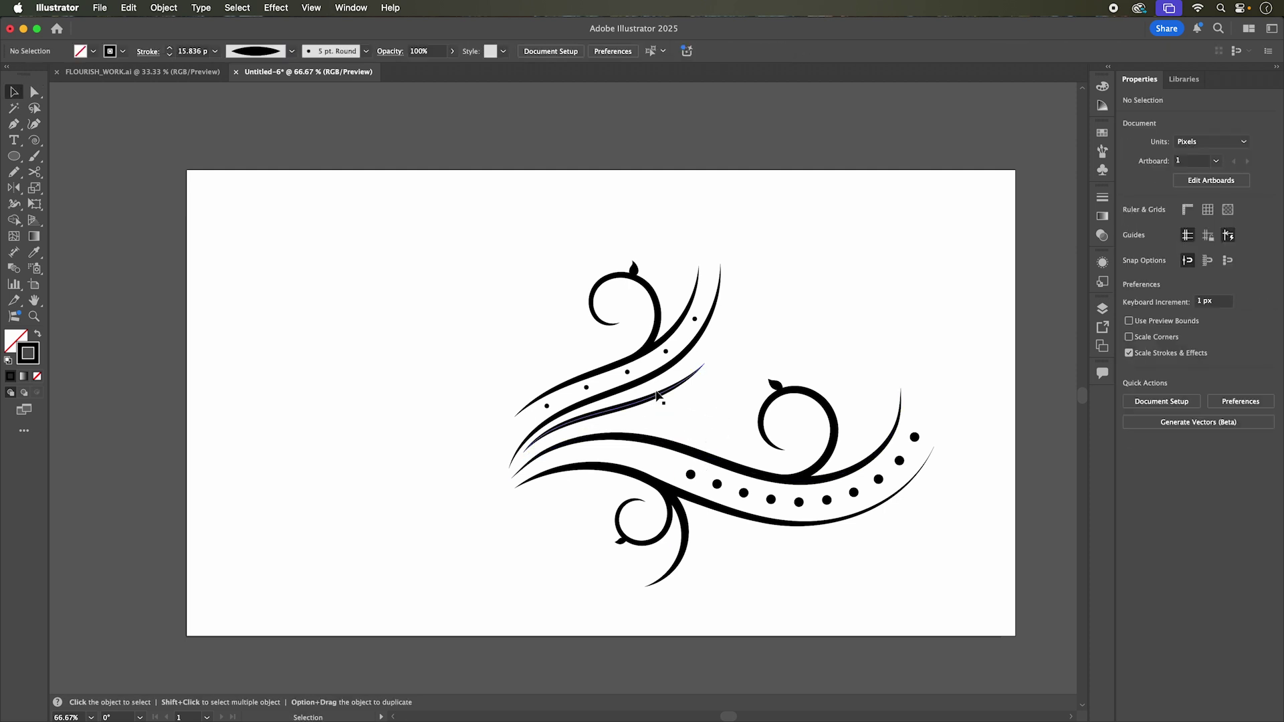
{"action": "left_click_drag", "start_coordinate": [654, 398], "coordinate": [647, 403]}
{"action": "key", "text": "super+shift+a"}
{"action": "scroll", "coordinate": [675, 459], "scroll_direction": "down", "scroll_amount": 2}
{"action": "scroll", "coordinate": [567, 560], "scroll_direction": "up", "scroll_amount": 1}
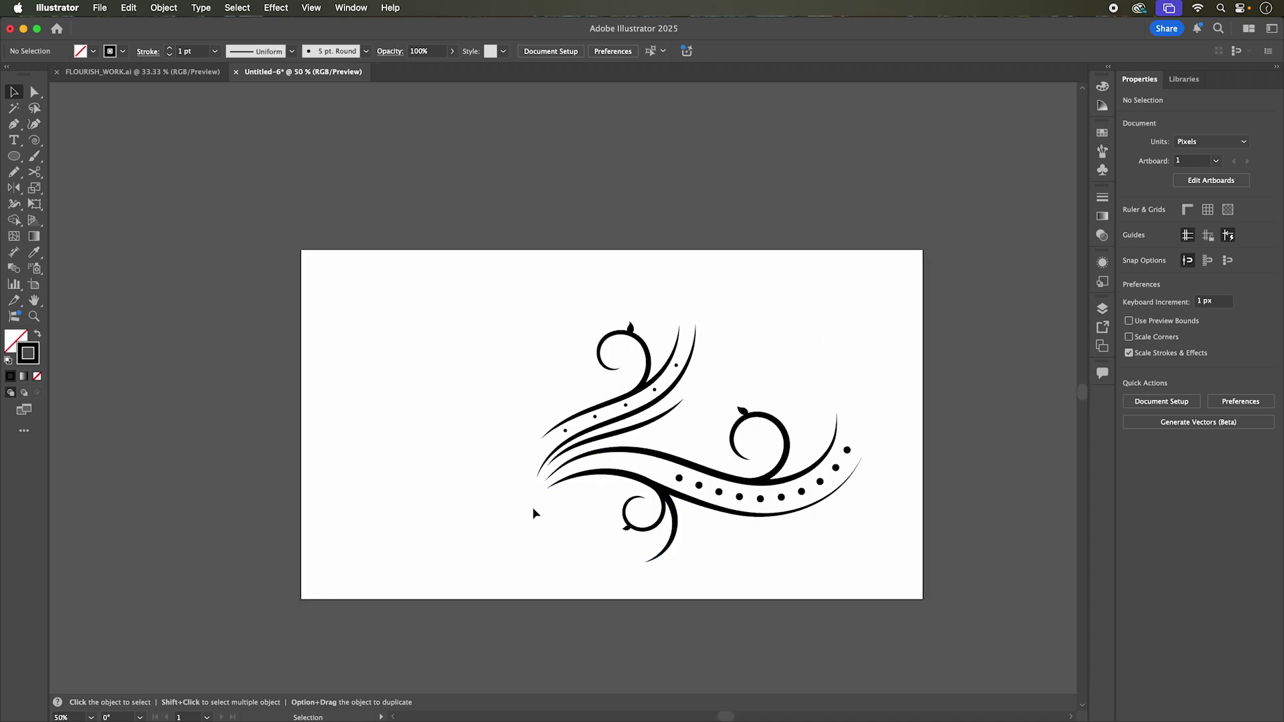
Step: Enlarge the tiny pen-nib icon and place it left of the flourish
{"action": "key", "text": "i"}
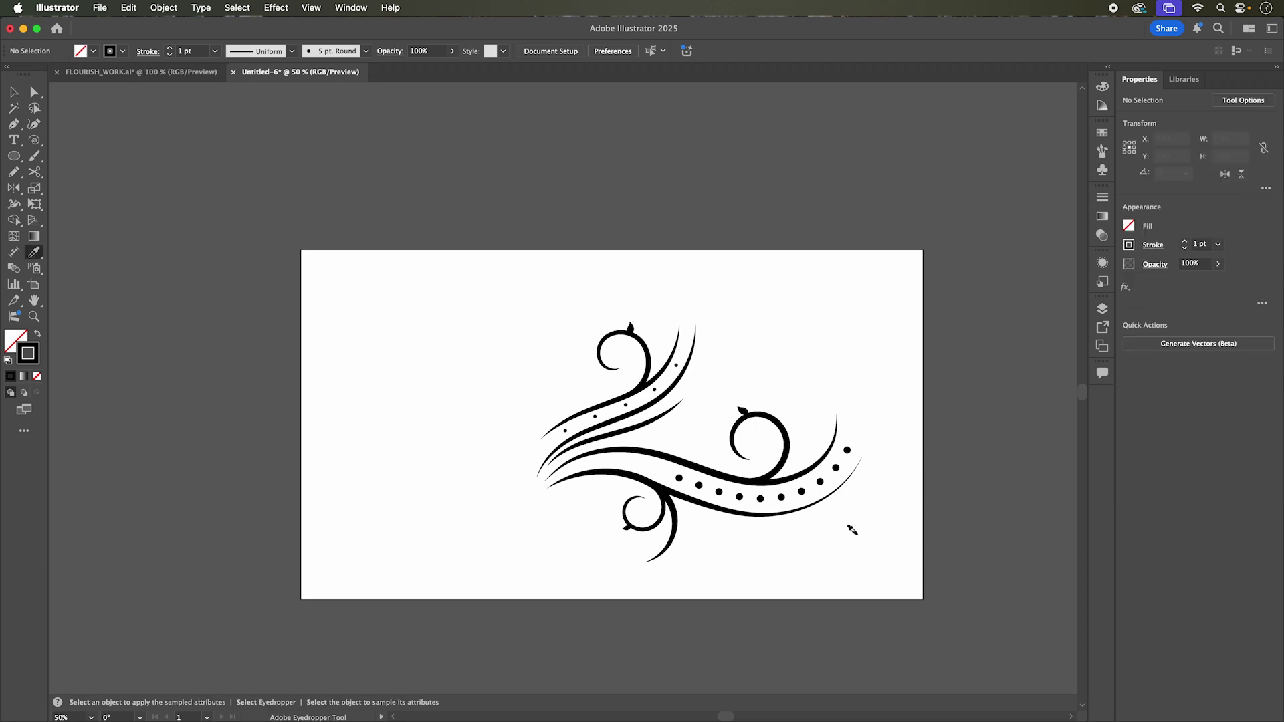
{"action": "scroll", "coordinate": [852, 530], "scroll_direction": "up", "scroll_amount": 1}
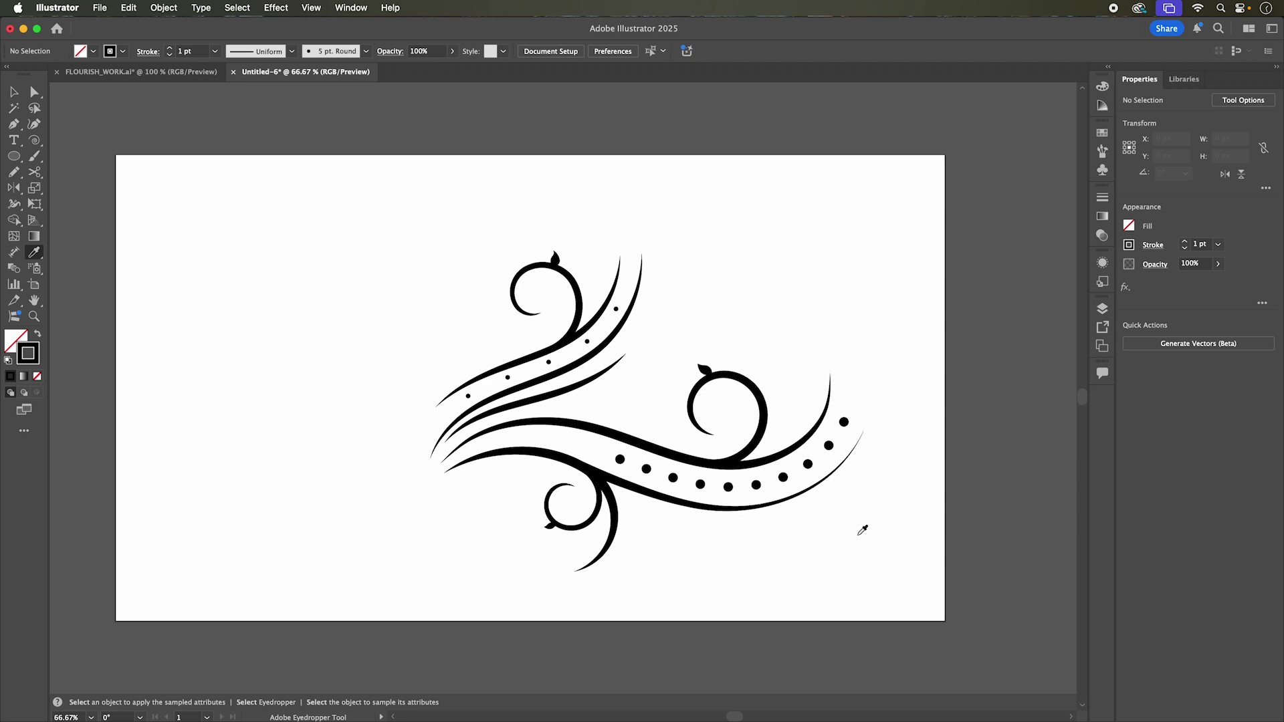
{"action": "key", "text": "v"}
{"action": "left_click", "coordinate": [563, 386]}
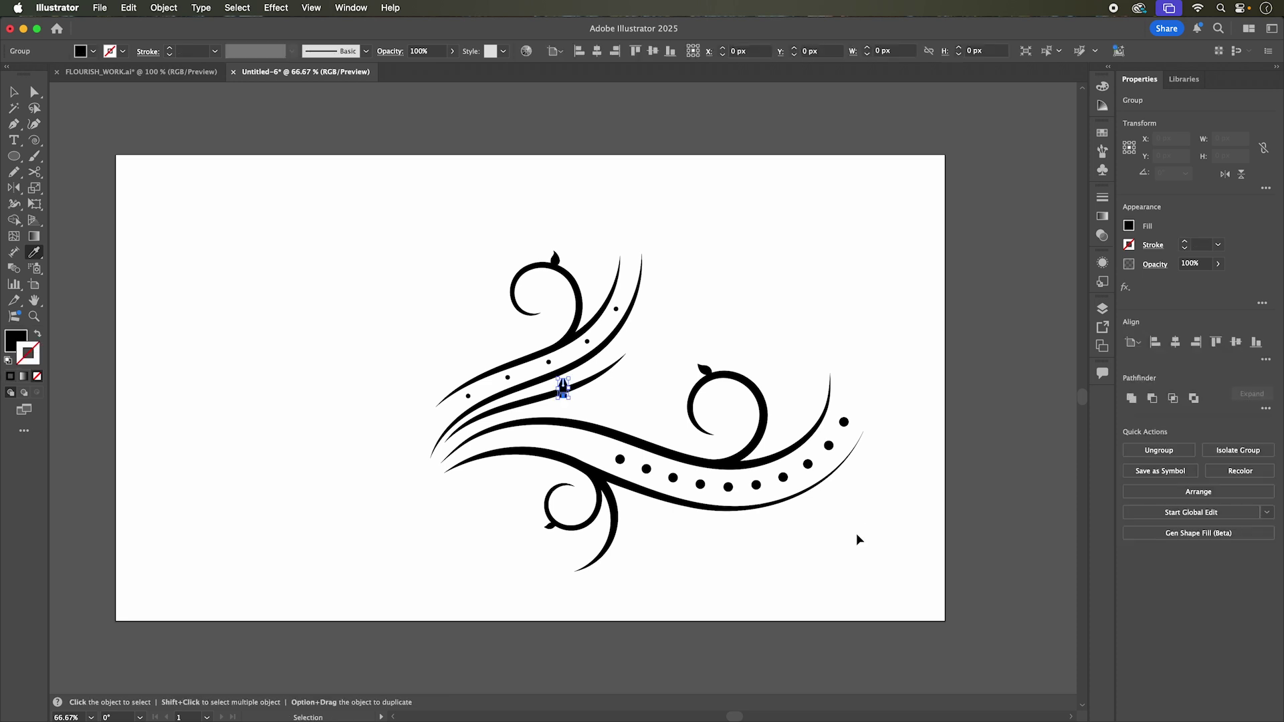
{"action": "left_click_drag", "start_coordinate": [570, 378], "coordinate": [412, 445]}
{"action": "left_click", "coordinate": [459, 555]}
Step: Reflect a copy of the whole flourish around the pen nib to form the opposite wing
{"action": "left_click_drag", "start_coordinate": [475, 230], "coordinate": [917, 596]}
{"action": "key", "text": "o"}
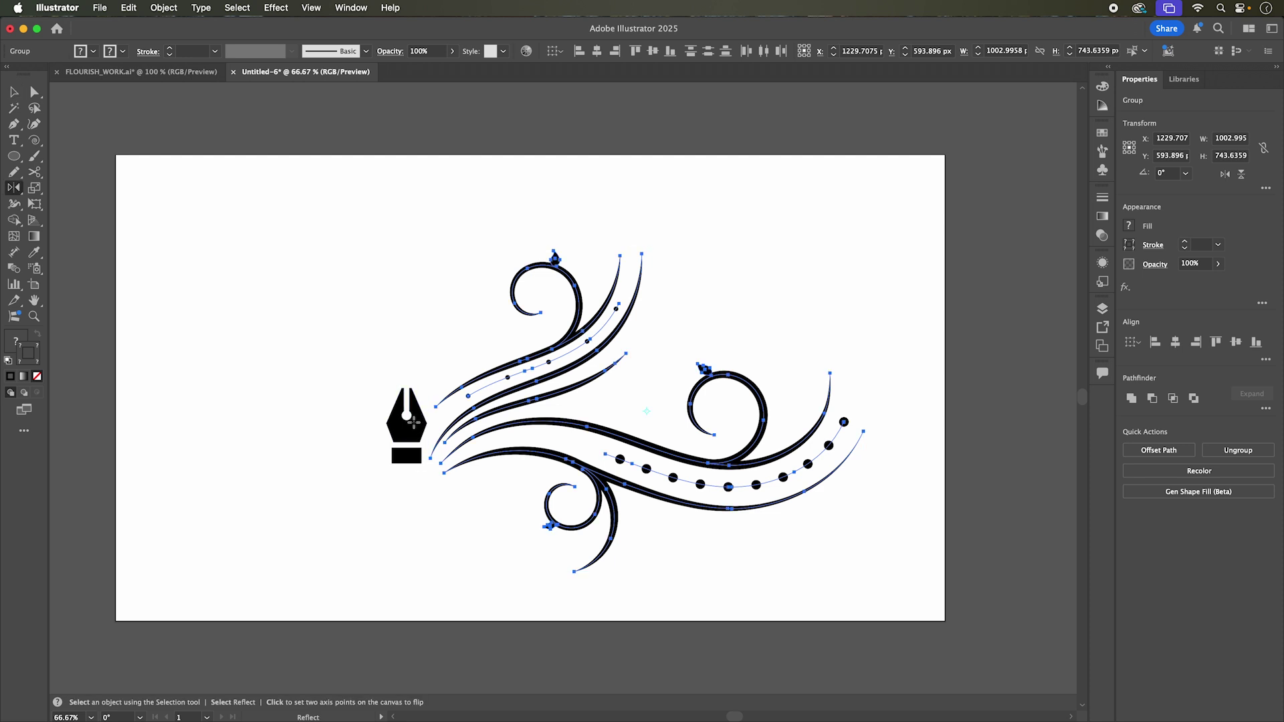
{"action": "left_click", "coordinate": [406, 419], "text": "alt"}
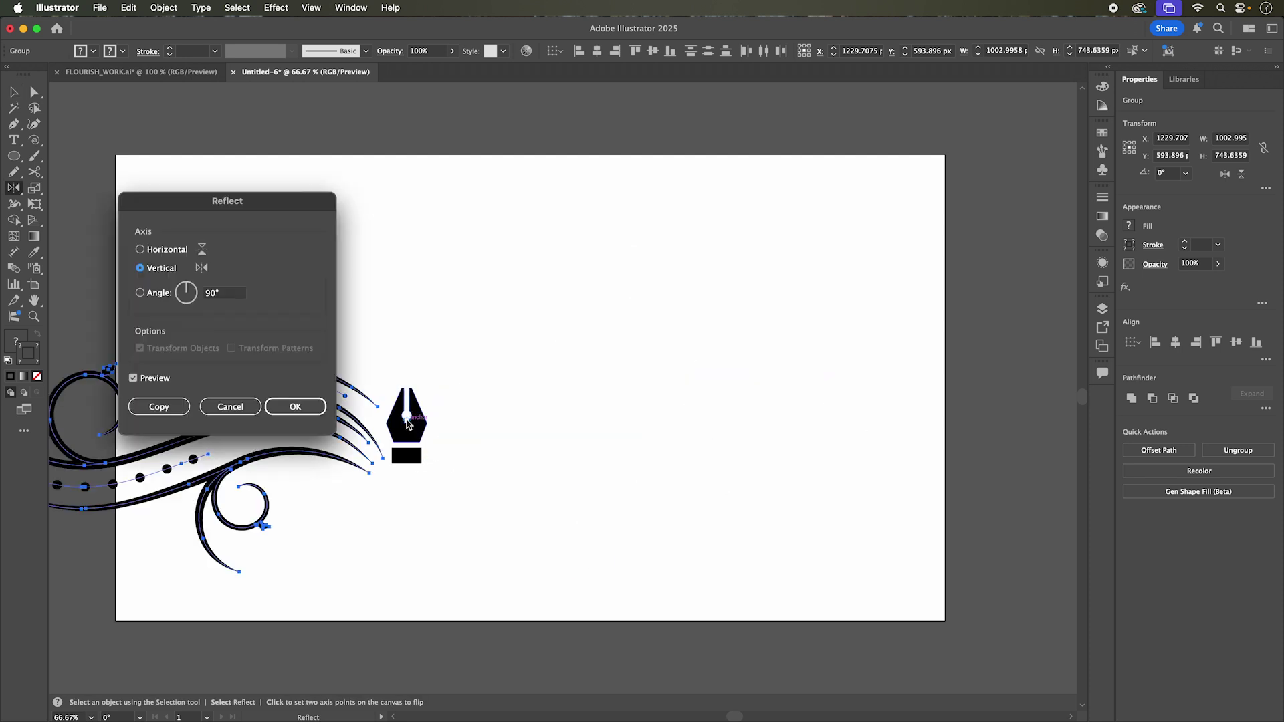
{"action": "key", "text": "alt+Return"}
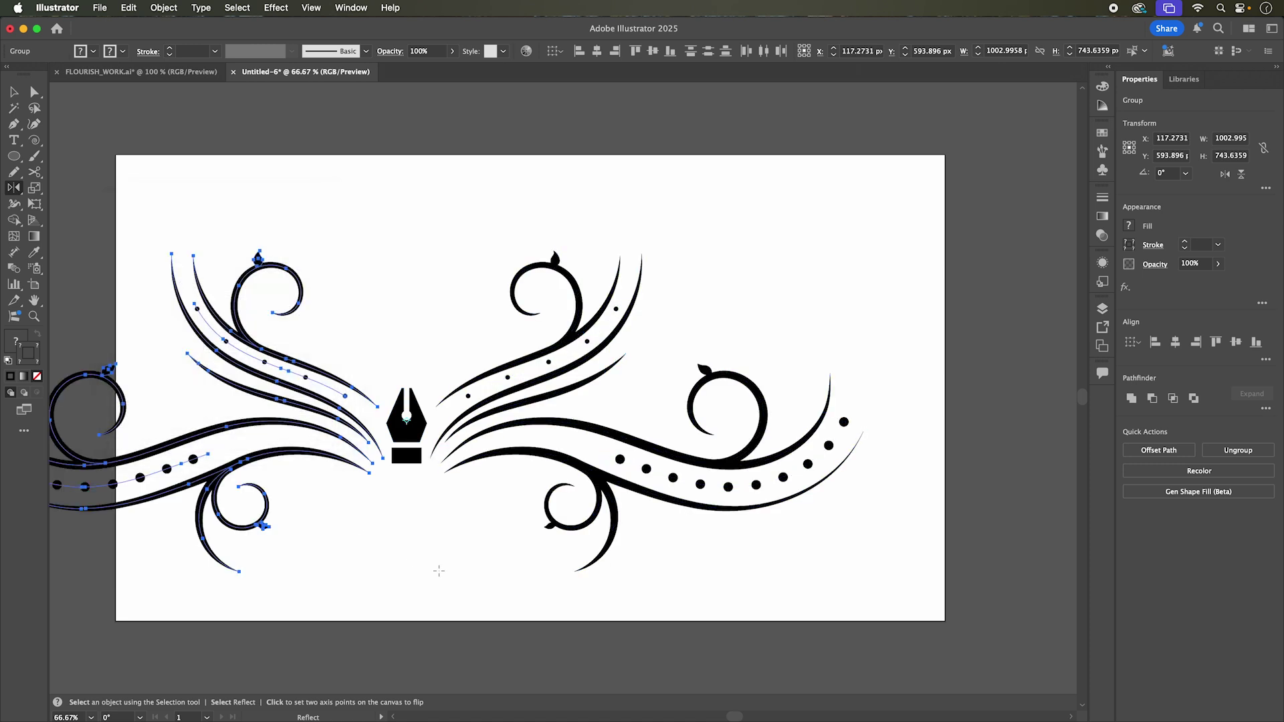
{"action": "key", "text": "v"}
{"action": "key", "text": "super+minus"}
{"action": "left_click", "coordinate": [156, 205]}
Step: Scale down the entire design and centre it on the artboard
{"action": "scroll", "coordinate": [156, 206], "scroll_direction": "left", "scroll_amount": 5}
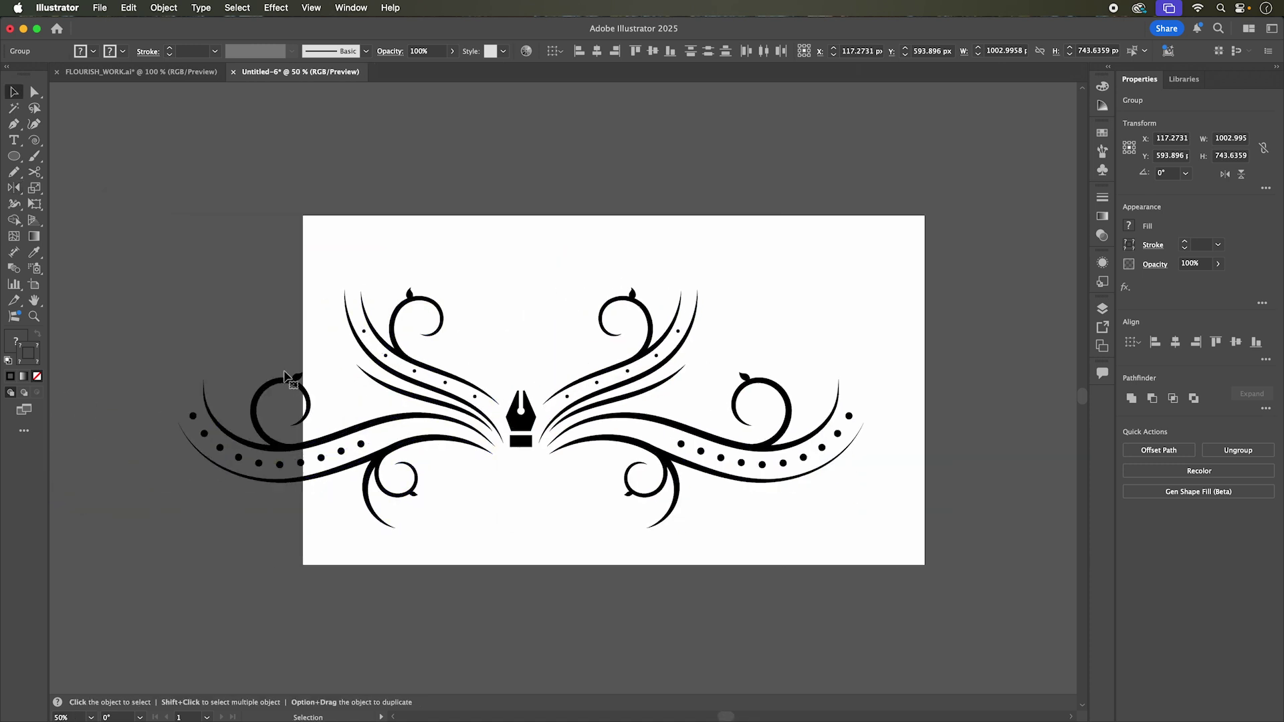
{"action": "key", "text": "super+a"}
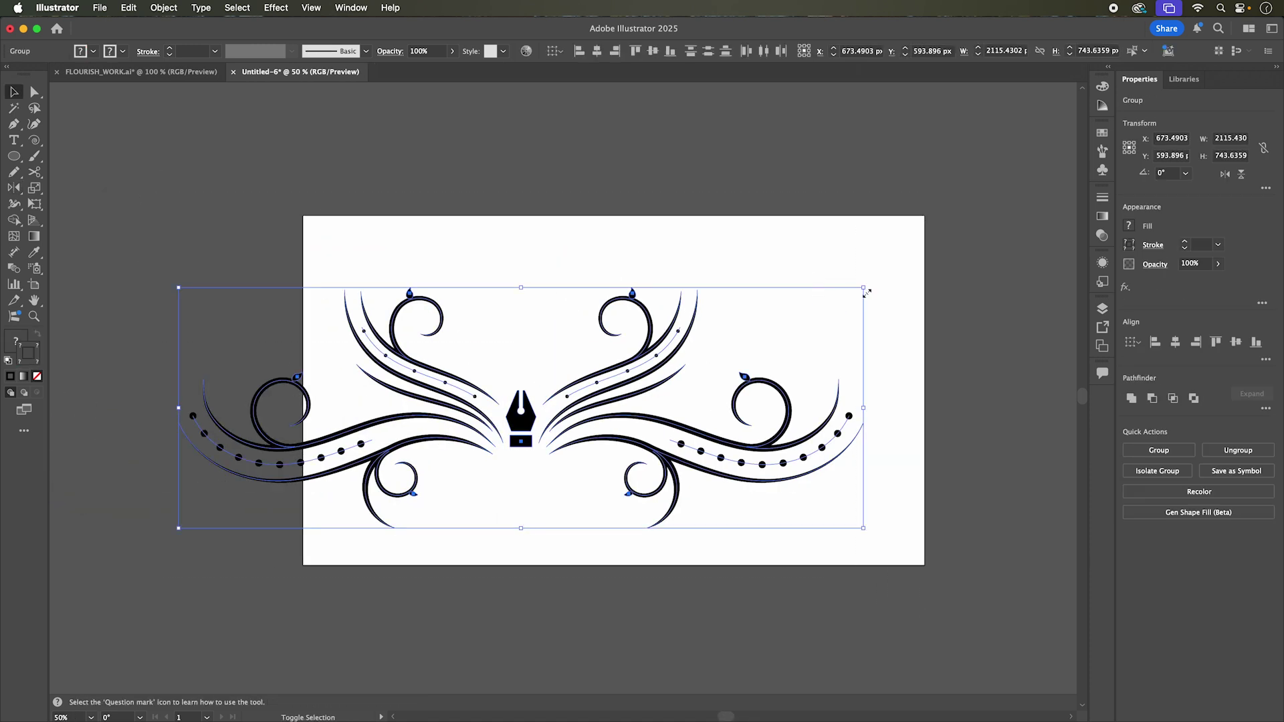
{"action": "left_click_drag", "start_coordinate": [867, 288], "coordinate": [653, 361]}
{"action": "left_click_drag", "start_coordinate": [414, 454], "coordinate": [607, 373]}
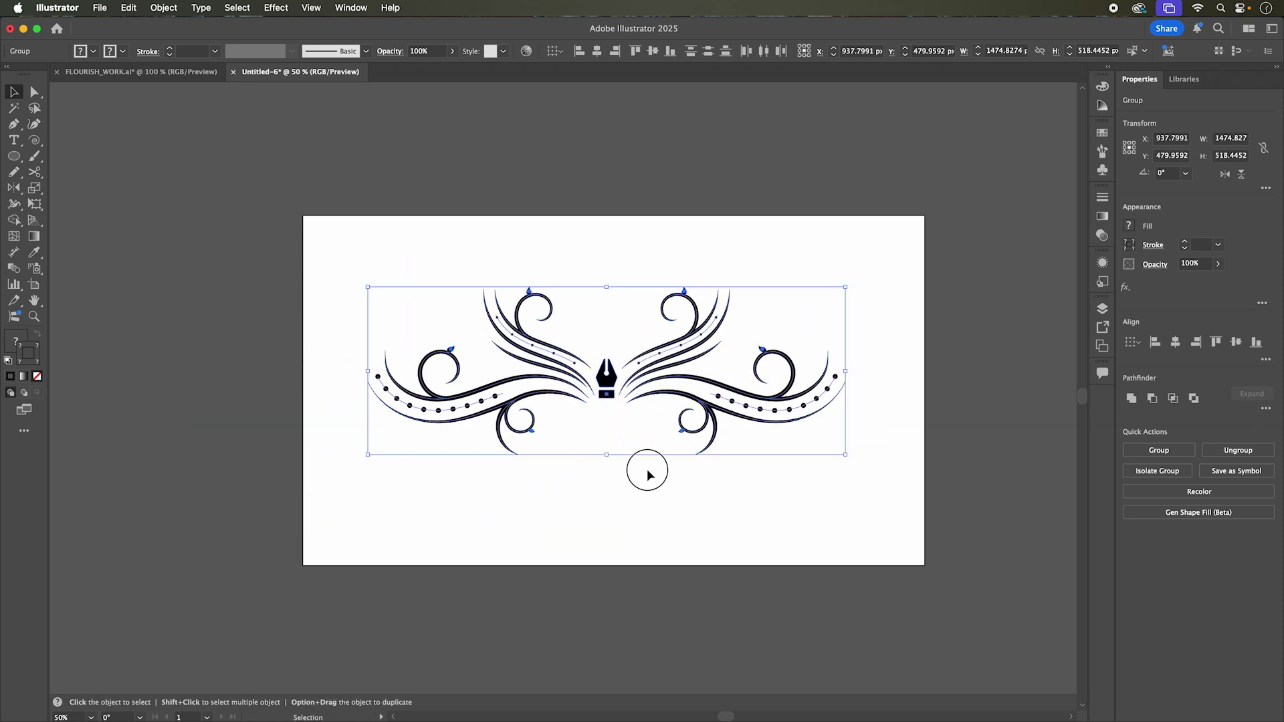
{"action": "left_click", "coordinate": [646, 468]}
{"action": "scroll", "coordinate": [649, 499], "scroll_direction": "up", "scroll_amount": 3}
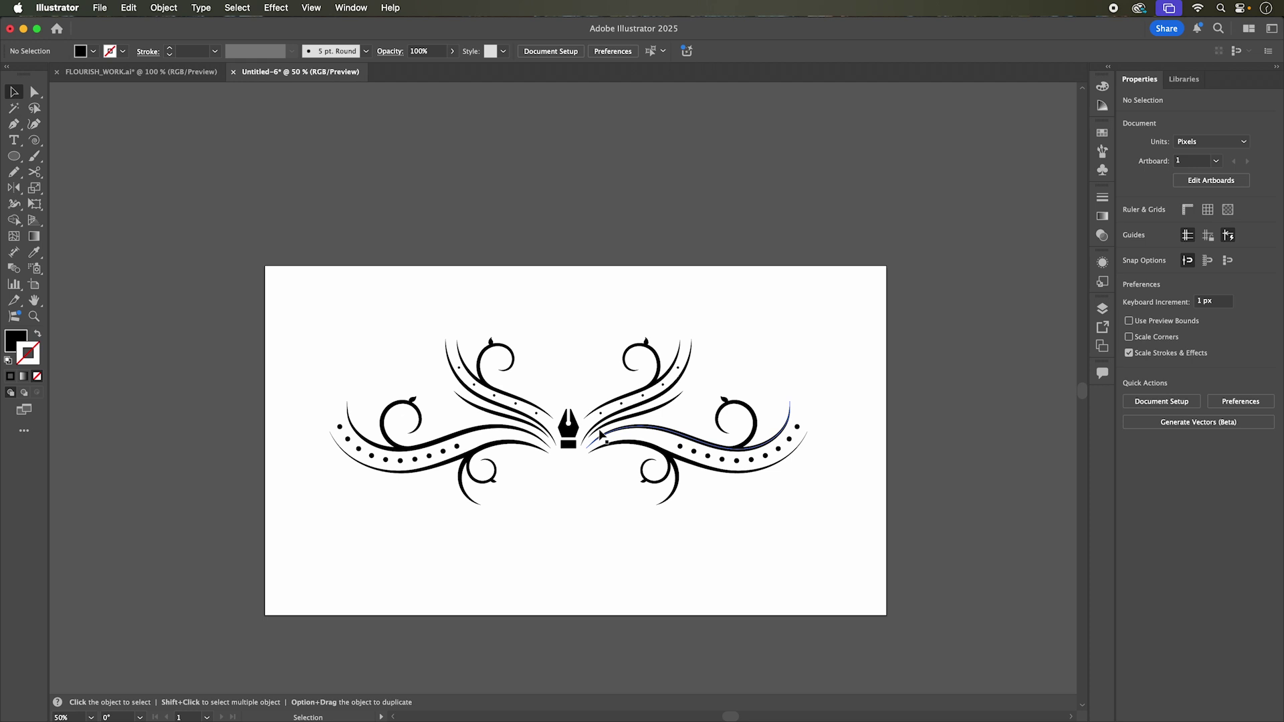